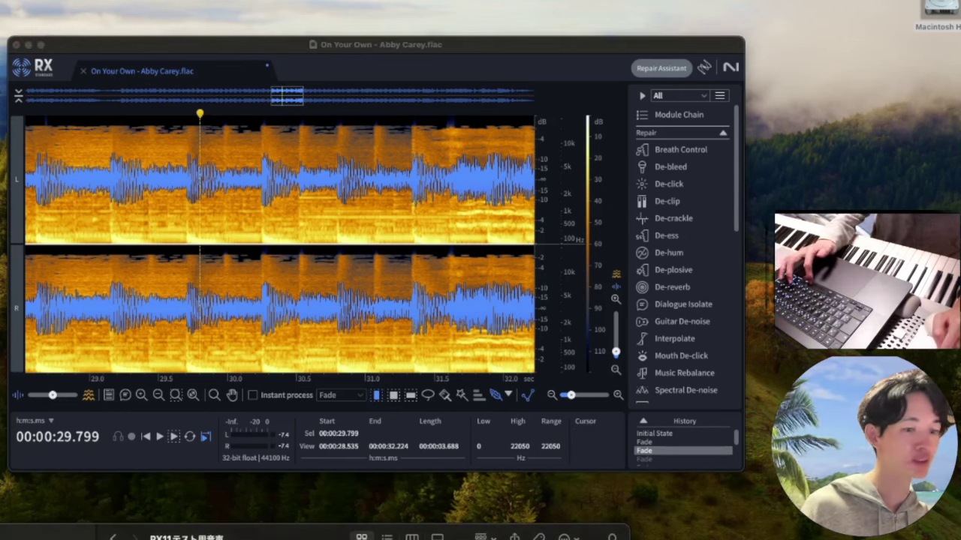
Preview the audio file RX11テスト用2.m4a in Finder and load it into RX as a second open file
key("space")
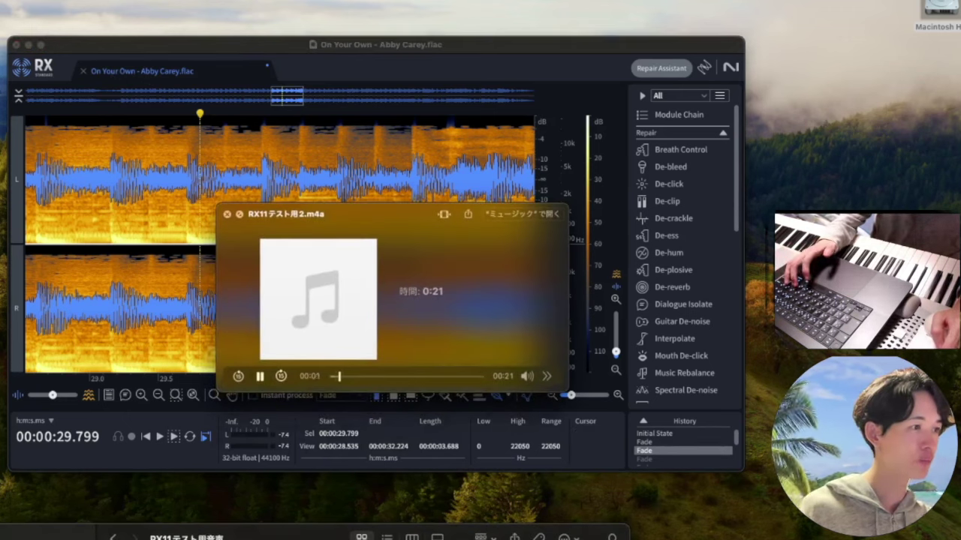
key("space")
left_click_drag(215, 468, 320, 75)
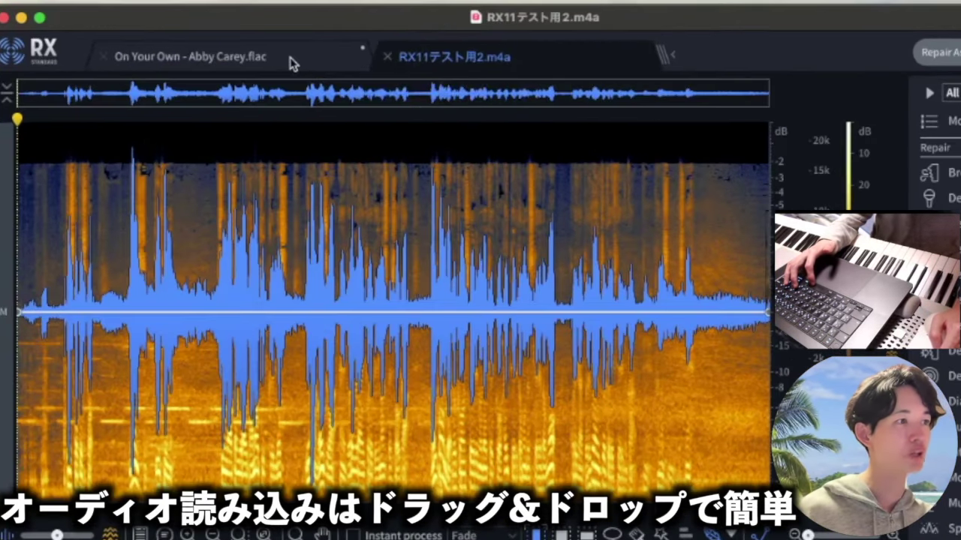
left_click(291, 63)
left_click(444, 65)
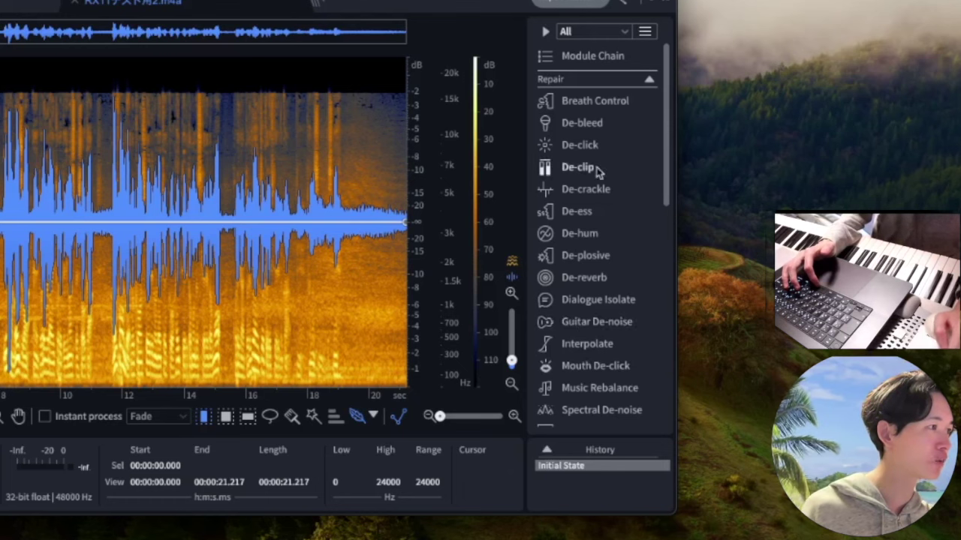
Look through the available Repair and Utility modules in the module list
scroll(598, 171, "down", 10)
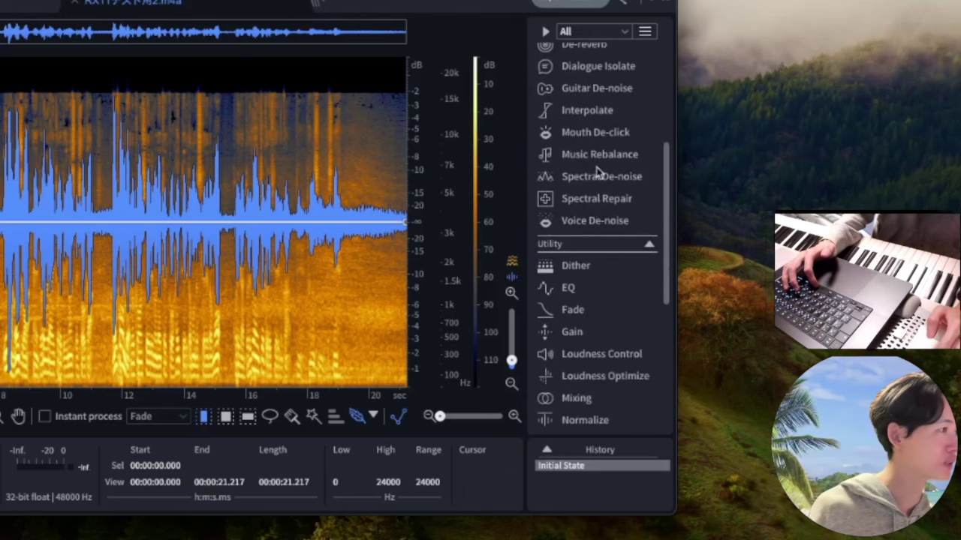
scroll(598, 171, "down", 5)
scroll(599, 171, "up", 10)
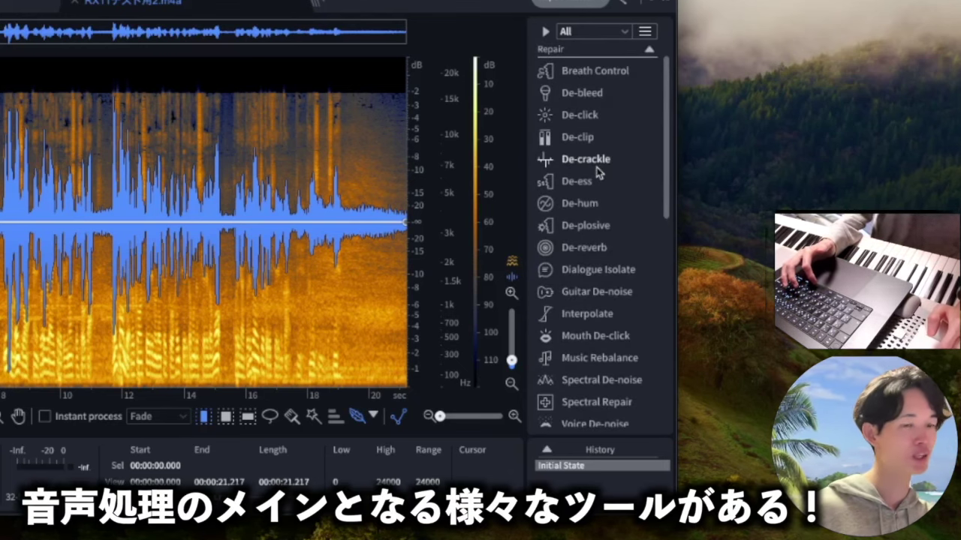
scroll(598, 172, "up", 1)
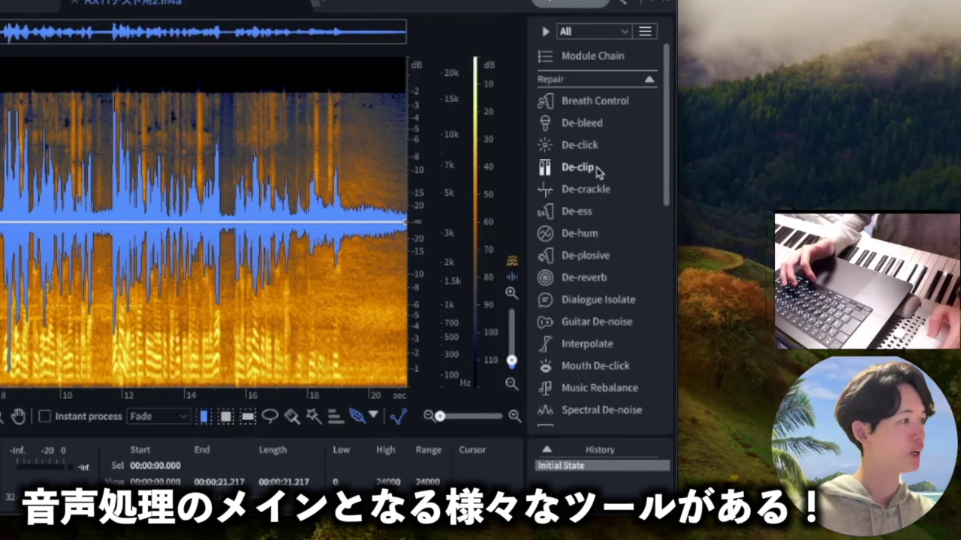
scroll(599, 172, "down", 14)
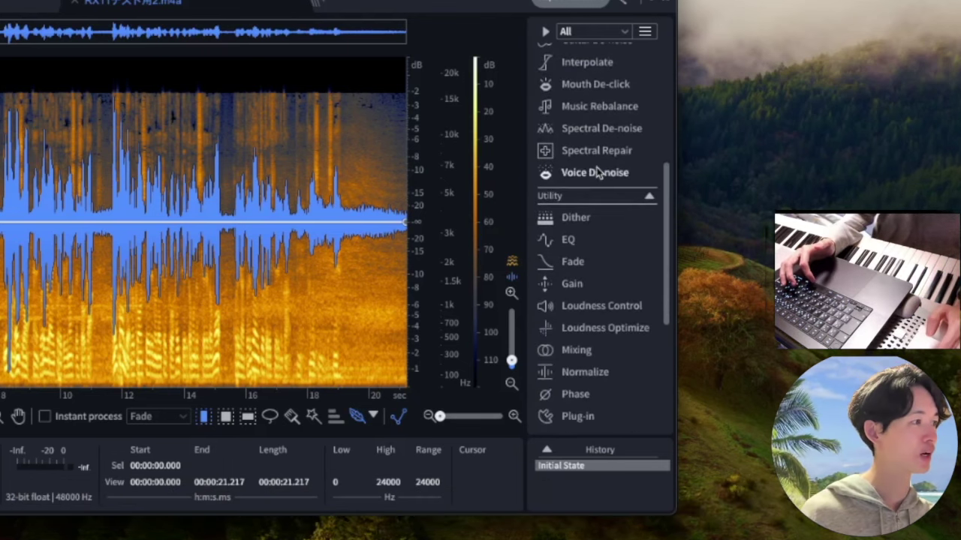
scroll(599, 172, "down", 3)
scroll(598, 172, "up", 17)
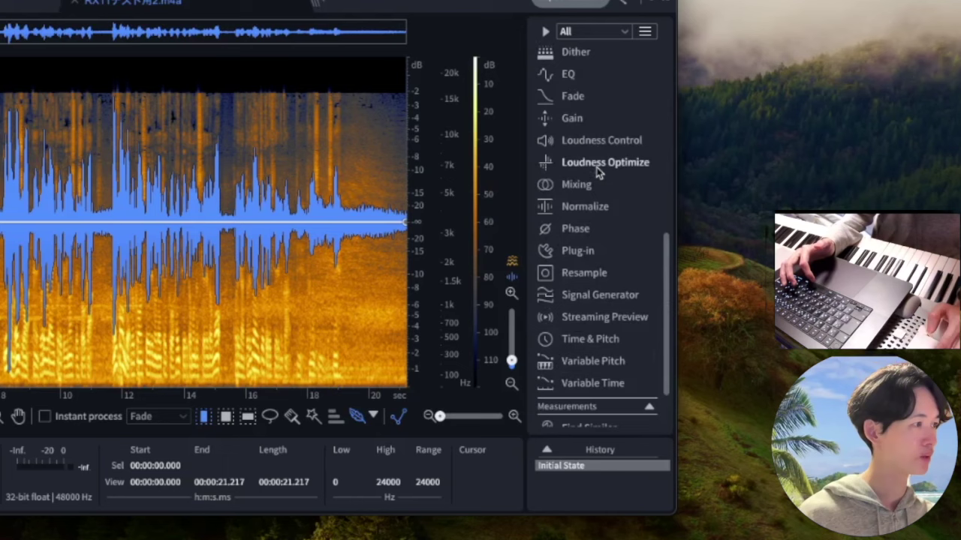
scroll(599, 171, "up", 2)
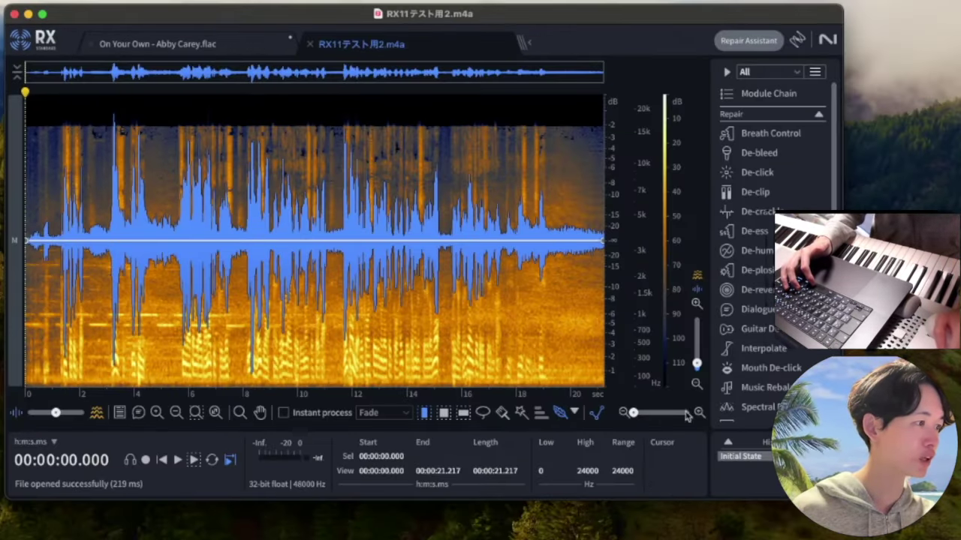
Zoom the timeline to about the first 4.35 seconds of the recording and return to the full-length view
mouse_move(633, 412)
left_mouse_down()
mouse_move(651, 419)
mouse_move(641, 415)
left_mouse_up()
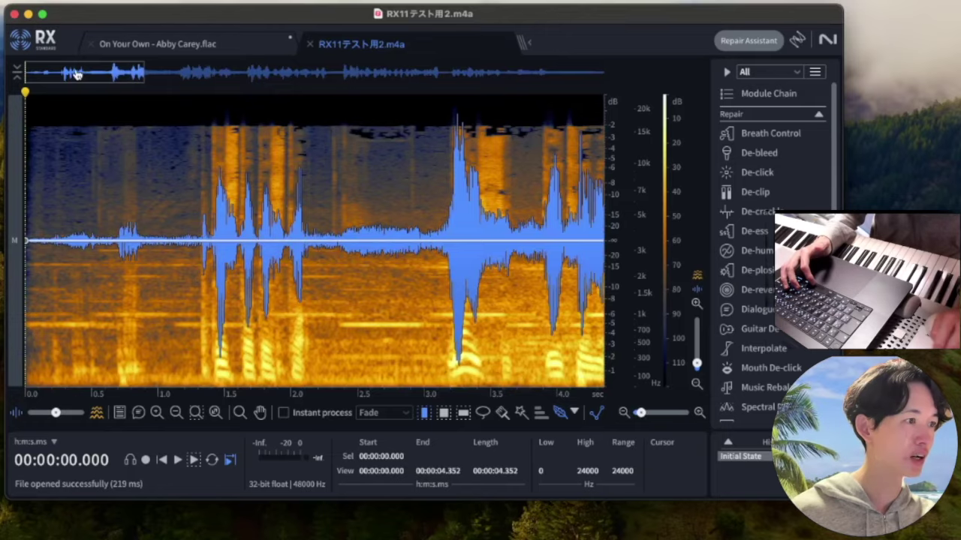
left_click_drag(77, 73, 64, 57)
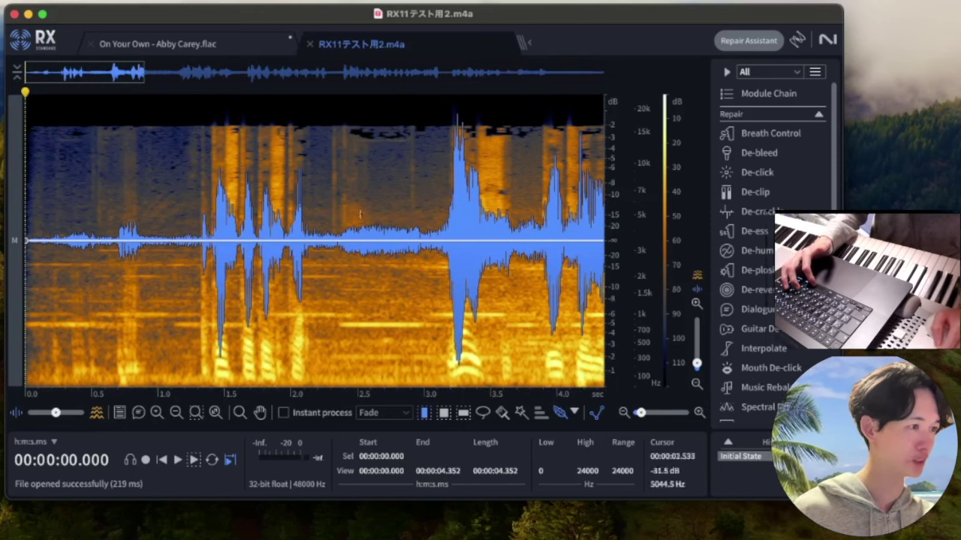
scroll(146, 65, "up", 10)
scroll(146, 64, "down", 10)
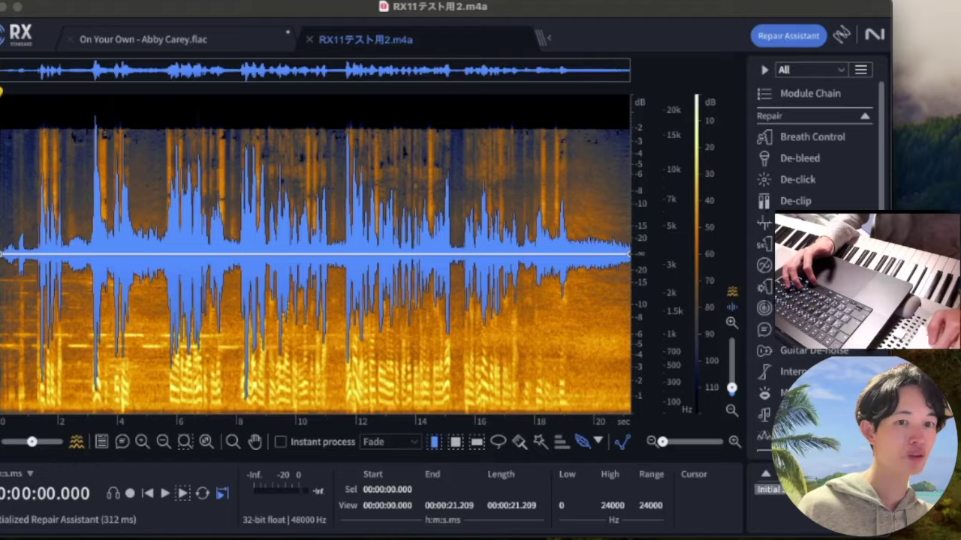
Analyse the recording with Repair Assistant and preview its suggested repair settings
left_click(788, 36)
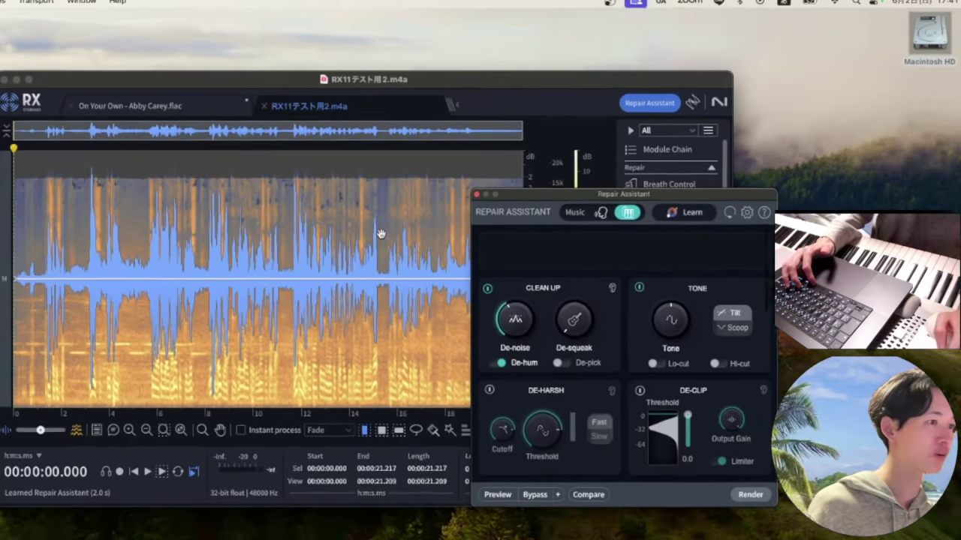
key("space")
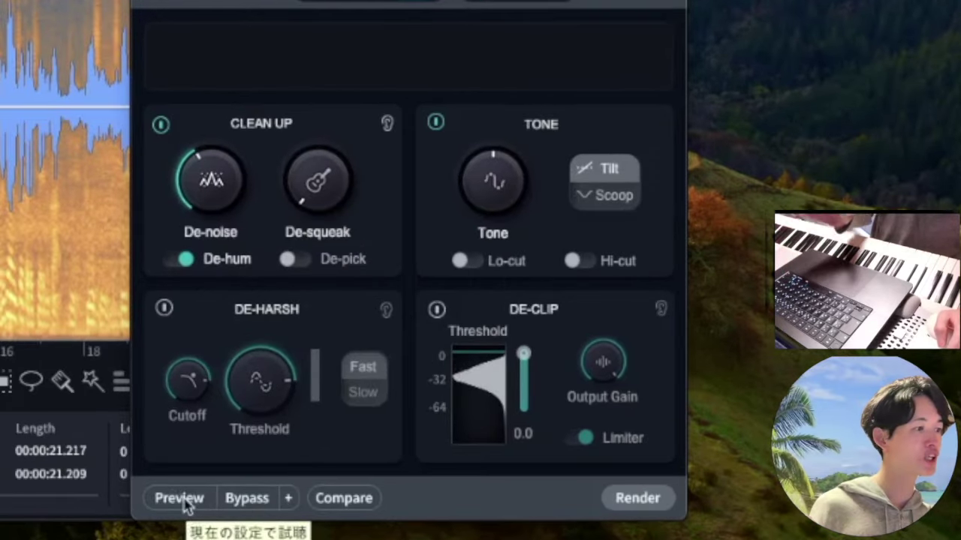
left_click(497, 485)
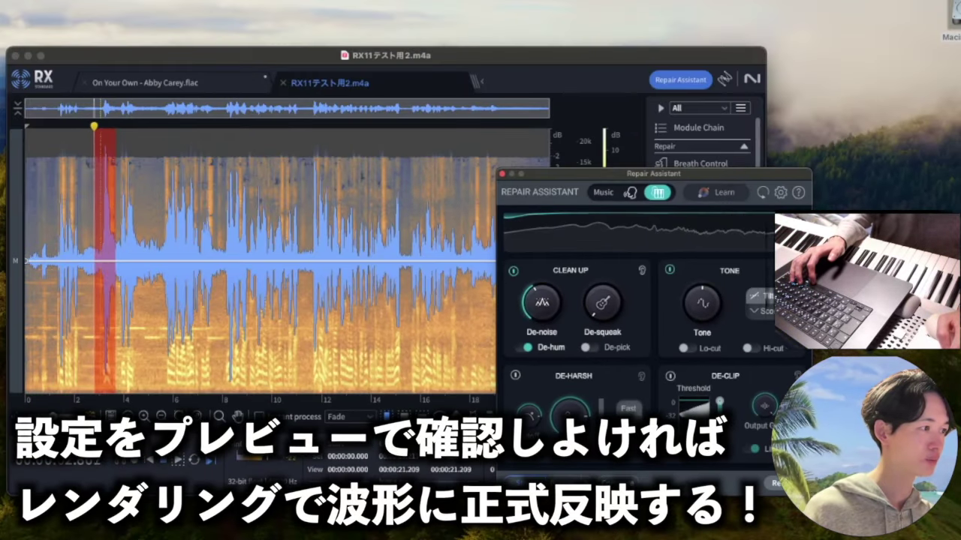
left_click(526, 480)
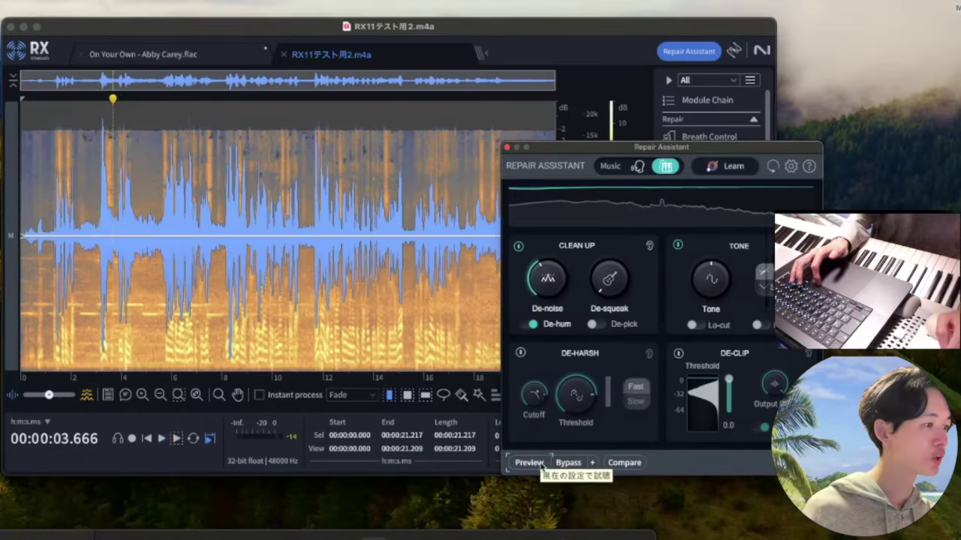
Preview the repair with De-noise raised to 79 % and close Repair Assistant without rendering
left_click(541, 464)
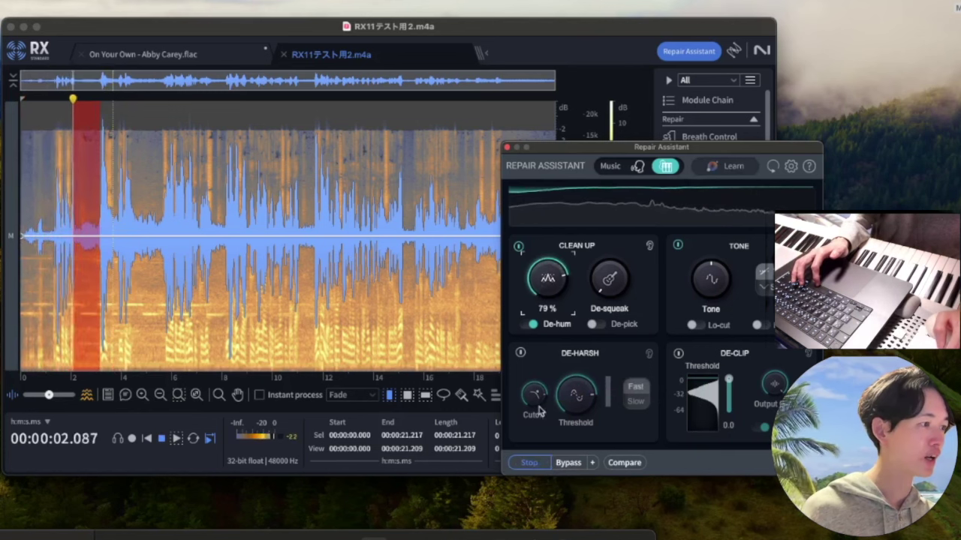
key("space")
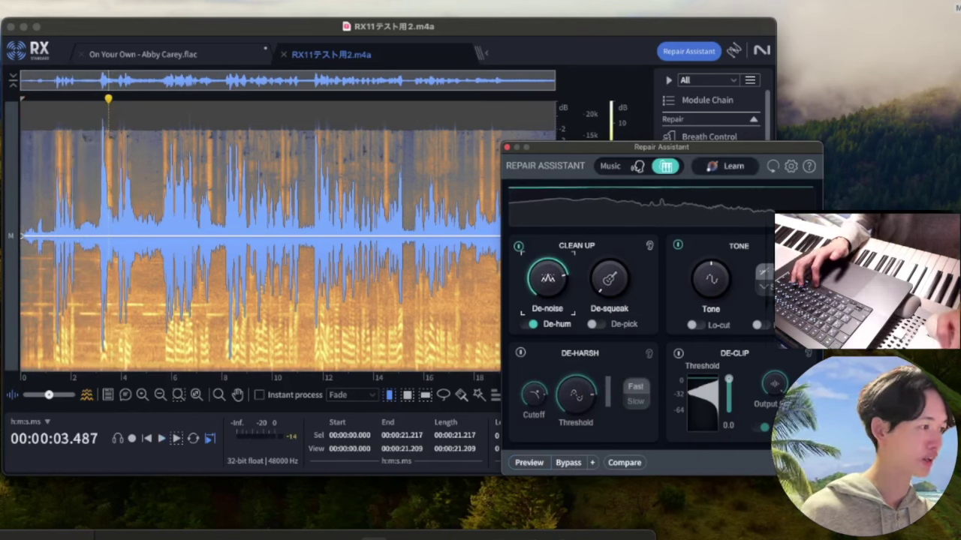
left_click(506, 147)
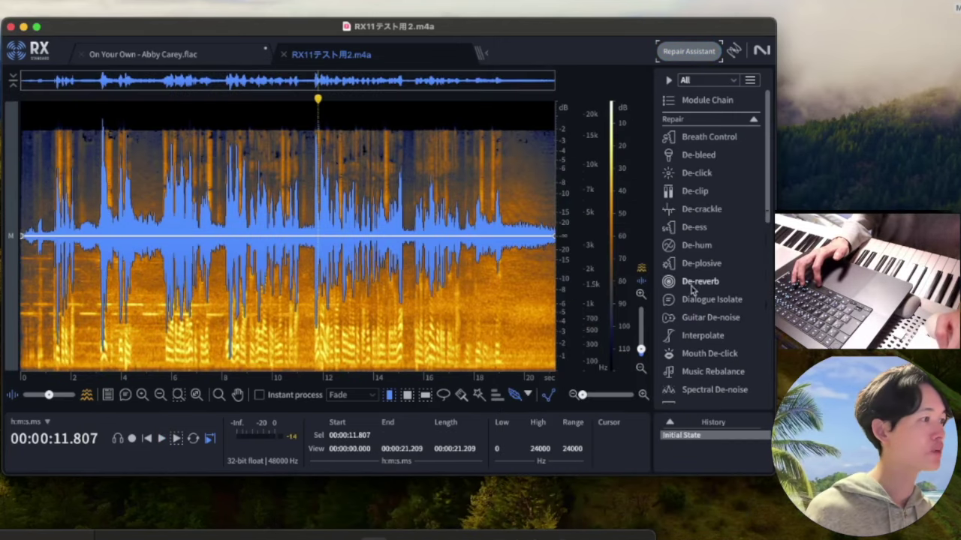
Play the unprocessed recording from its start and try the waveform/spectrogram balance
scroll(723, 248, "down", 2)
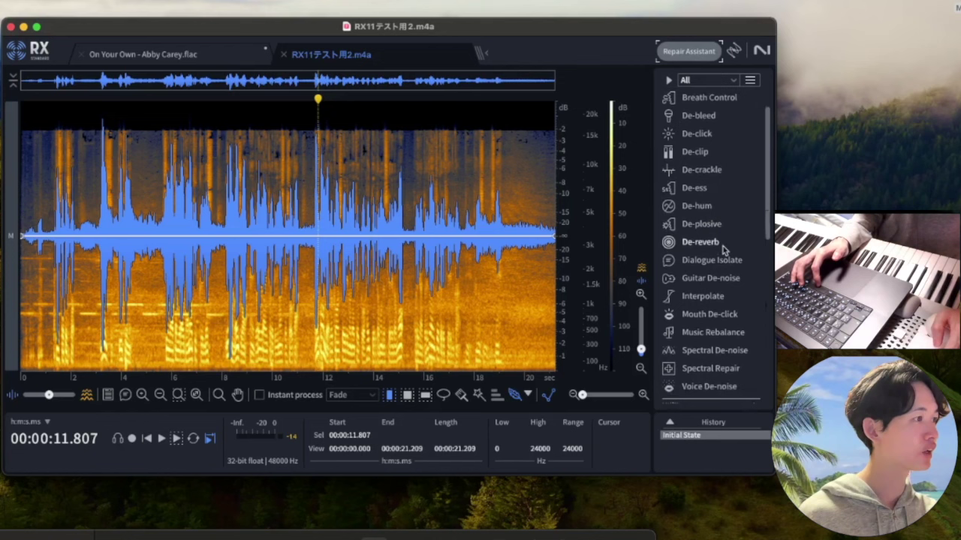
scroll(721, 236, "up", 2)
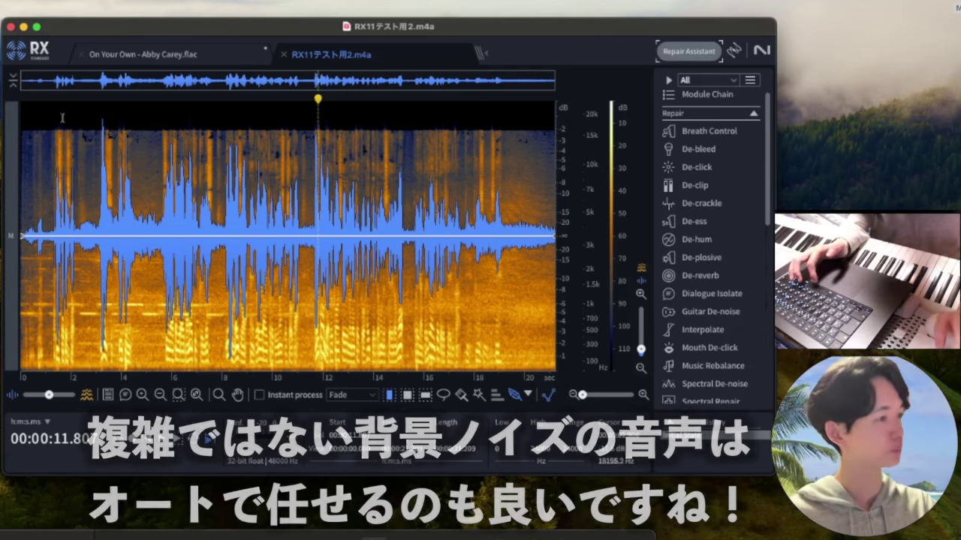
left_click(26, 99)
key("space")
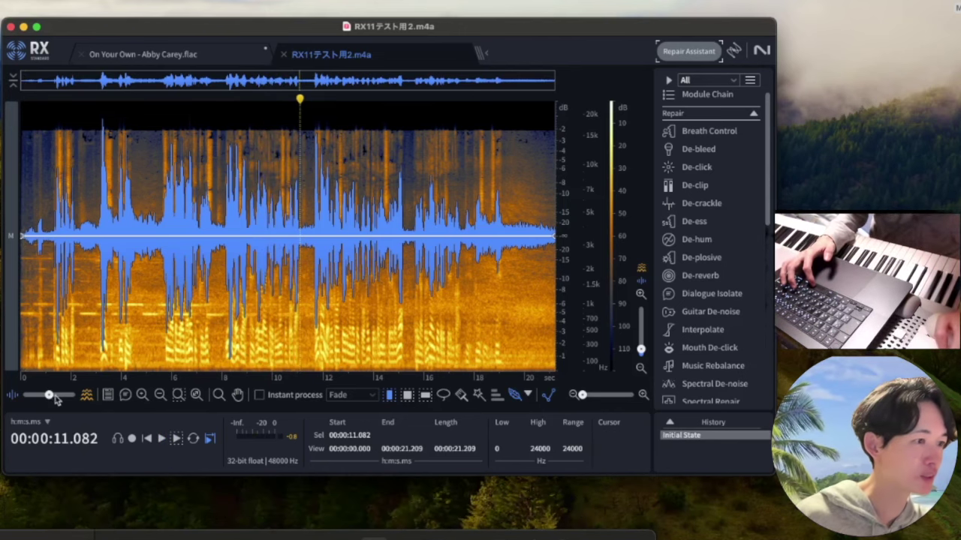
mouse_move(49, 395)
left_mouse_down()
mouse_move(88, 404)
mouse_move(13, 398)
mouse_move(83, 396)
mouse_move(24, 397)
mouse_move(69, 401)
mouse_move(53, 400)
left_mouse_up()
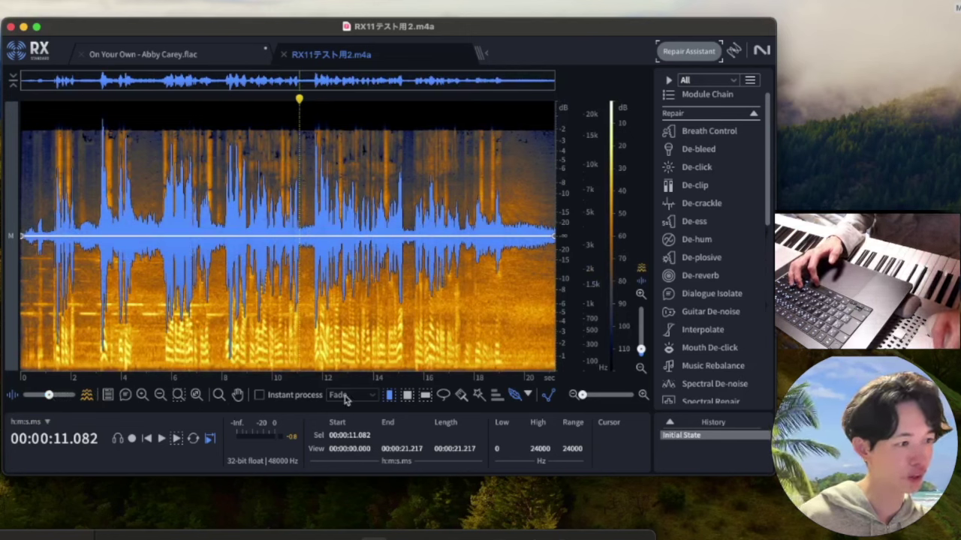
Try several time-range selections over the recording, ending with one from about 12.46 to 16.94 seconds
left_click_drag(432, 270, 167, 270)
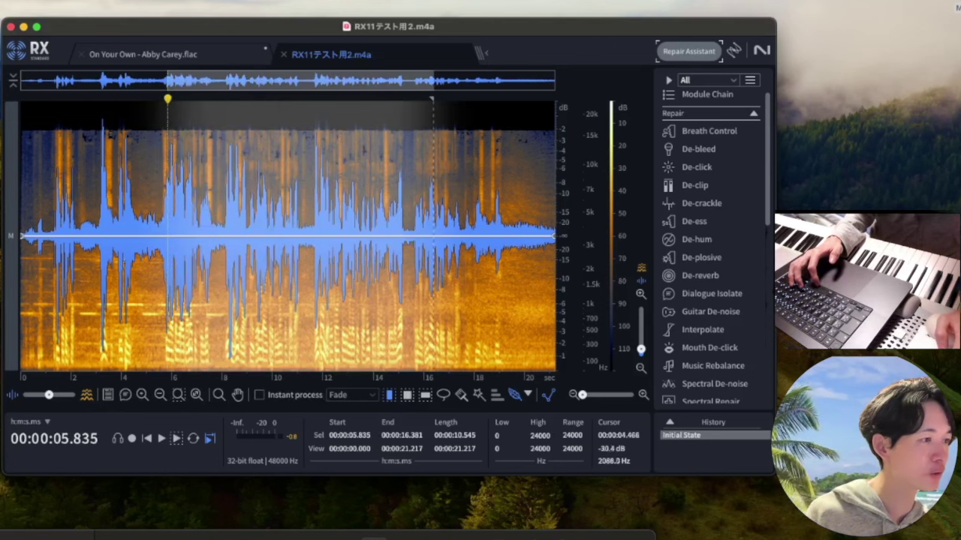
left_click_drag(70, 271, 278, 270)
left_click_drag(451, 307, 340, 335)
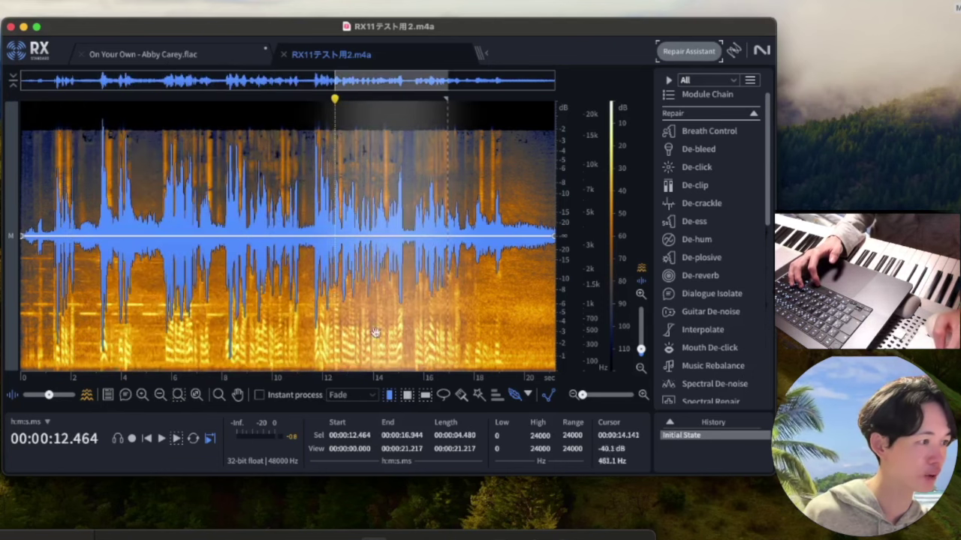
Make a time-frequency selection spanning about 6.68 to 18.25 seconds and 564 to 6714 Hz
left_click(407, 395)
left_click_drag(108, 306, 234, 234)
left_click_drag(494, 301, 138, 135)
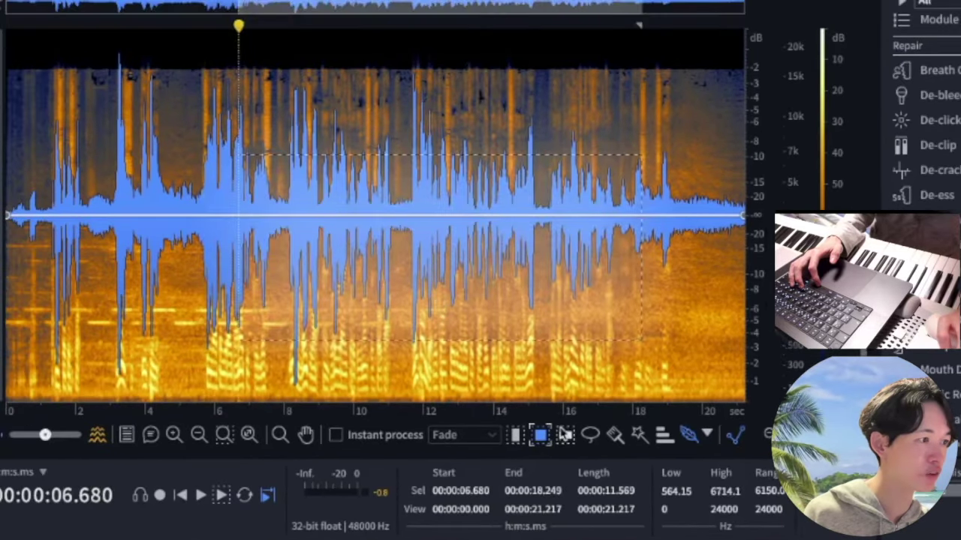
Try frequency-only selections over the whole recording, ending with a narrow band of about 575 to 642 Hz
key("f")
left_click_drag(413, 334, 175, 393)
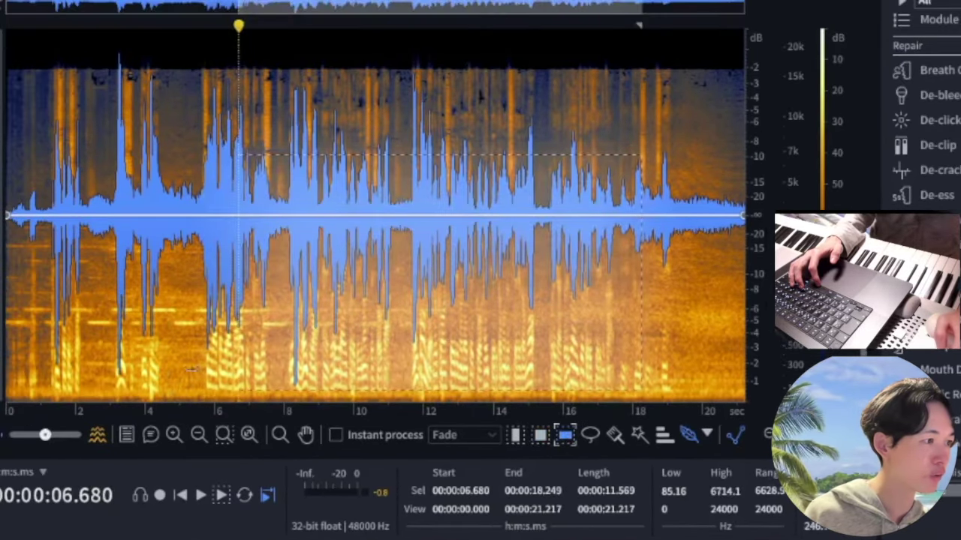
left_click_drag(255, 166, 260, 189)
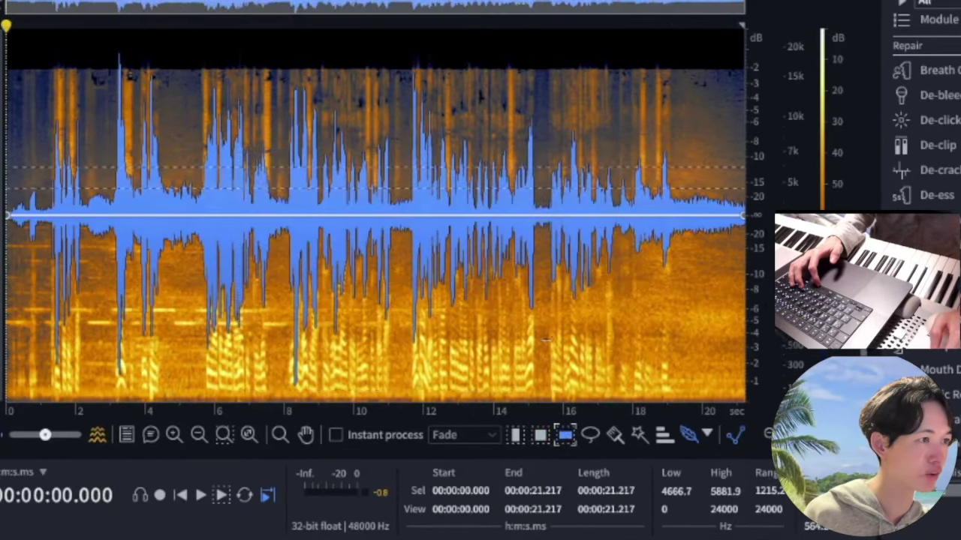
left_click_drag(300, 331, 336, 339)
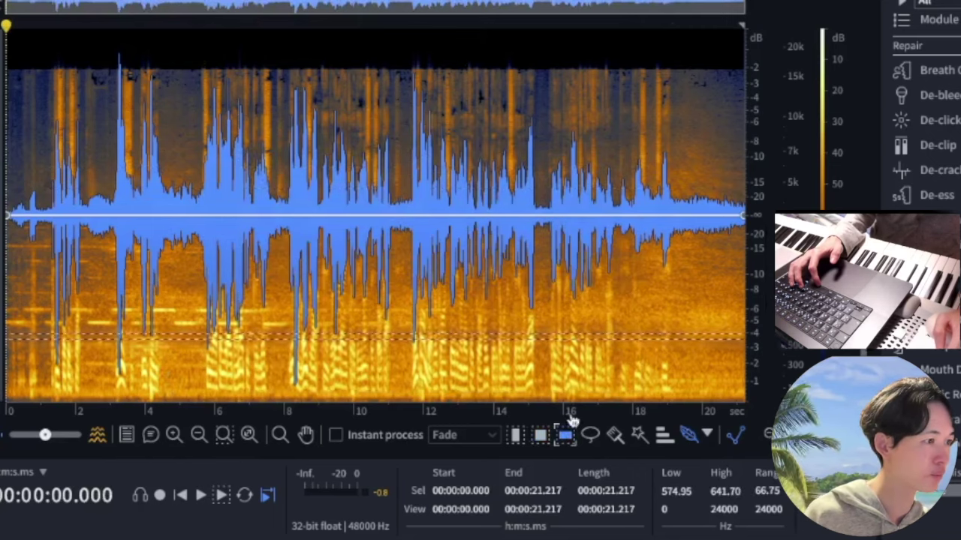
Try a freehand Lasso selection in the low frequencies and a Brush selection from about 5.1 to 17 seconds
left_click(591, 436)
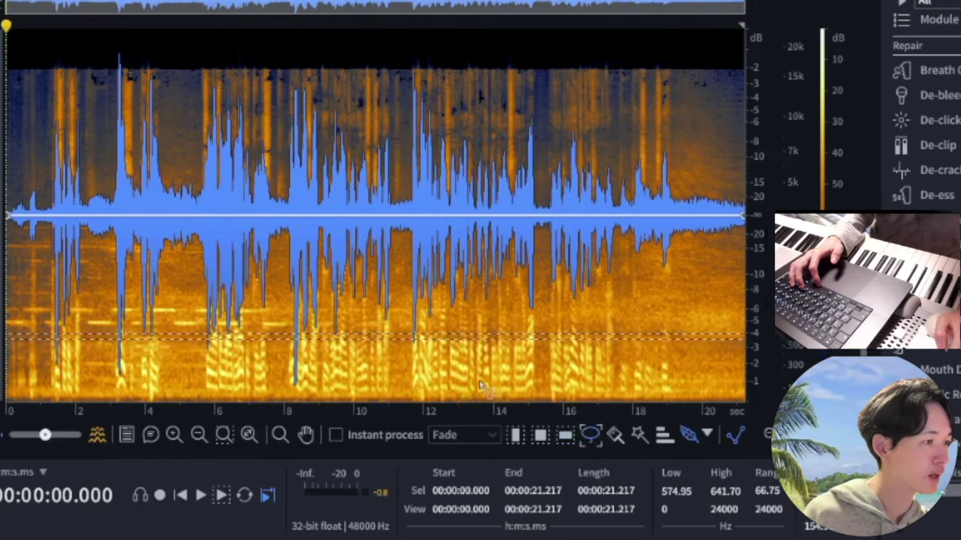
mouse_move(348, 369)
left_mouse_down()
mouse_move(459, 360)
mouse_move(403, 362)
mouse_move(417, 344)
left_mouse_up()
left_click(615, 436)
left_click_drag(599, 361, 381, 368)
left_click_drag(193, 361, 588, 369)
Select several low-frequency voice areas with the Magic Wand, ending with the one at about 11.66 to 12.40 seconds
key("w")
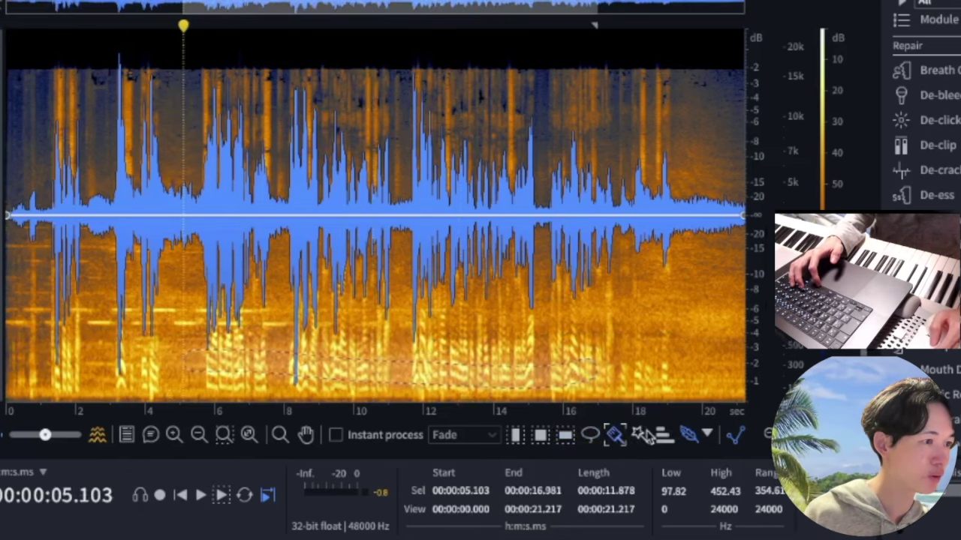
left_click(584, 357)
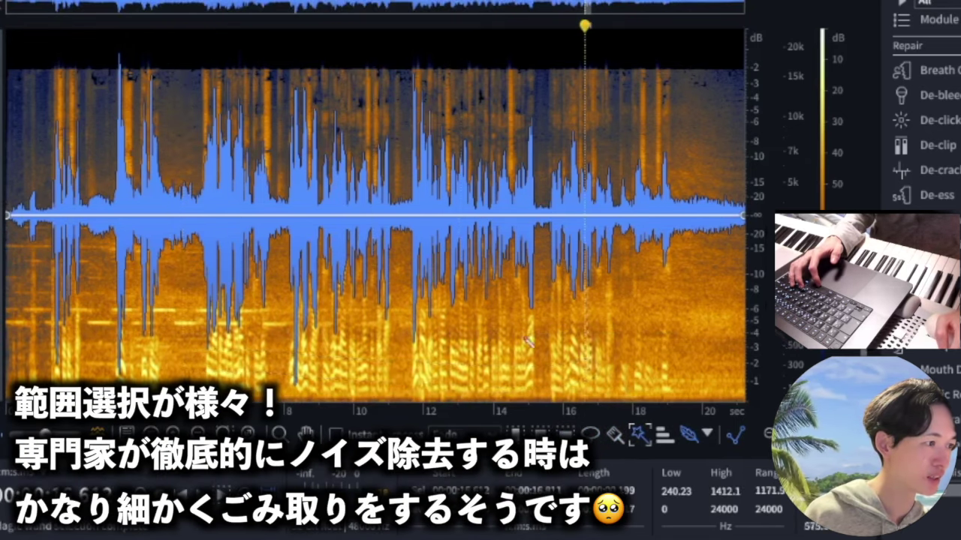
left_click(425, 350)
left_click(424, 370)
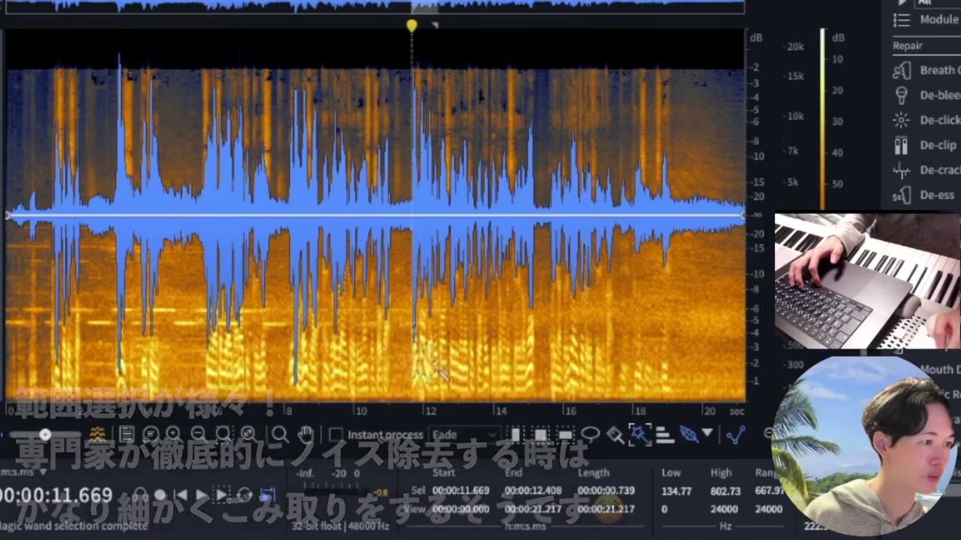
left_click(386, 391)
left_click(479, 374)
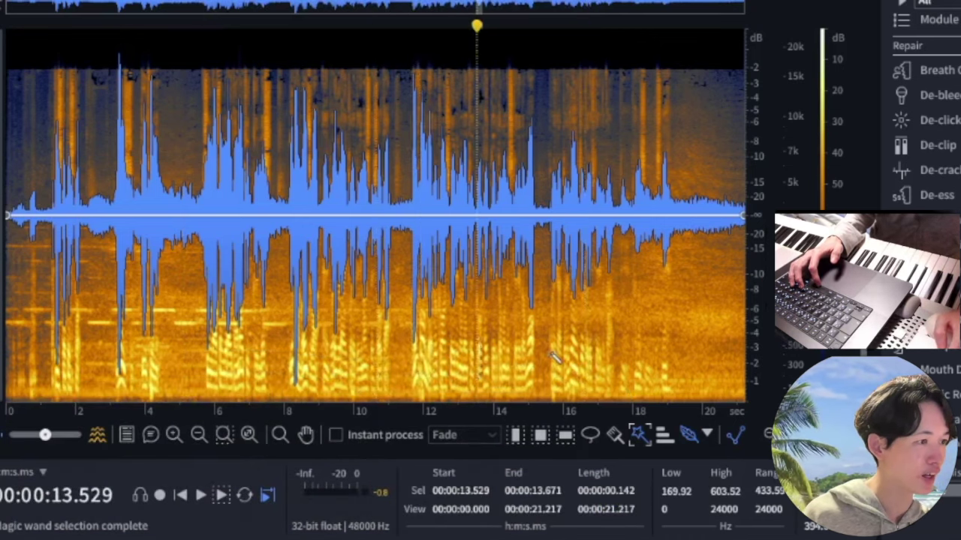
left_click(423, 367)
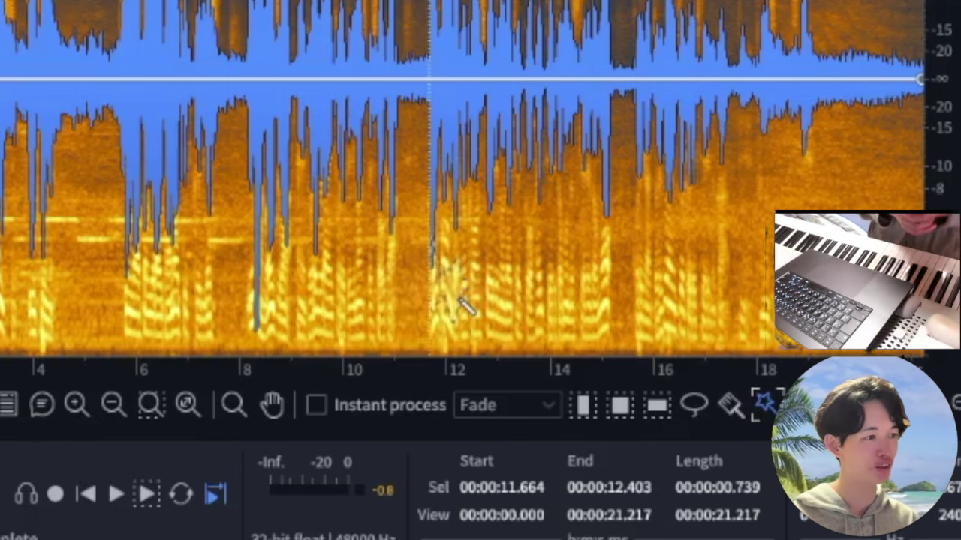
Select more low-frequency voice areas with the Magic Wand, ending with the one at 13.948 to 15.170 seconds, and show the harmonic selection choices
left_click(529, 319)
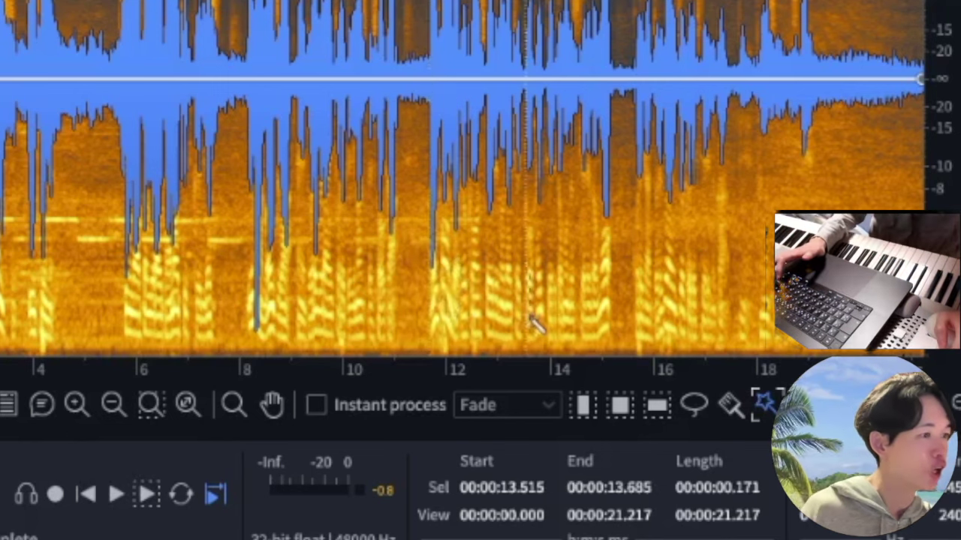
left_click(590, 317)
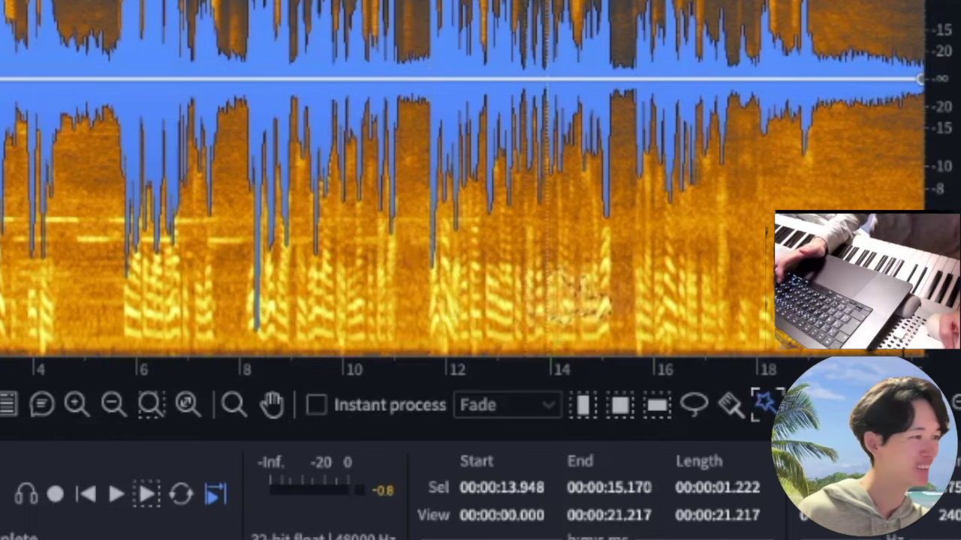
left_click(764, 403)
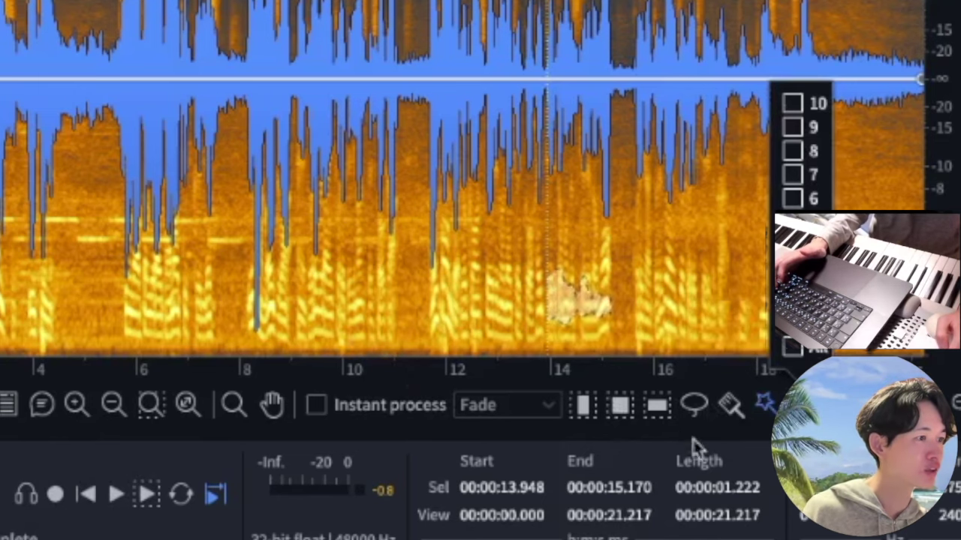
Turn on instant processing and set its operation to Gain
left_click(317, 409)
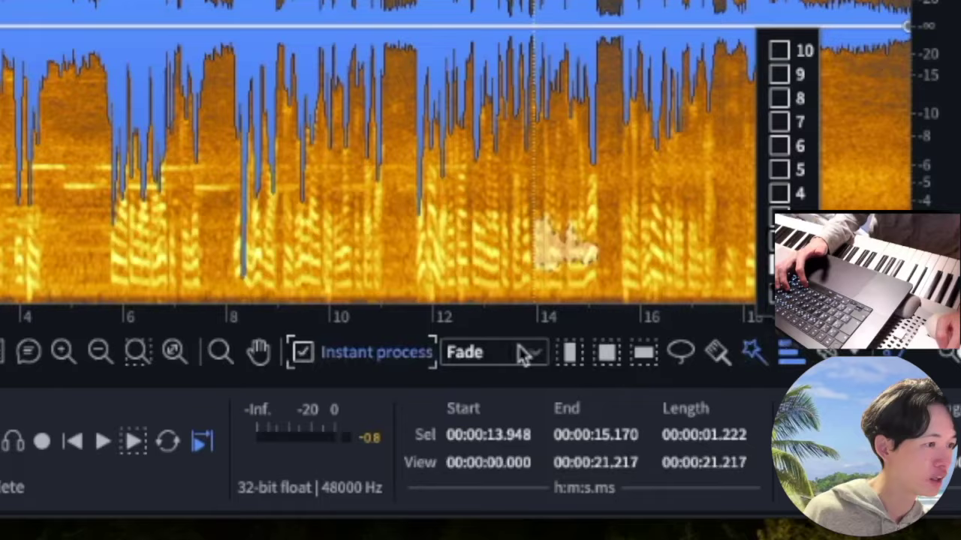
left_click(536, 406)
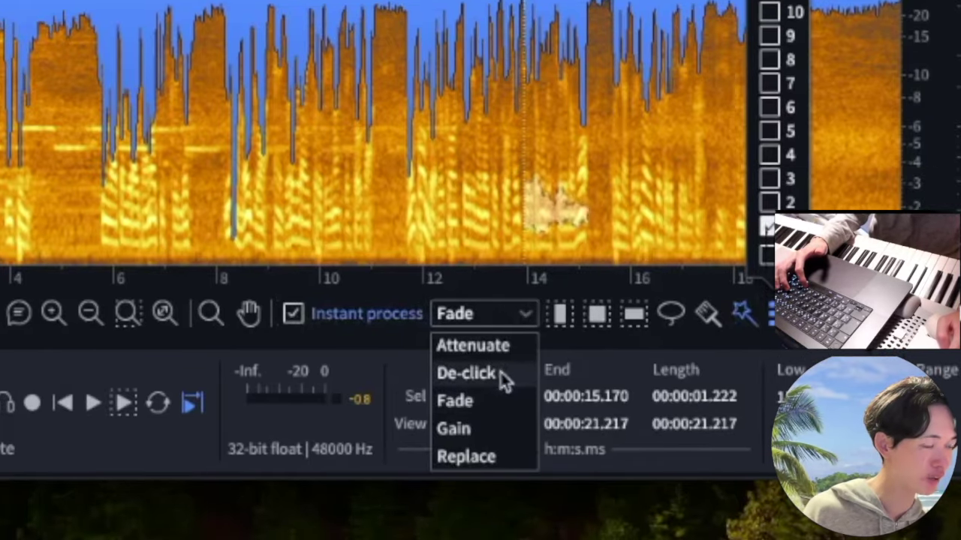
left_click(464, 427)
Apply instant Gain with the Magic Wand to several low-frequency voice areas across the recording, and play back the result from 1.105 seconds
left_click(475, 225)
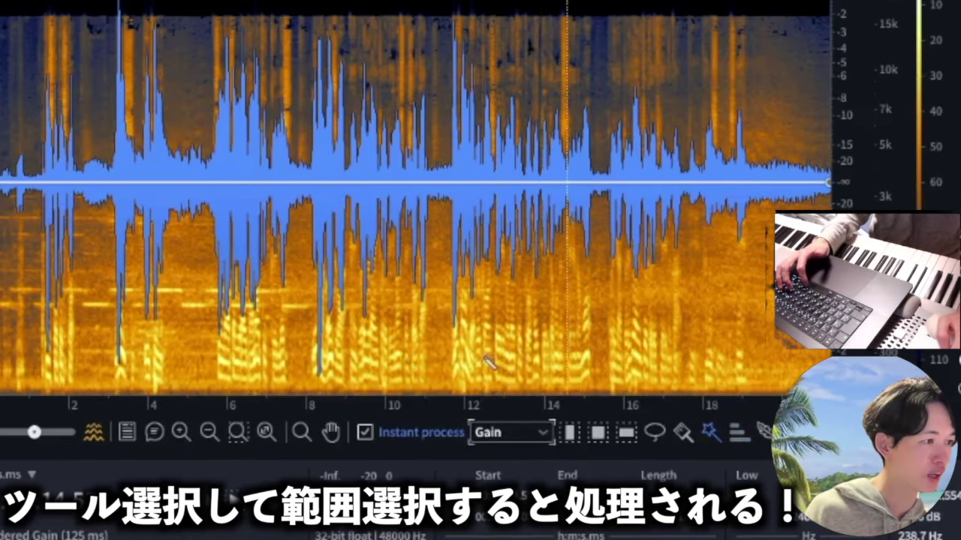
left_click(356, 363)
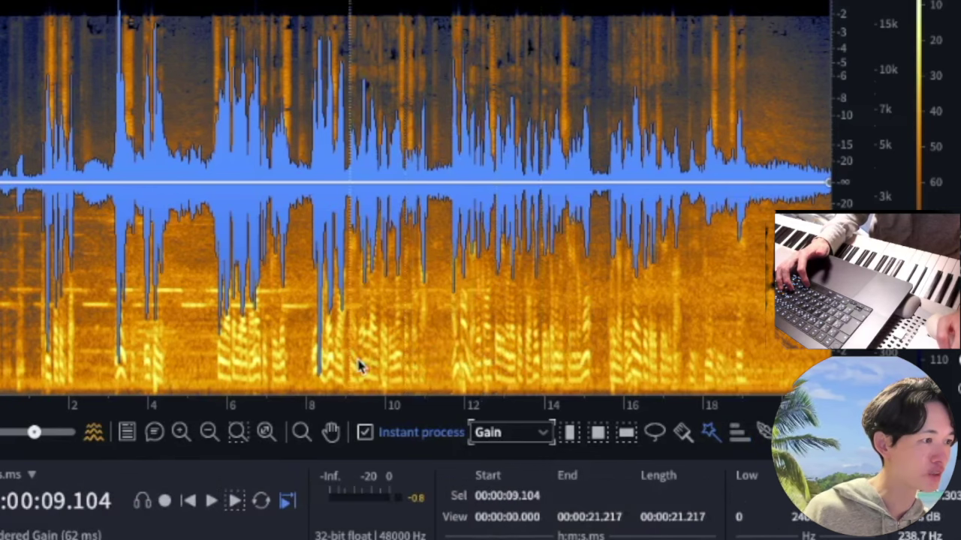
left_click(310, 364)
left_click(276, 363)
left_click(153, 362)
left_click(110, 361)
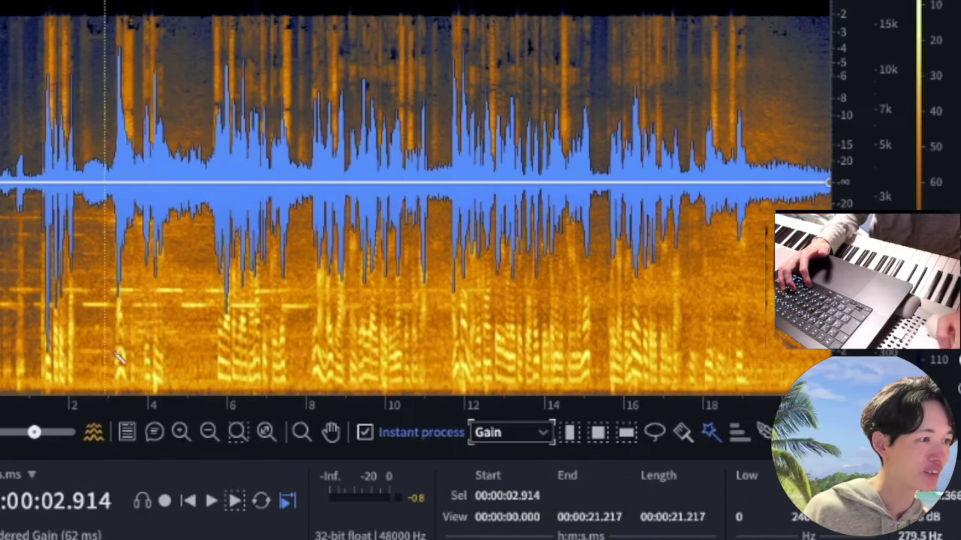
left_click(82, 359)
left_click(58, 358)
left_click(31, 355)
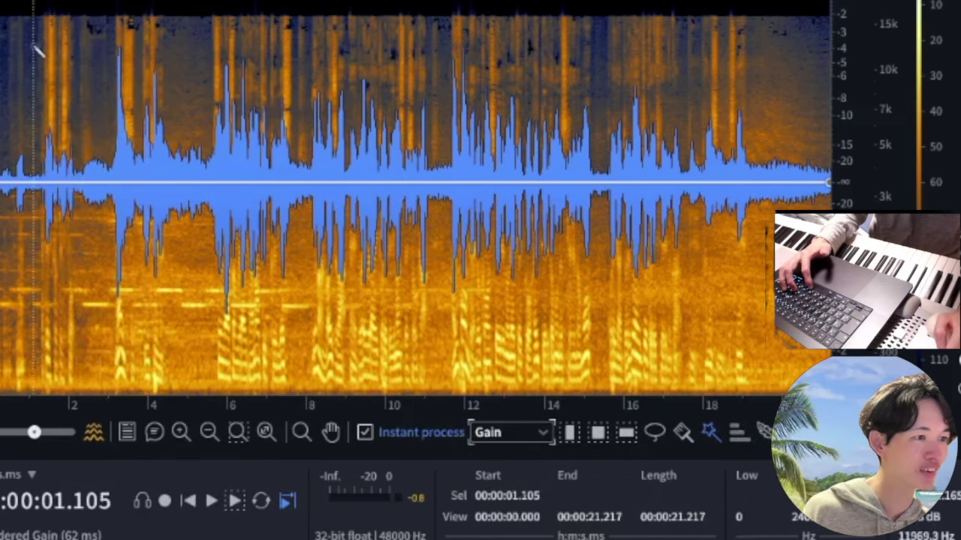
key("space")
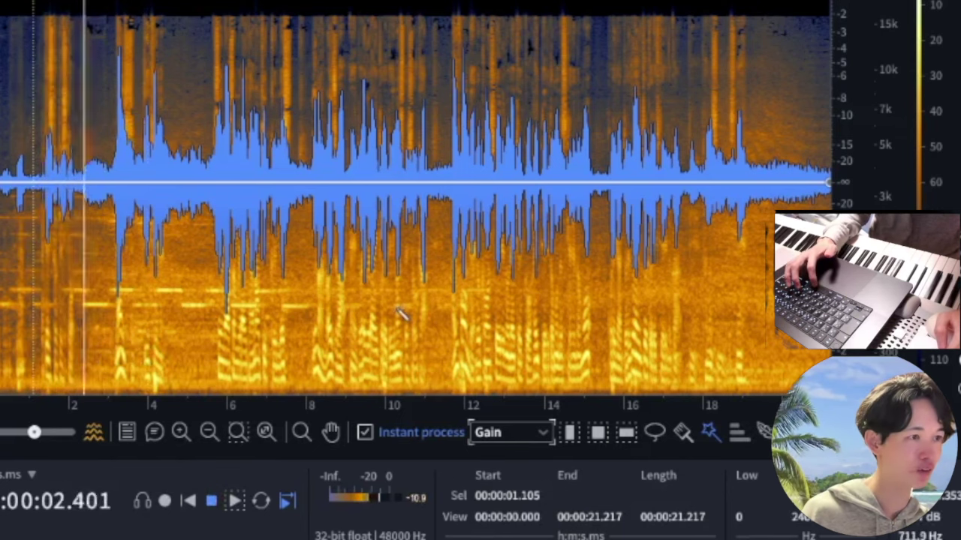
key("space")
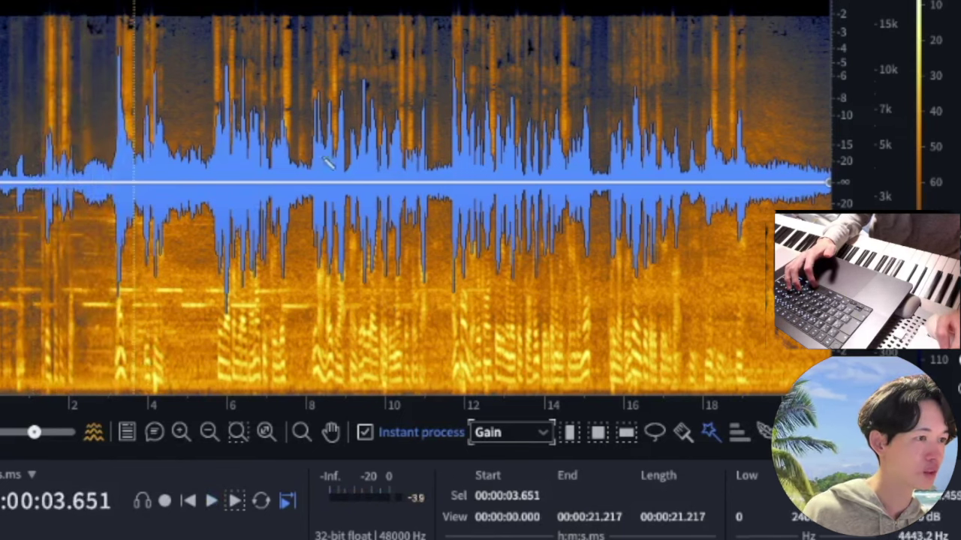
Switch the instant operation to Fade, apply it to a time selection covering about the first 8 seconds, and play it back
left_click(537, 433)
left_click(517, 497)
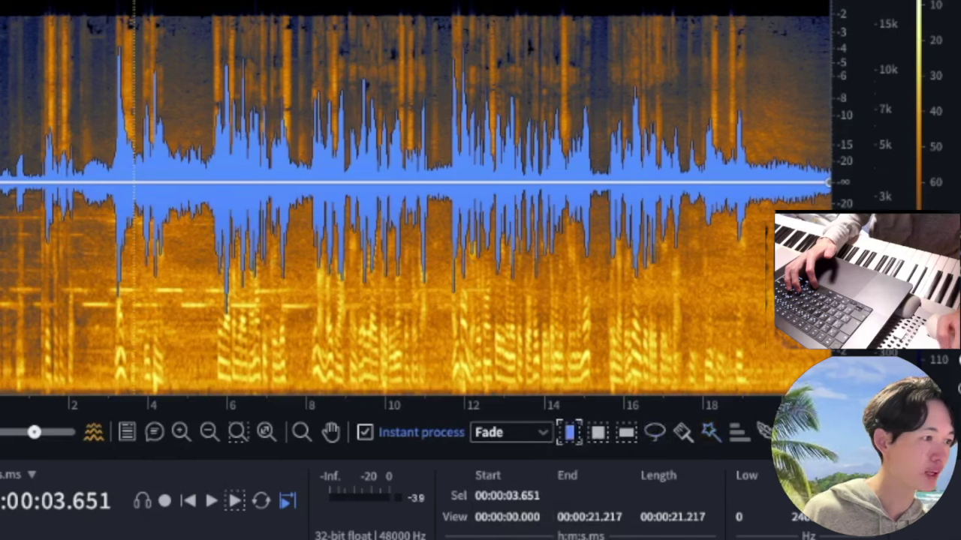
left_click_drag(330, 226, 0, 225)
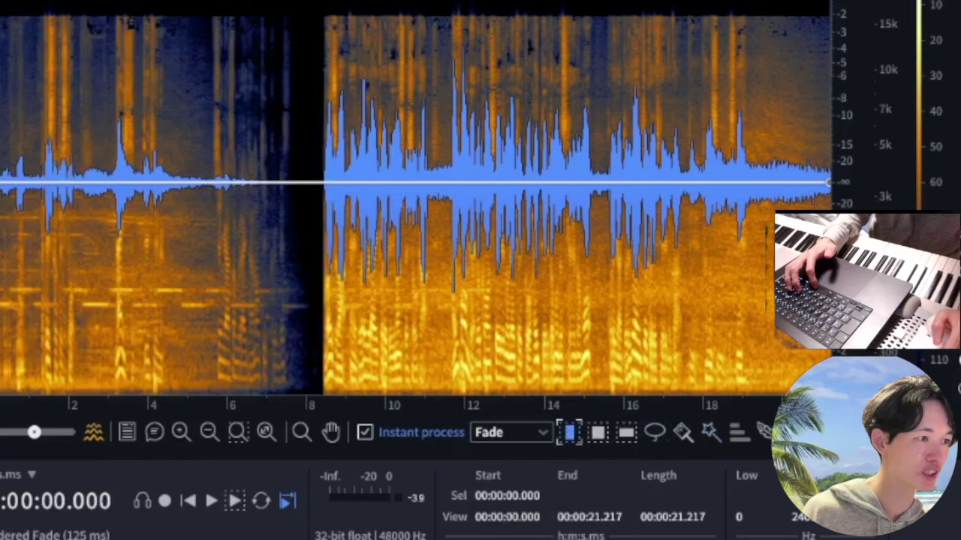
key("space")
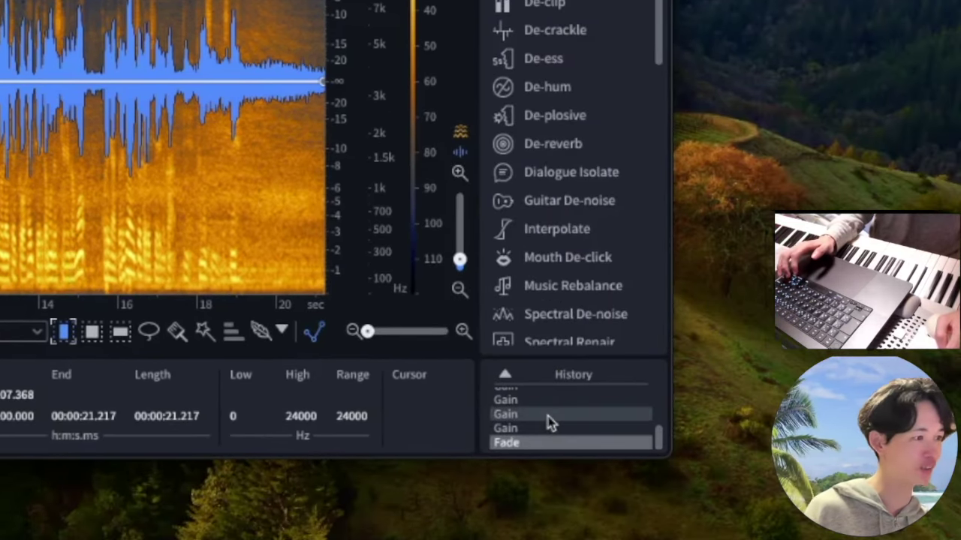
Restore the recording to its Initial State in the edit history
scroll(550, 424, "up", 1)
scroll(548, 421, "up", 1)
left_click(511, 399)
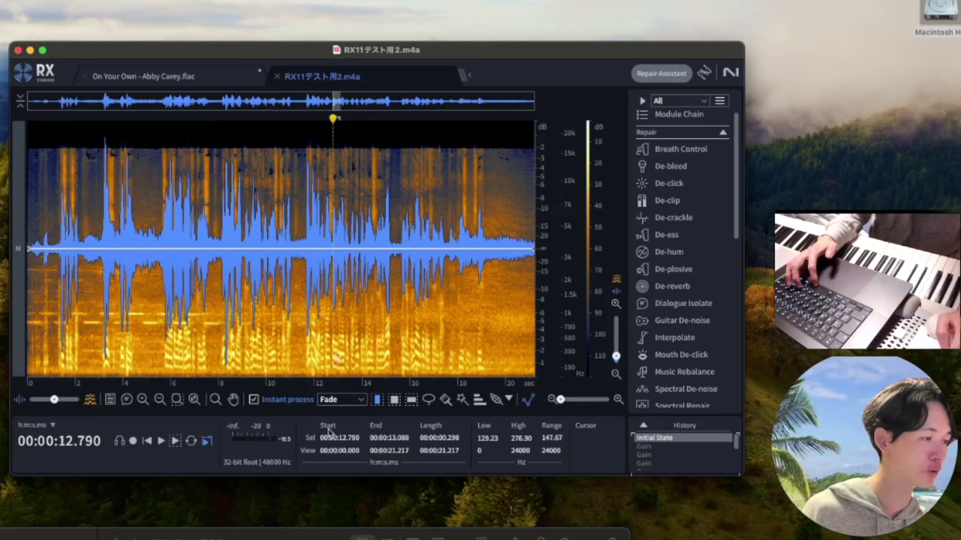
Set the instant operation to Gain, apply it to the first 6.784 seconds, and play the section back
left_click(351, 400)
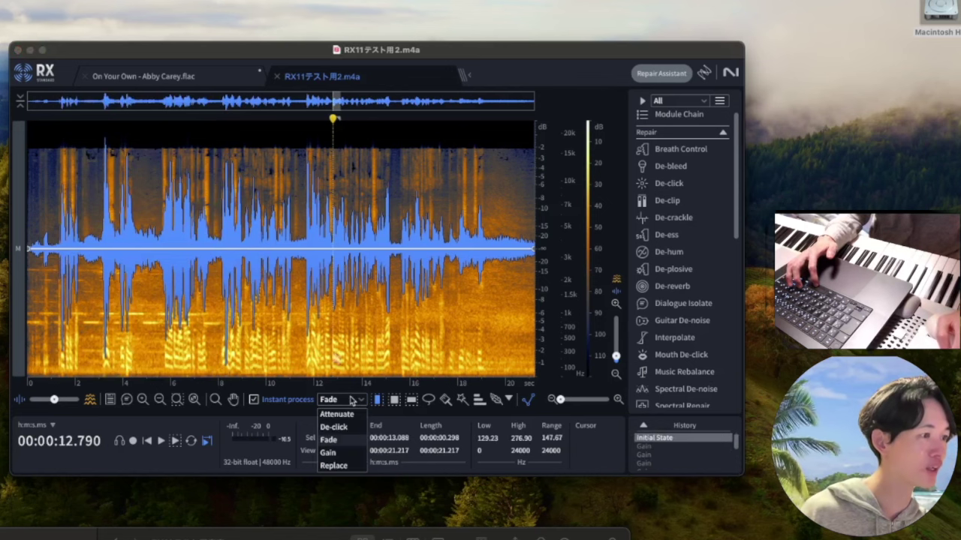
left_click(337, 452)
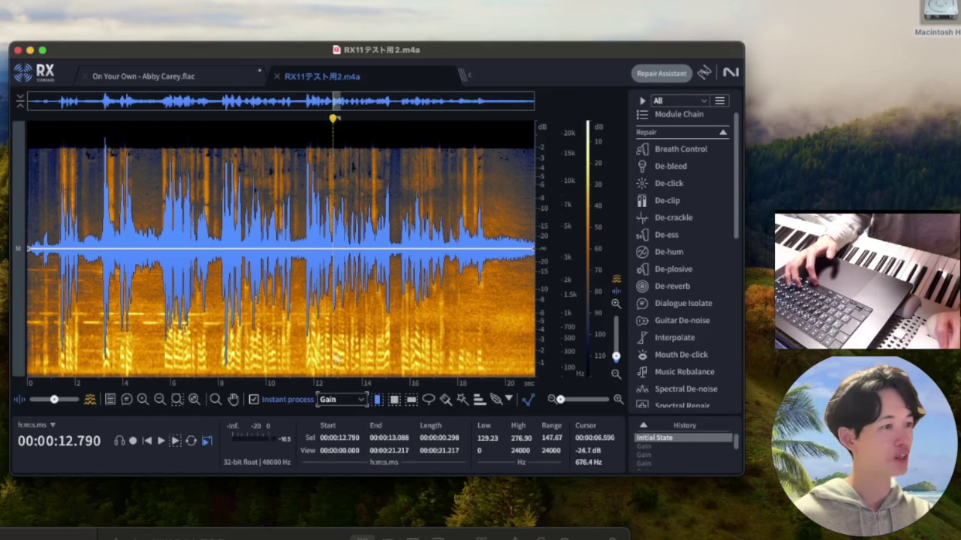
left_click_drag(192, 328, 28, 324)
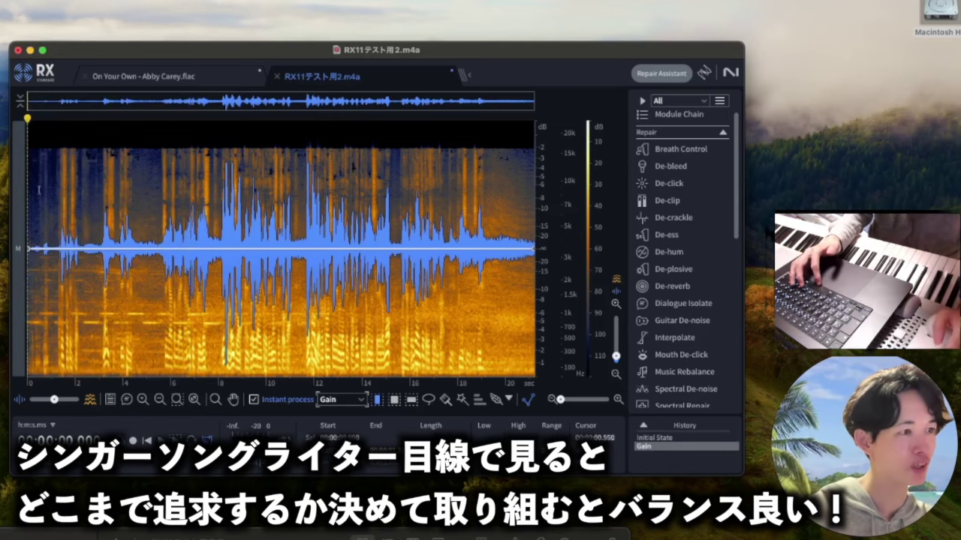
key("space")
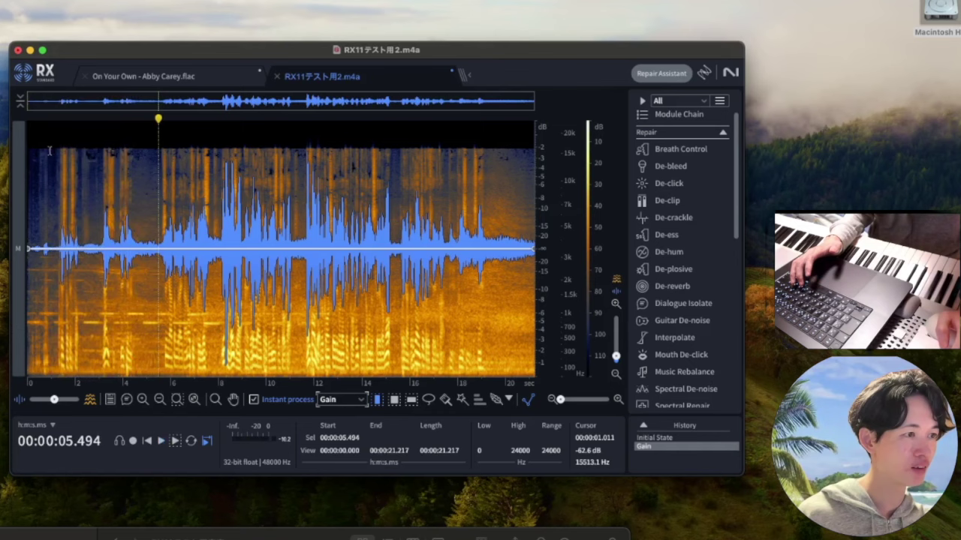
Revert the Gain edit to the Initial State and place the playhead at 9.751 seconds
left_click(678, 437)
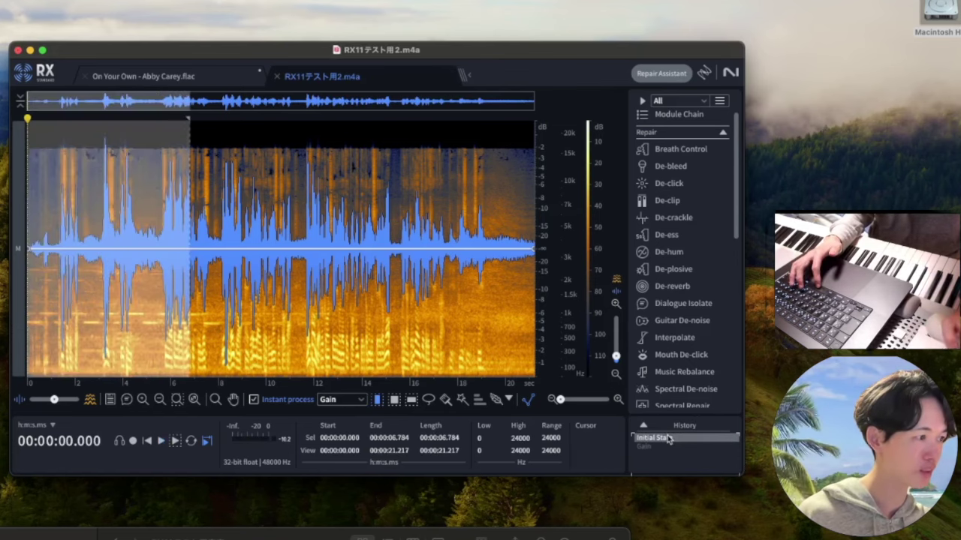
left_click(260, 340)
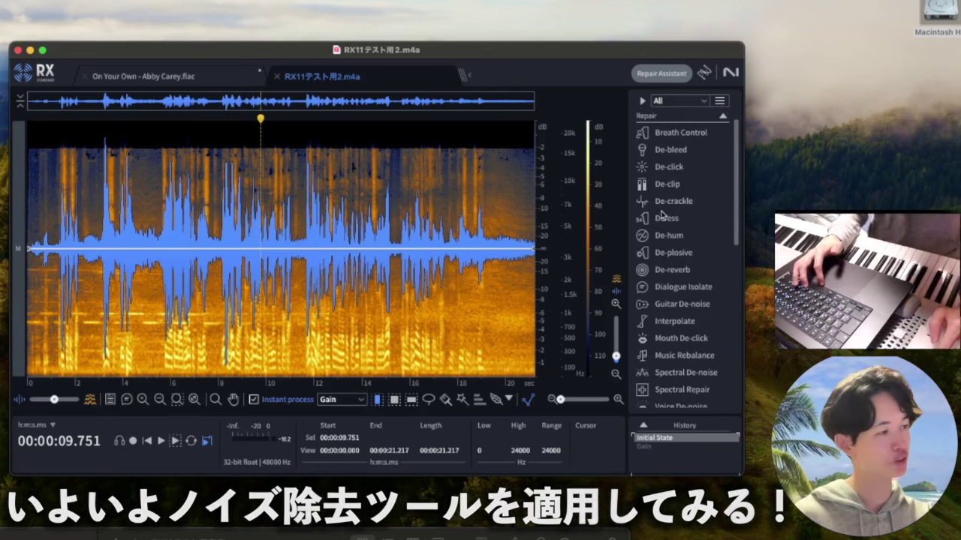
Open the Voice De-noise module and move its window away from the spectrogram
scroll(662, 214, "down", 3)
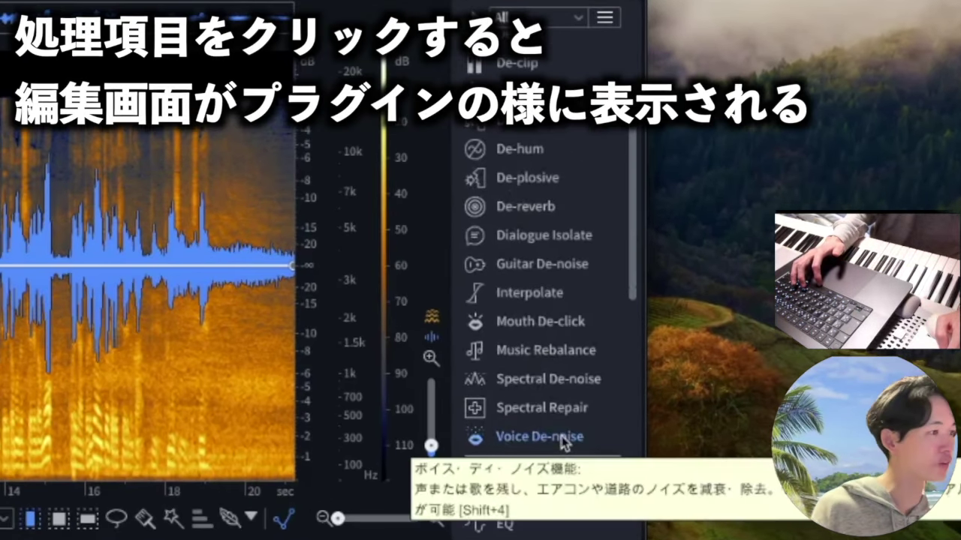
left_click(563, 438)
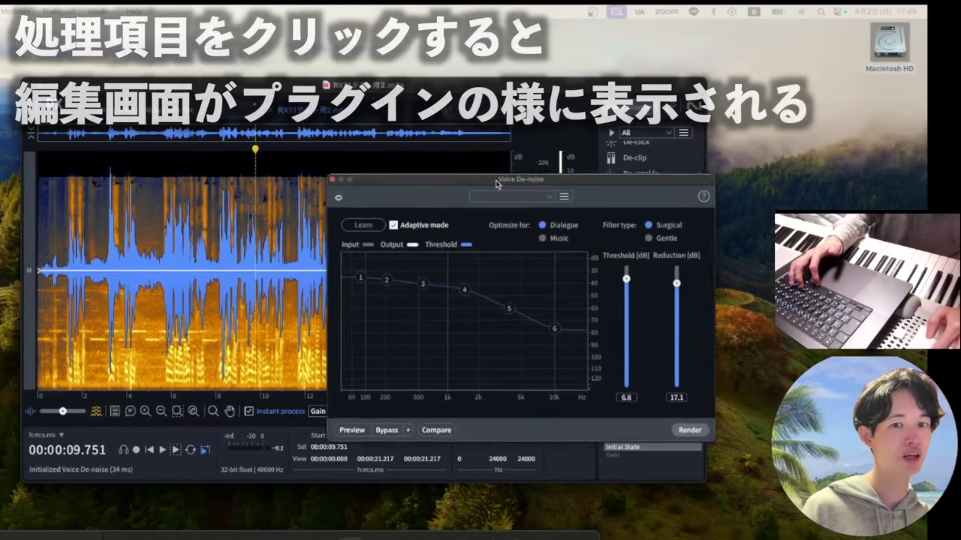
left_click_drag(497, 186, 564, 188)
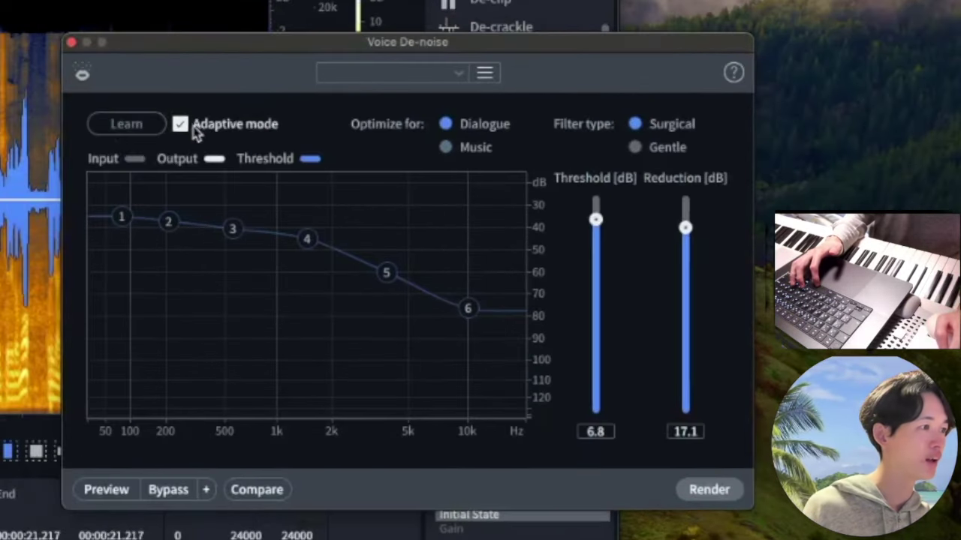
Turn off Adaptive mode in Voice De-noise and learn the noise profile from the recording
left_click(463, 226)
left_click(182, 124)
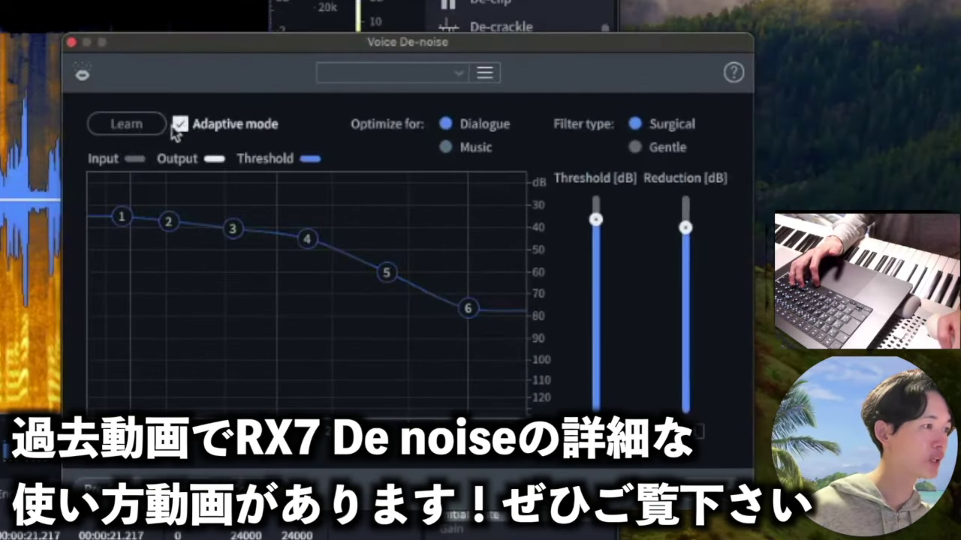
left_click(178, 127)
left_click(181, 127)
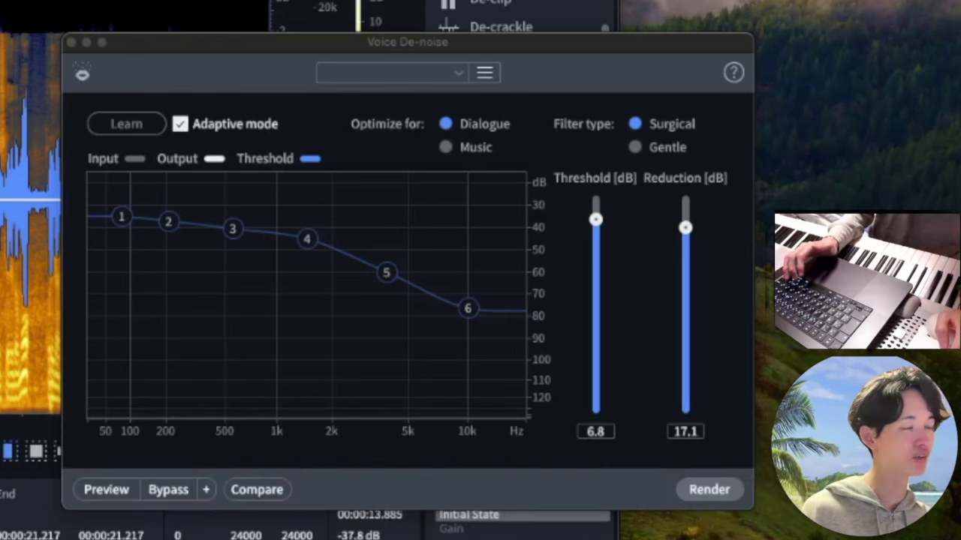
left_click(126, 123)
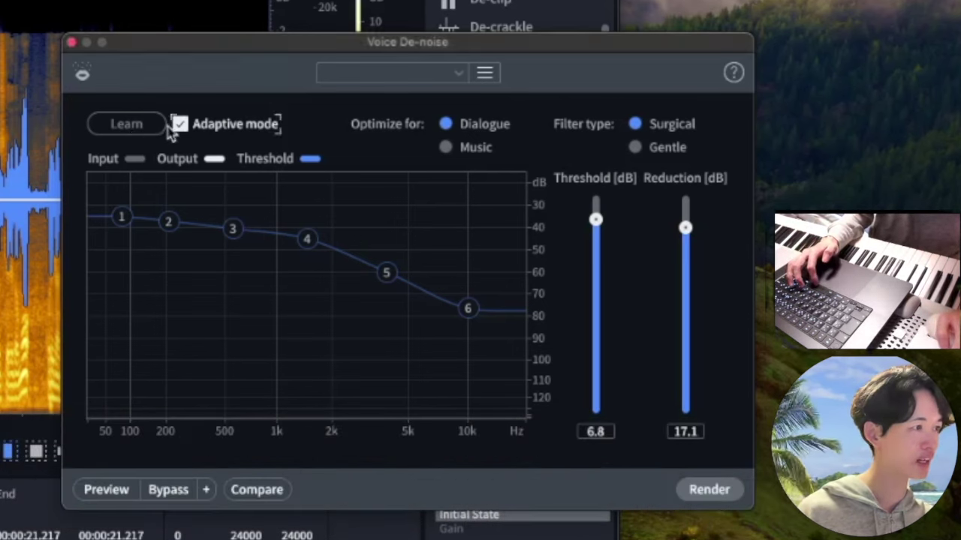
left_click(179, 126)
left_click(127, 124)
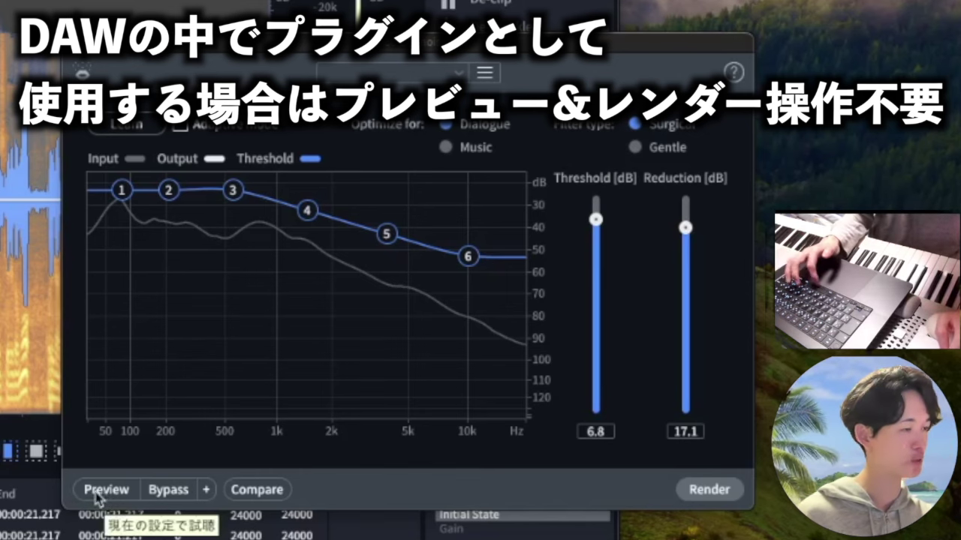
Preview the noise reduction and try a Threshold of -10.0 dB with a Reduction of 5.2 dB
left_click(98, 497)
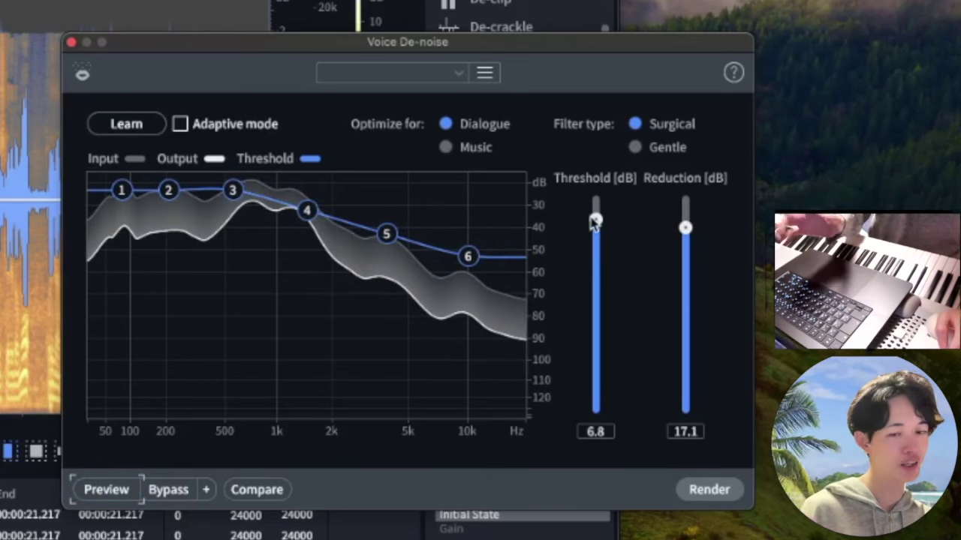
left_click_drag(595, 219, 594, 358)
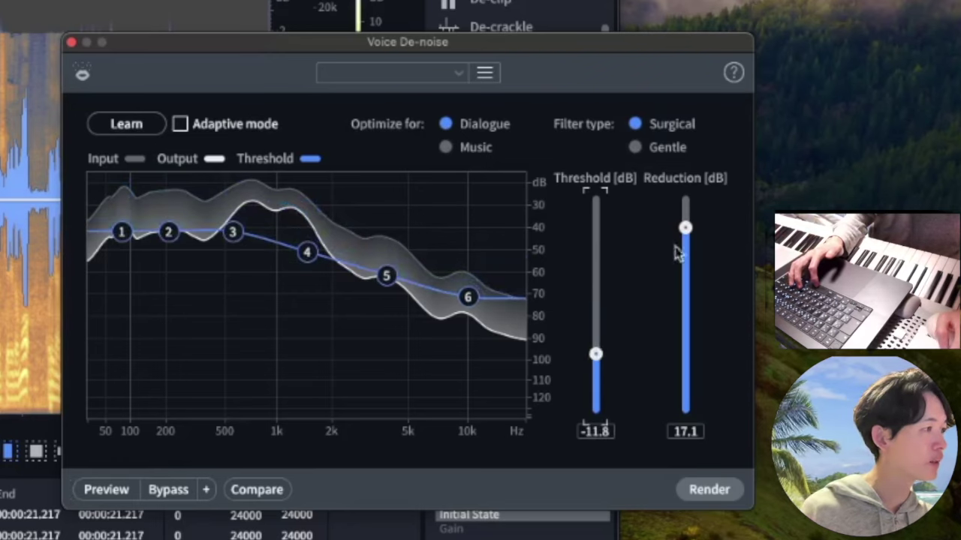
left_click_drag(689, 237, 688, 366)
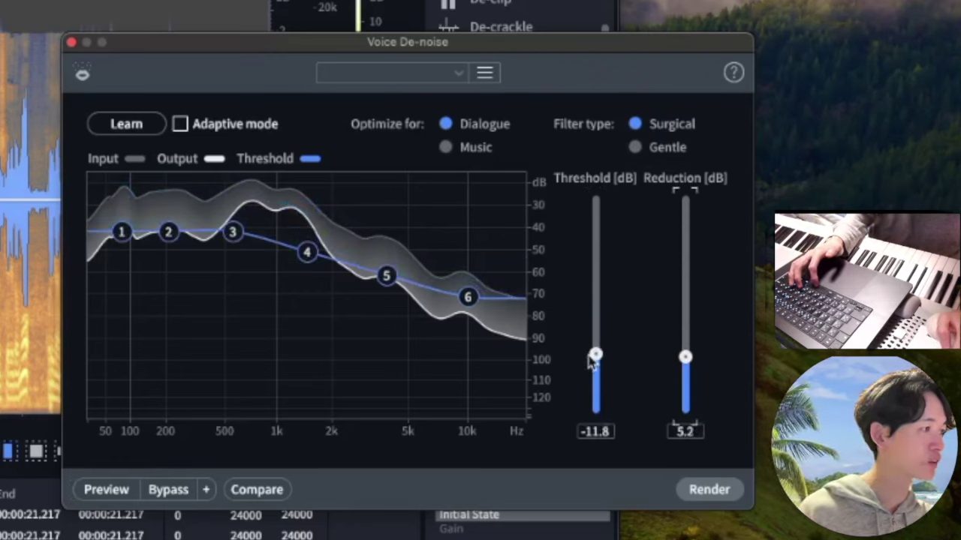
left_click_drag(591, 358, 592, 343)
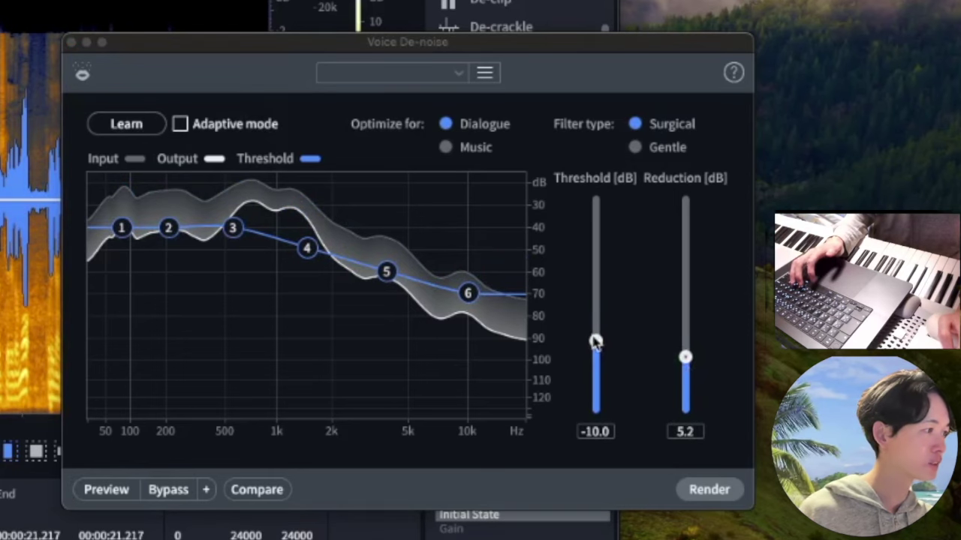
Set the Voice De-noise Threshold to 7.7 dB and the Reduction to 19.3 dB
left_click_drag(596, 341, 595, 219)
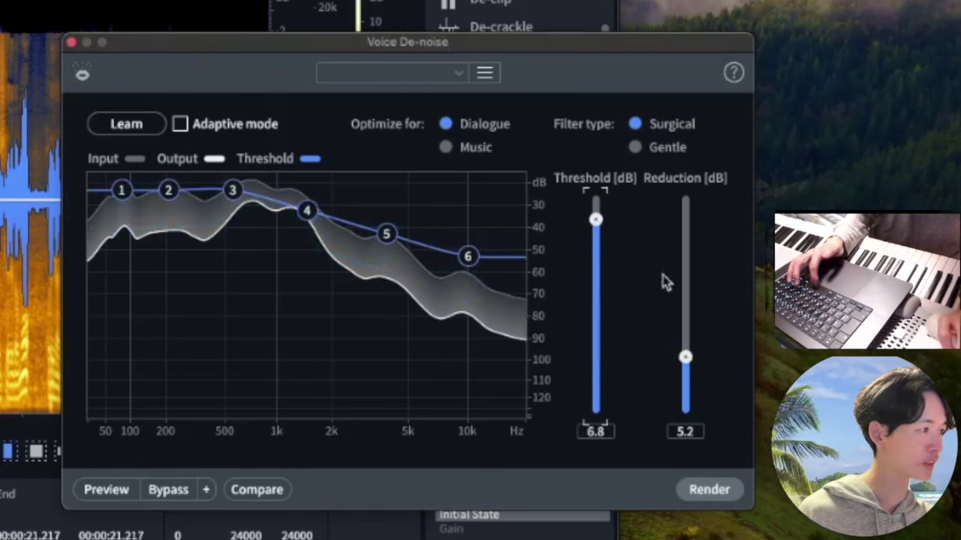
left_click_drag(686, 355, 675, 206)
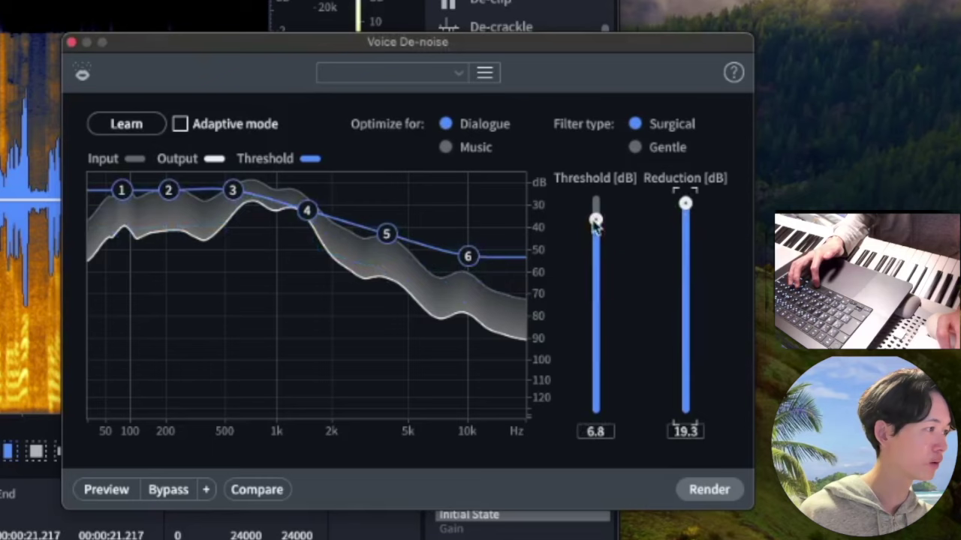
mouse_move(595, 221)
left_mouse_down()
mouse_move(595, 202)
mouse_move(596, 213)
left_mouse_up()
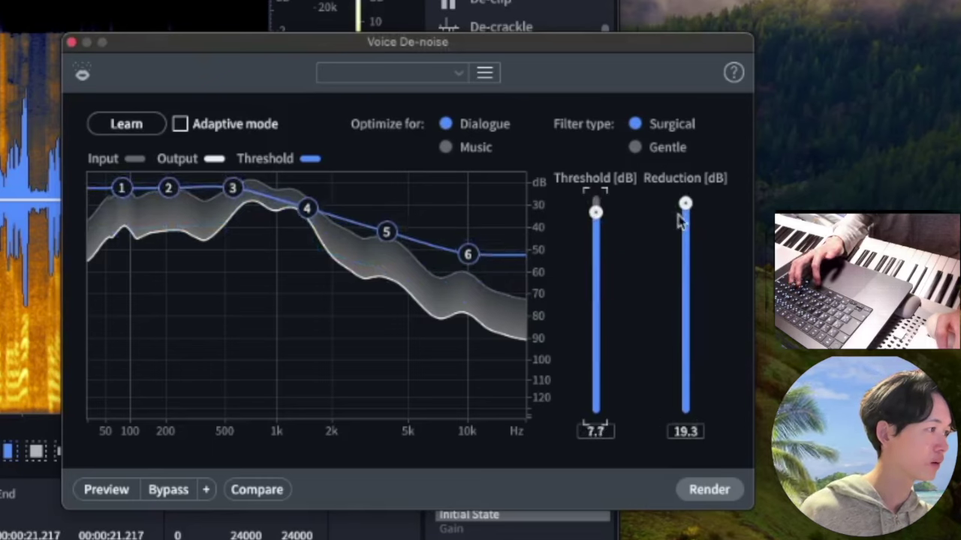
Preview the noise reduction while lowering the Voice De-noise Threshold to 0.4 dB and the Reduction to 14.3 dB
left_click_drag(685, 204, 683, 228)
left_click(106, 498)
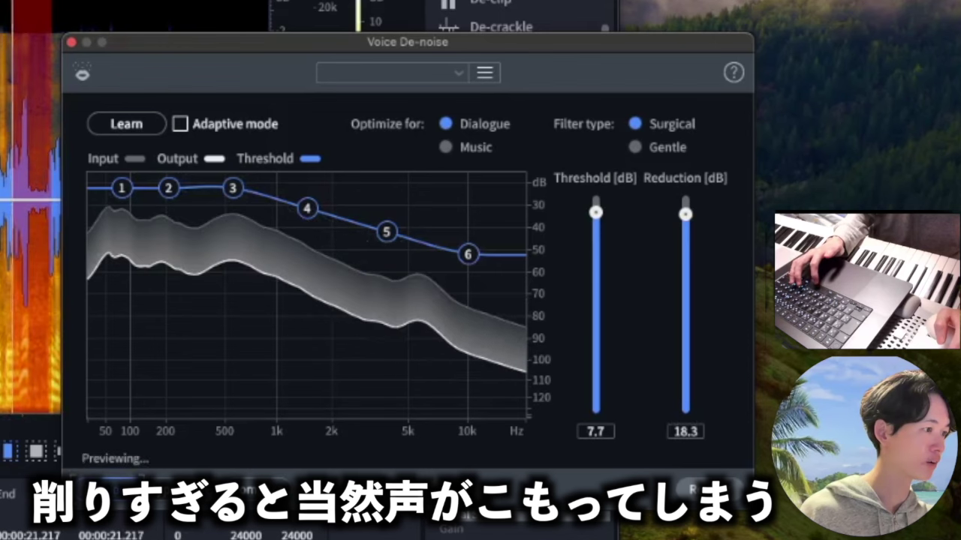
left_click_drag(596, 213, 596, 266)
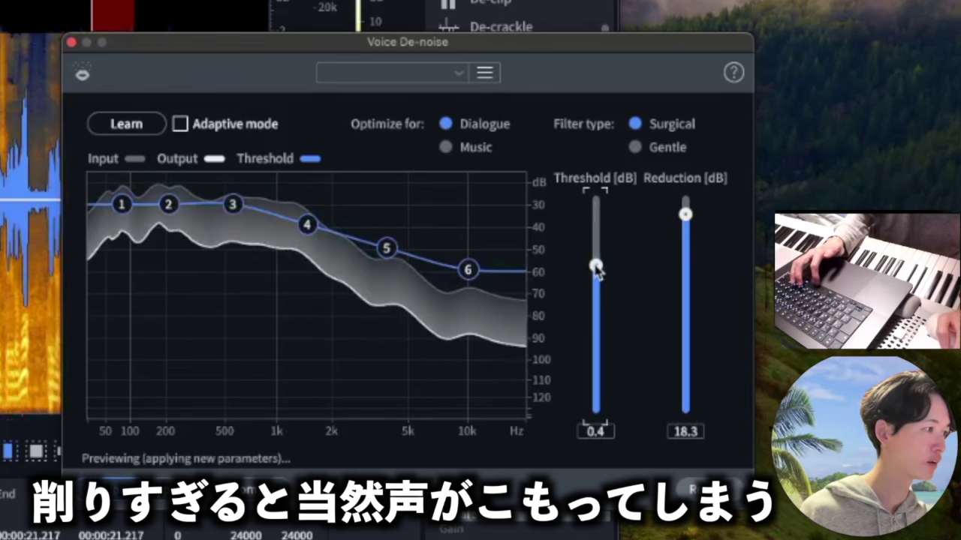
left_click_drag(685, 214, 685, 259)
Preview Voice De-noise in Adaptive mode with a Threshold of 4.1 dB and try optimizing for Music
left_click(192, 129)
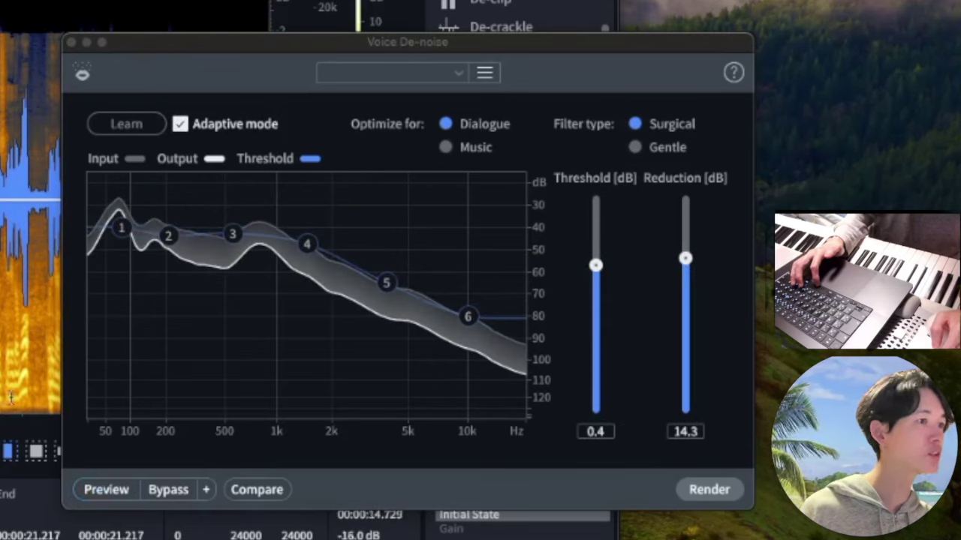
left_click(105, 494)
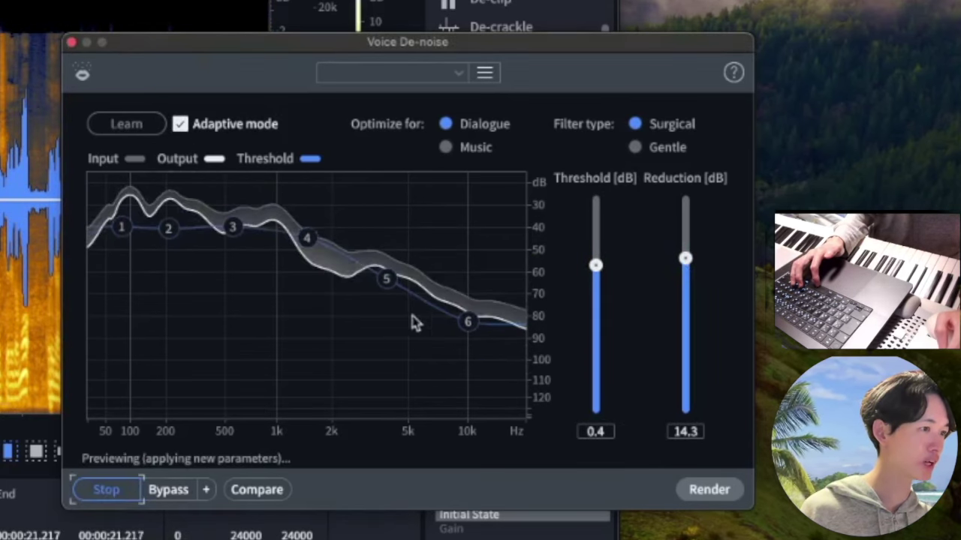
left_click_drag(596, 266, 596, 239)
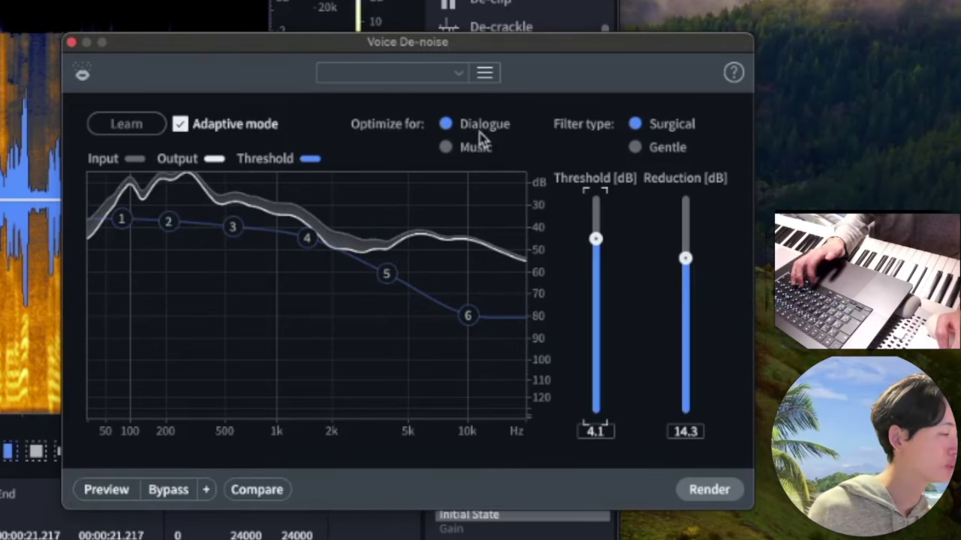
left_click(448, 148)
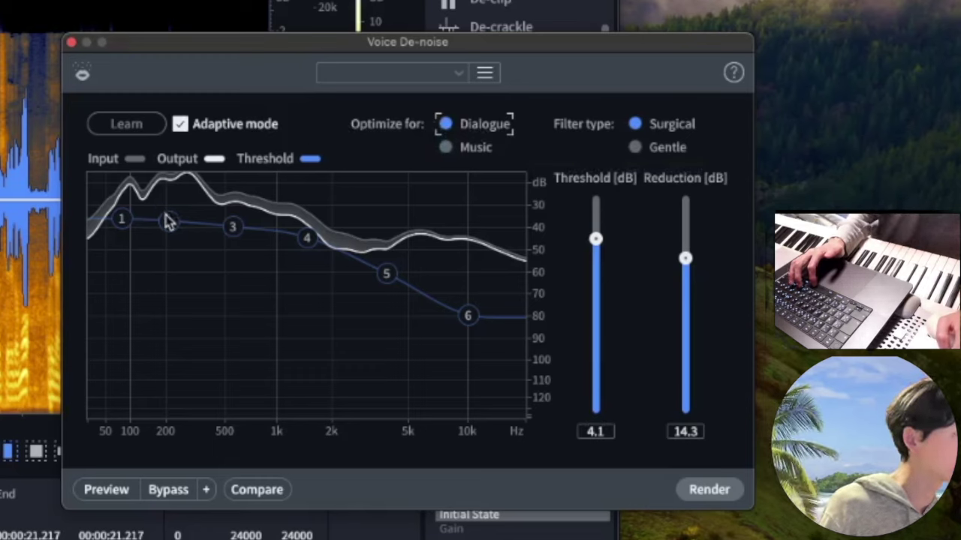
Turn off Adaptive mode and reshape the threshold curve by adjusting node 2 and lowering node 3 to -46.0 dB
left_click(179, 125)
mouse_move(158, 220)
left_mouse_down()
mouse_move(169, 302)
mouse_move(168, 217)
left_mouse_up()
mouse_move(233, 227)
left_mouse_down()
mouse_move(260, 253)
mouse_move(234, 240)
left_mouse_up()
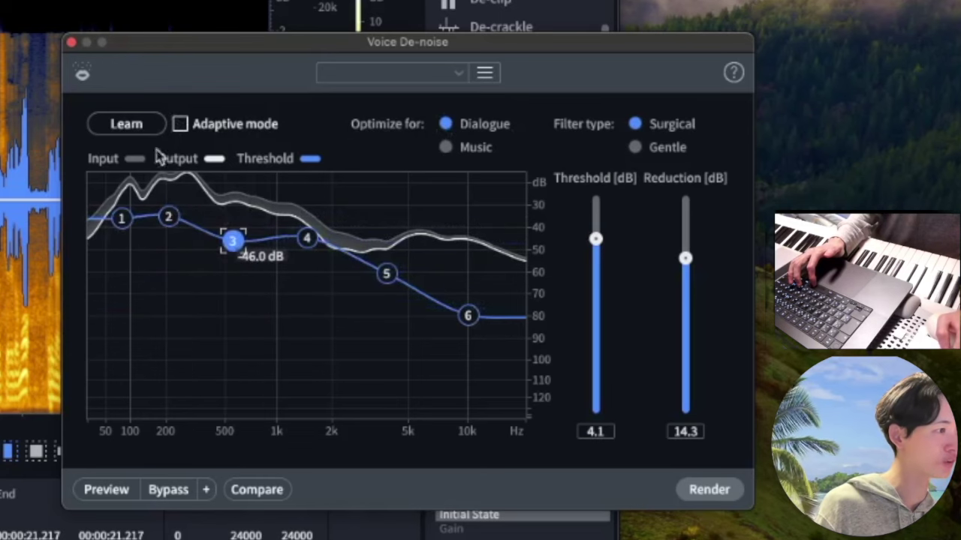
Relearn the noise profile from the recording and set the Threshold to 7.9 dB and the Reduction to 18.5 dB
left_click(124, 126)
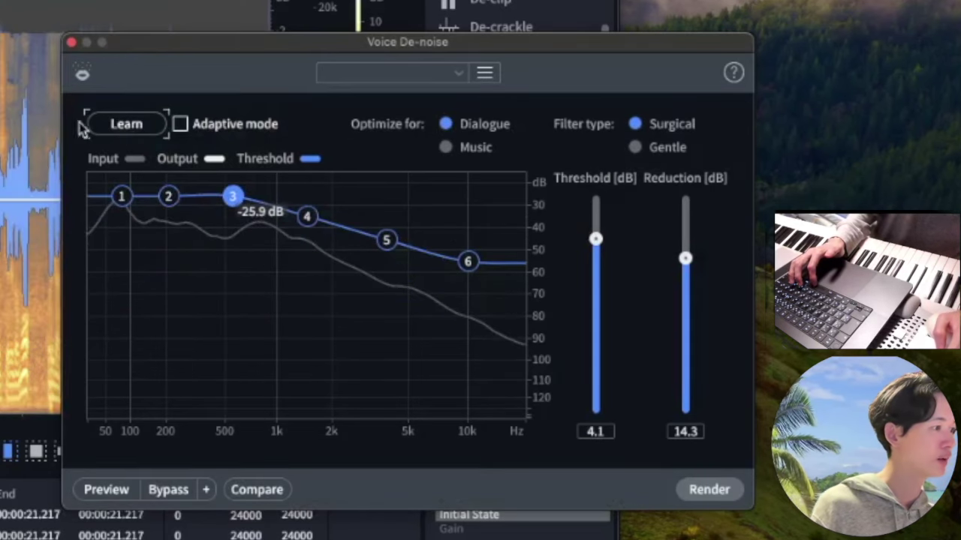
left_click(128, 127)
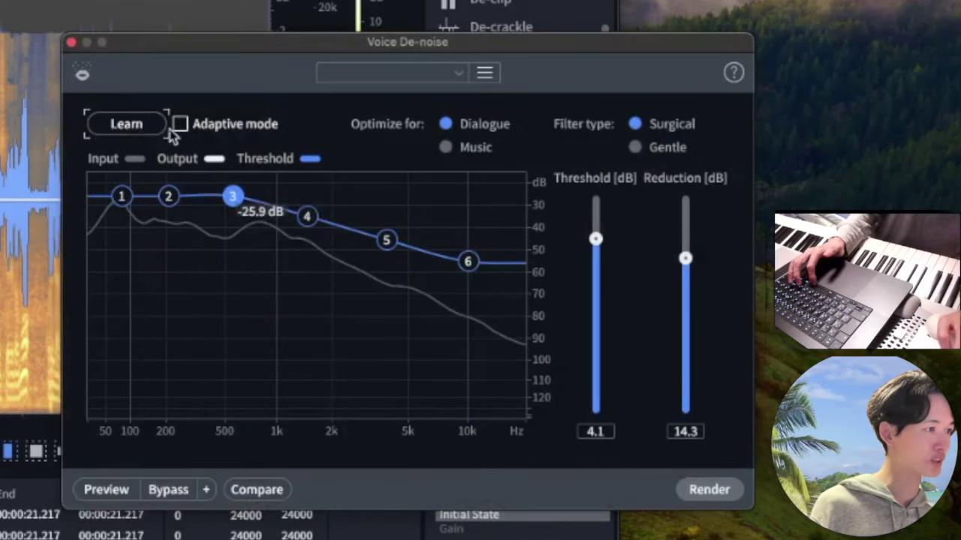
left_click_drag(589, 259, 595, 212)
left_click_drag(686, 259, 683, 239)
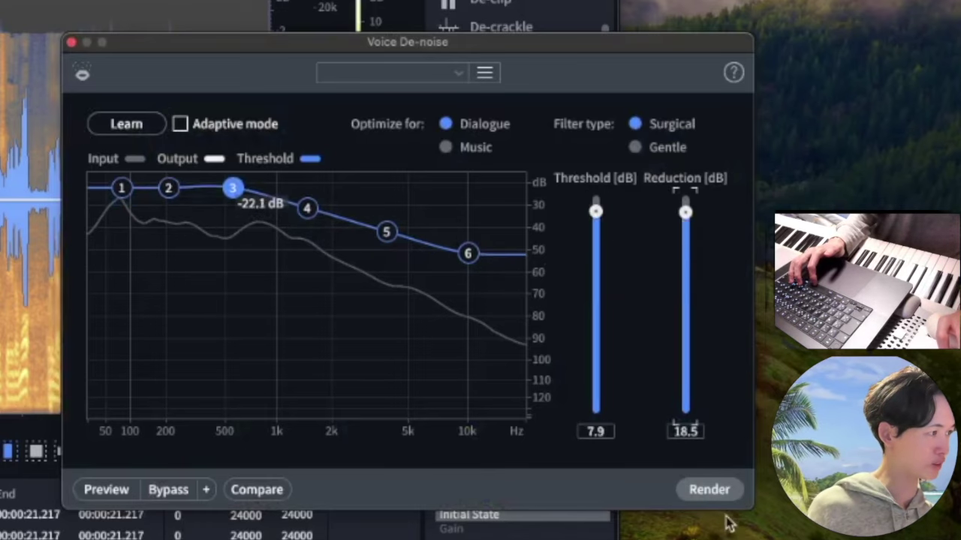
Render the Voice De-noise processing and play back the cleaned recording from about 2.7 seconds
left_click(709, 489)
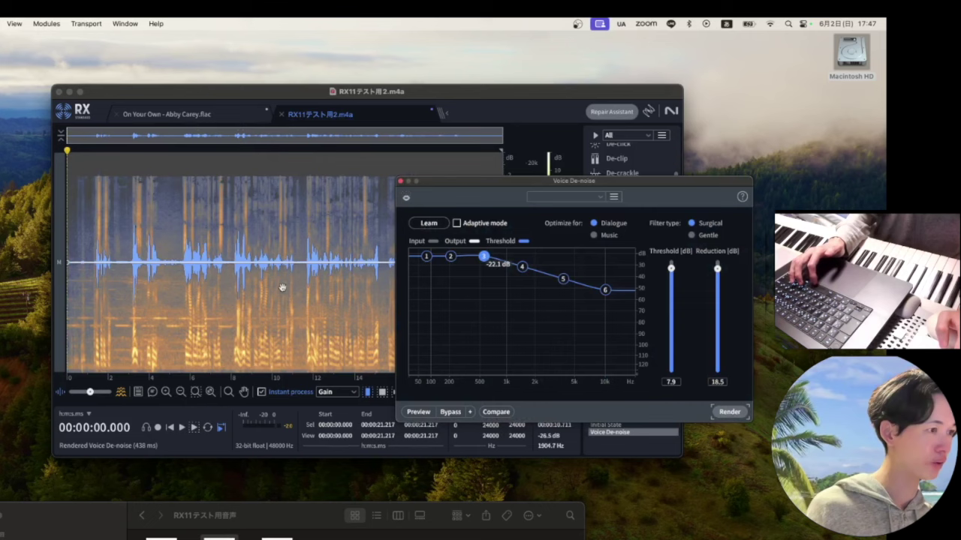
left_click(400, 182)
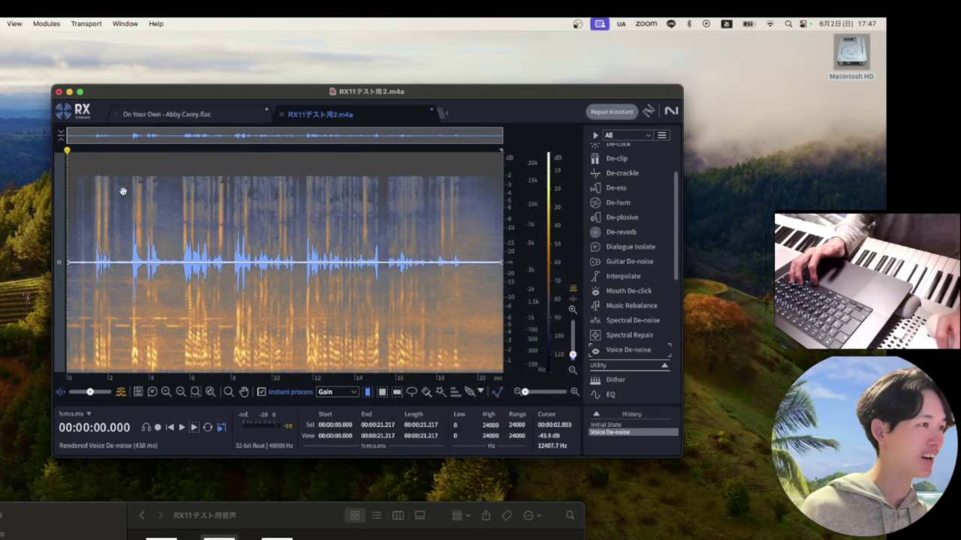
left_click(123, 188)
key("space")
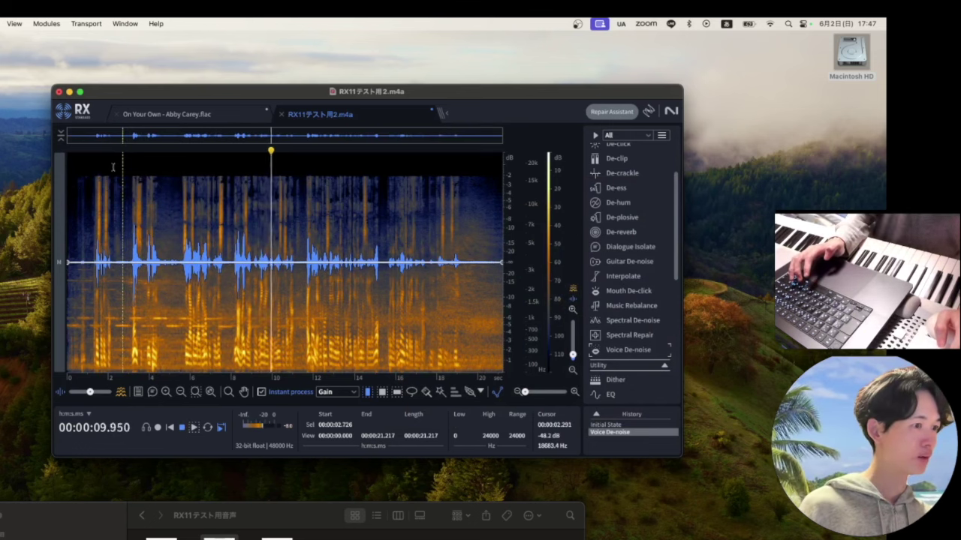
key("space")
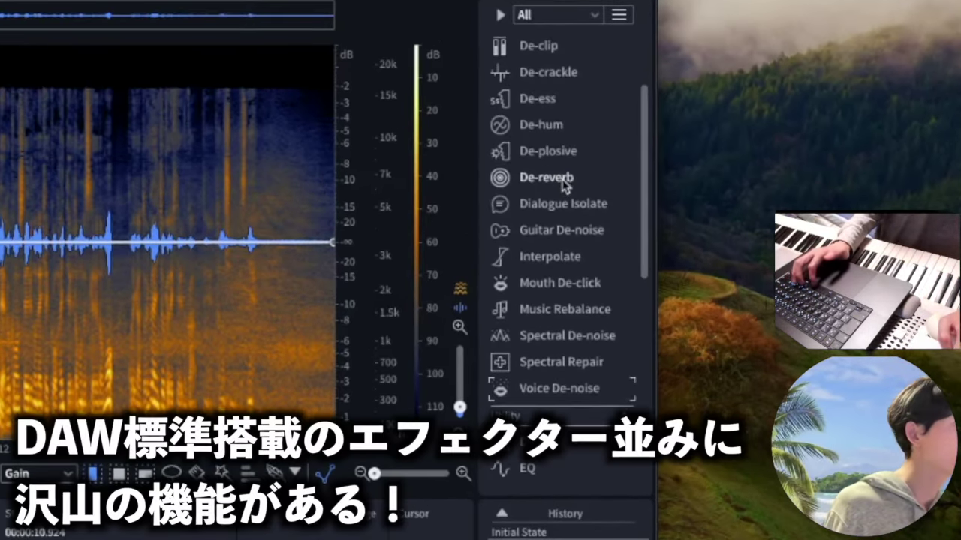
Browse the repair modules, open De-ess and De-crackle, and place their windows beside the main window
scroll(564, 187, "down", 1)
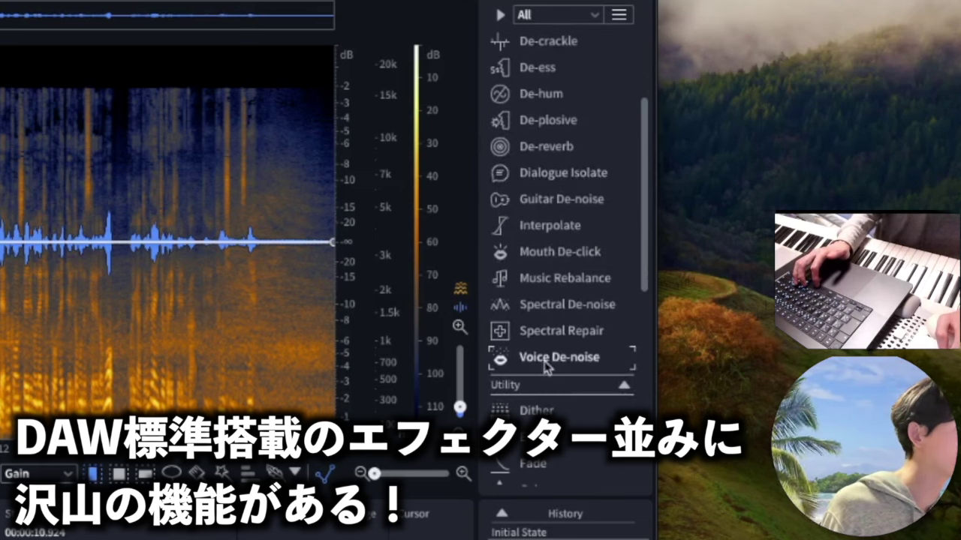
mouse_move(545, 366)
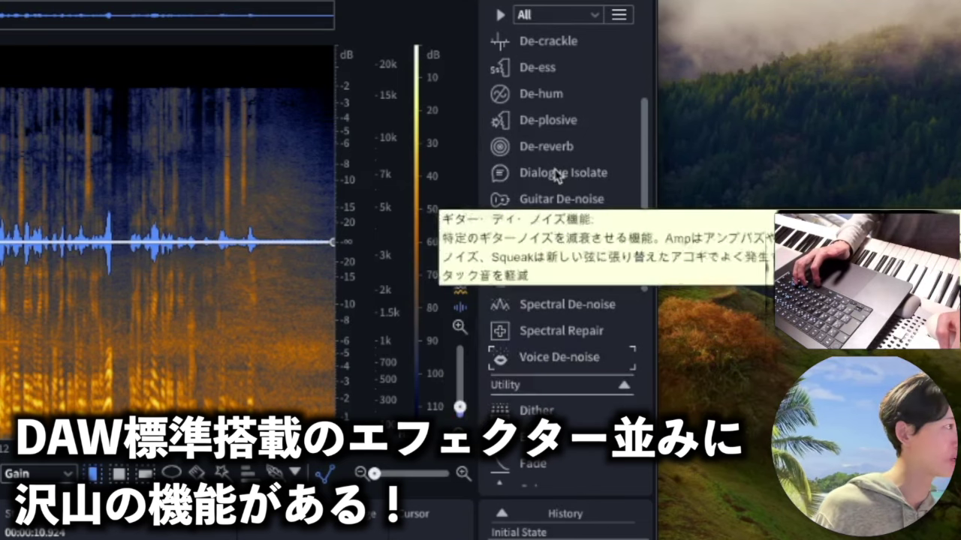
scroll(555, 176, "up", 1)
scroll(541, 116, "up", 1)
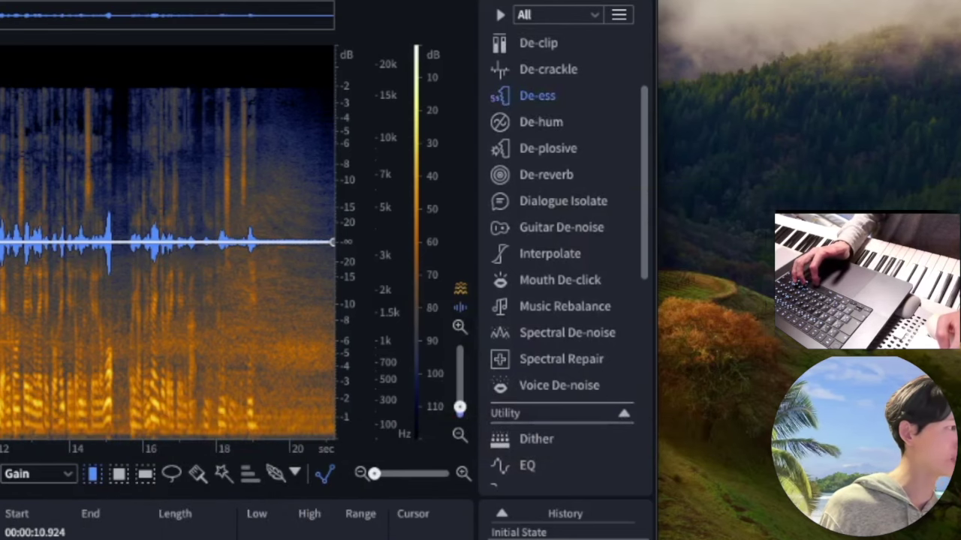
left_click(537, 95)
left_click_drag(150, 100, 586, 144)
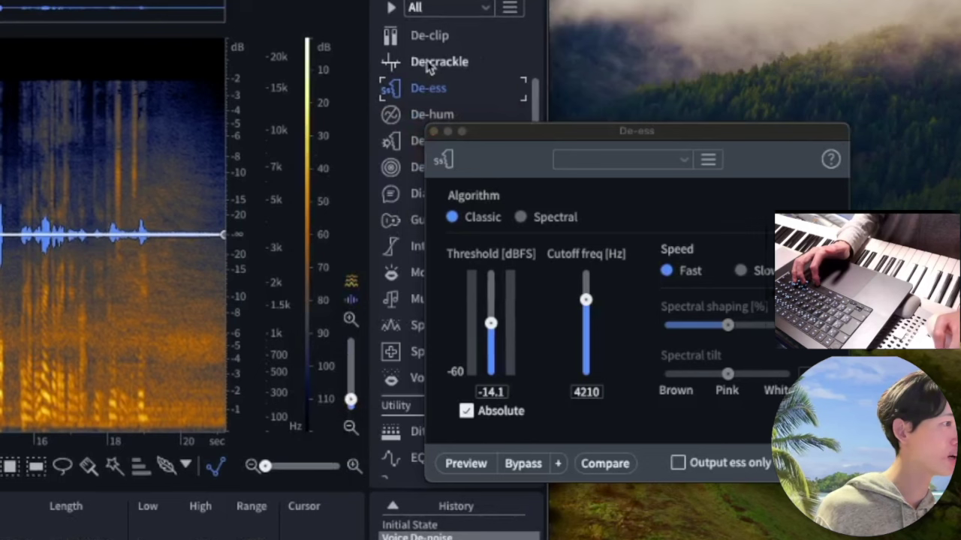
left_click(548, 69)
left_click_drag(308, 13, 924, 159)
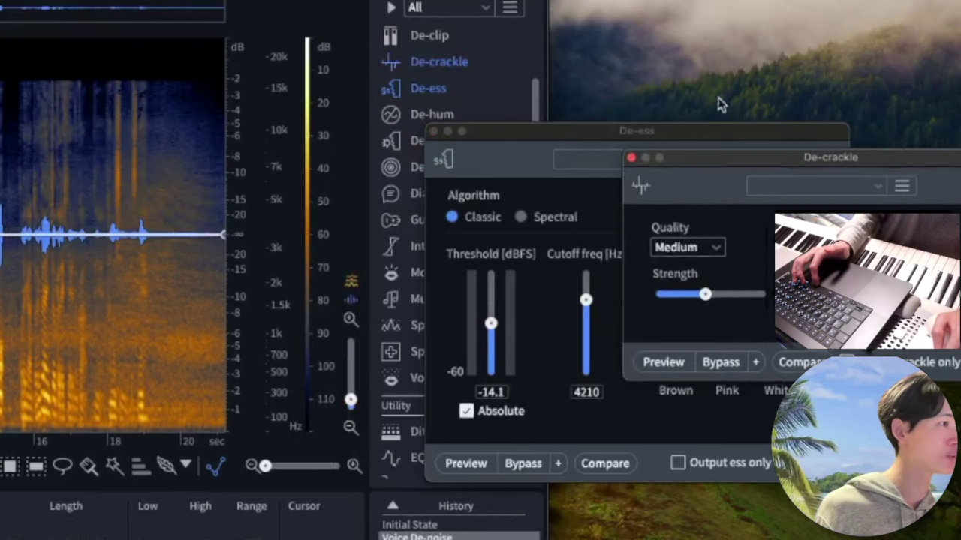
Open the Guitar De-noise module and move the De-ess window clear of the module list
left_click(709, 73)
scroll(485, 248, "down", 2)
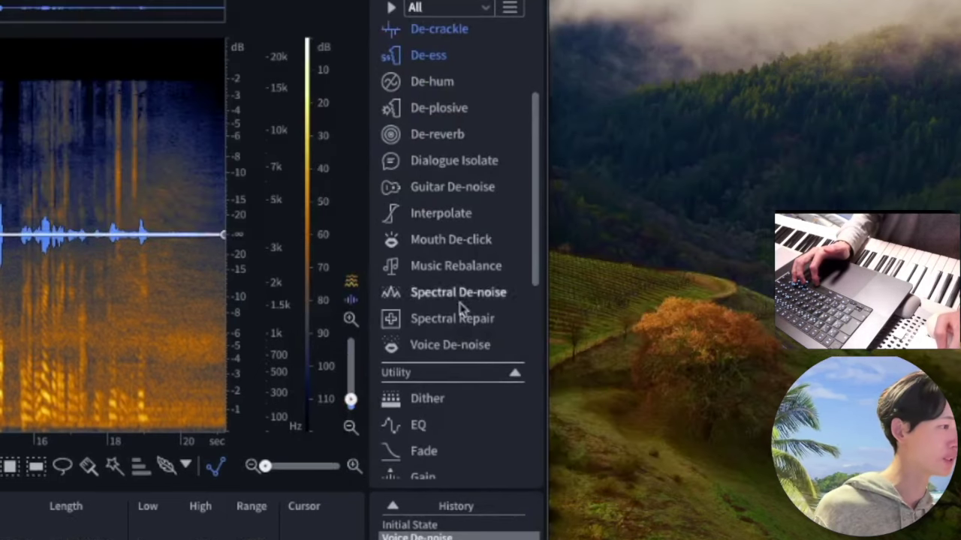
left_click(435, 194)
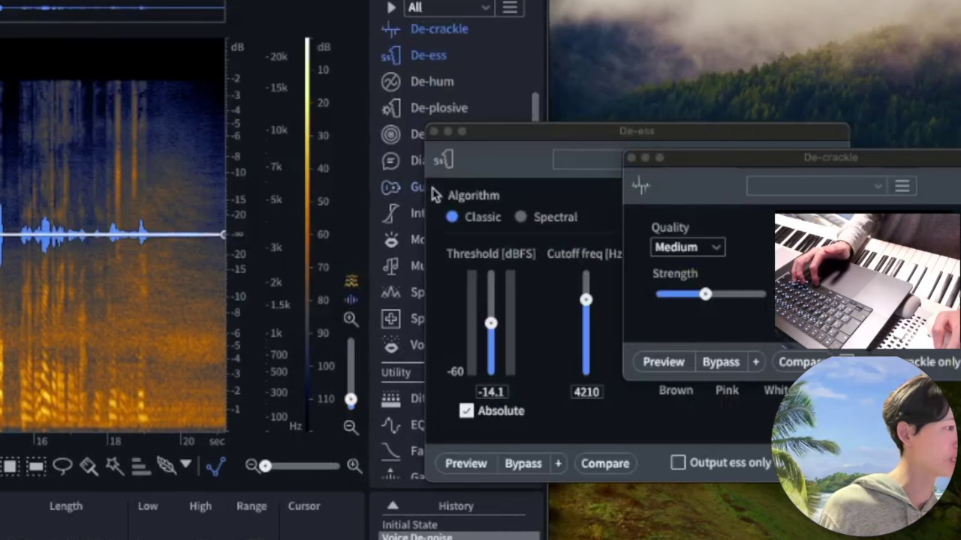
left_click_drag(529, 140, 759, 311)
scroll(459, 262, "down", 2)
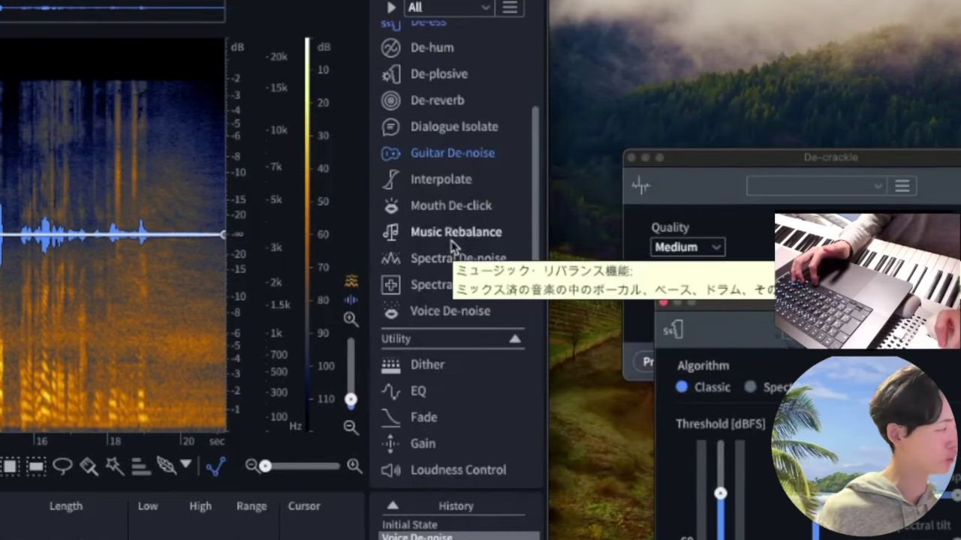
scroll(457, 274, "down", 1)
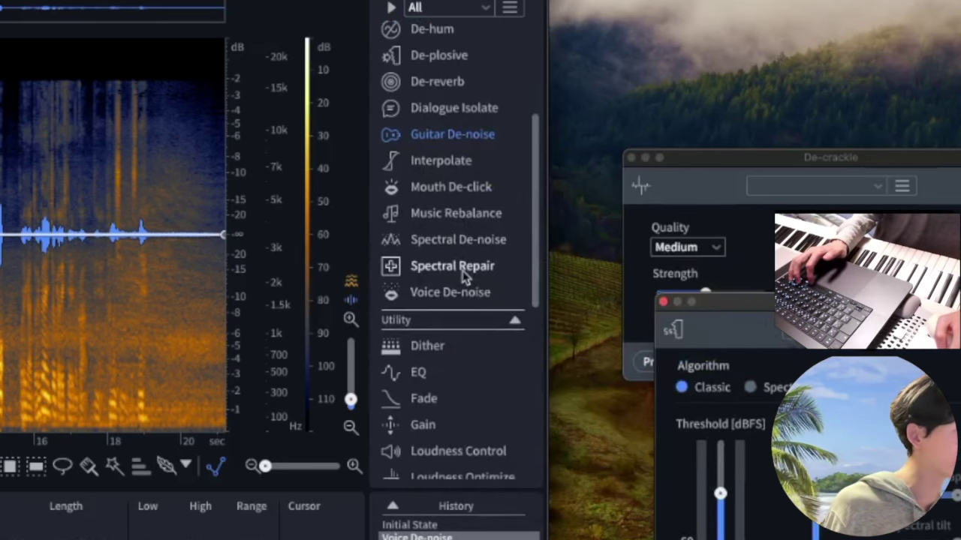
Inspect the Spectral Repair, EQ and Gain modules, and close Spectral Repair again
left_click(458, 268)
scroll(462, 218, "down", 5)
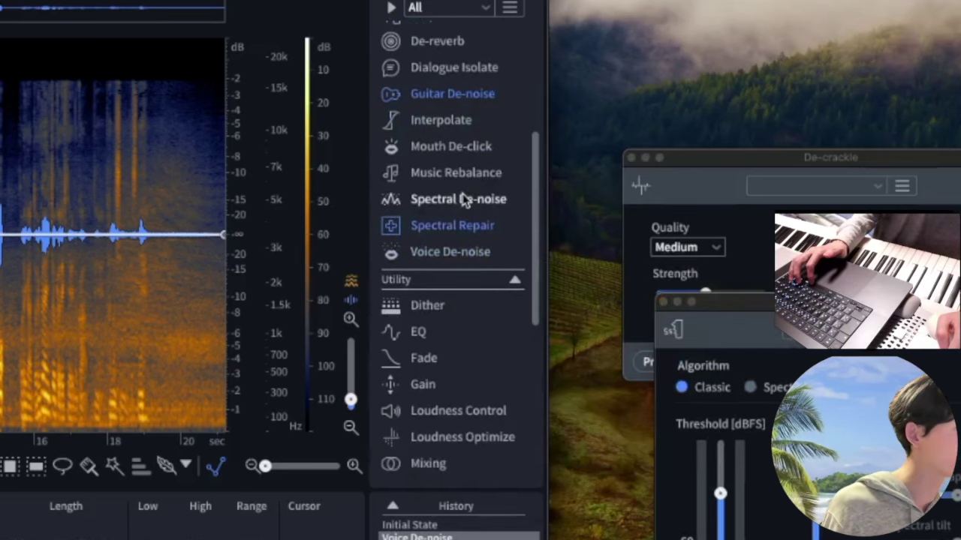
scroll(463, 200, "down", 3)
left_click(415, 218)
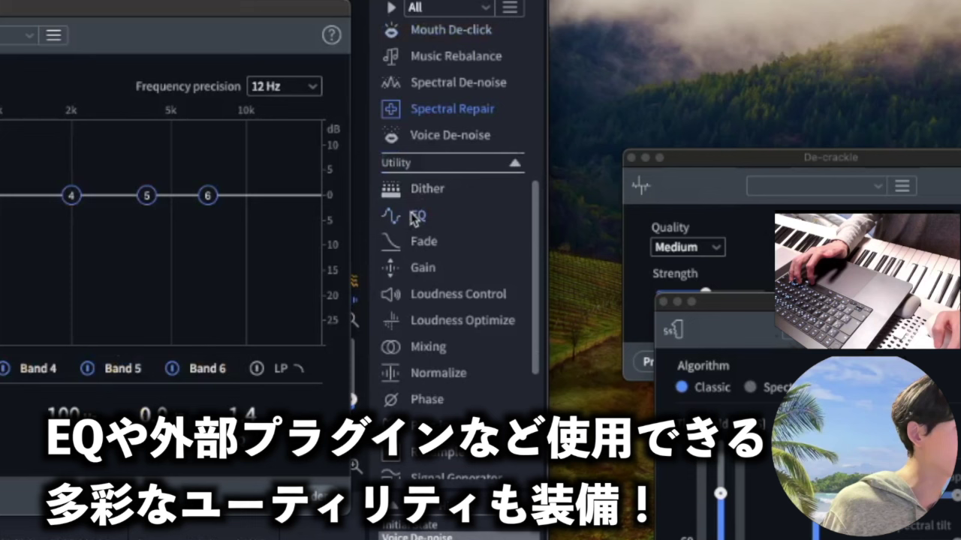
left_click(414, 216)
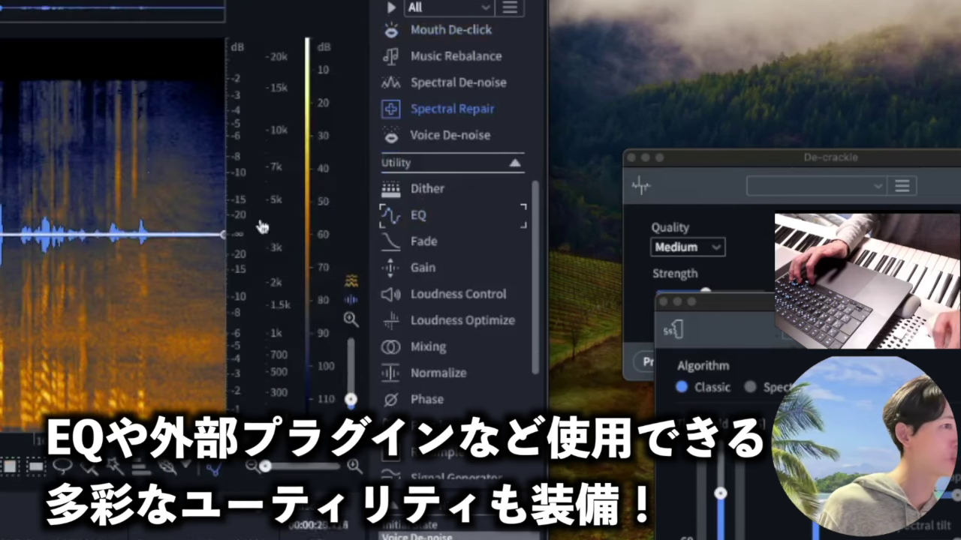
left_click(433, 268)
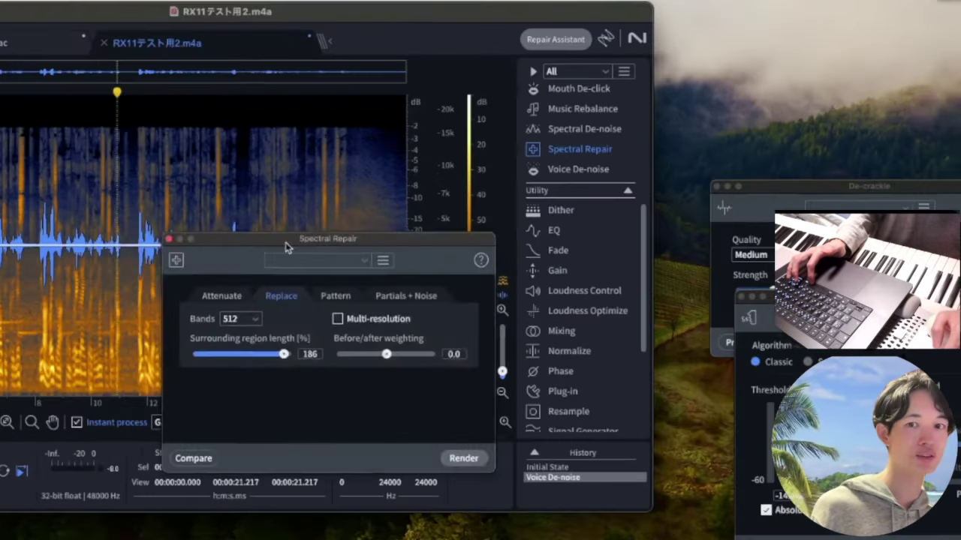
left_click_drag(461, 260, 794, 204)
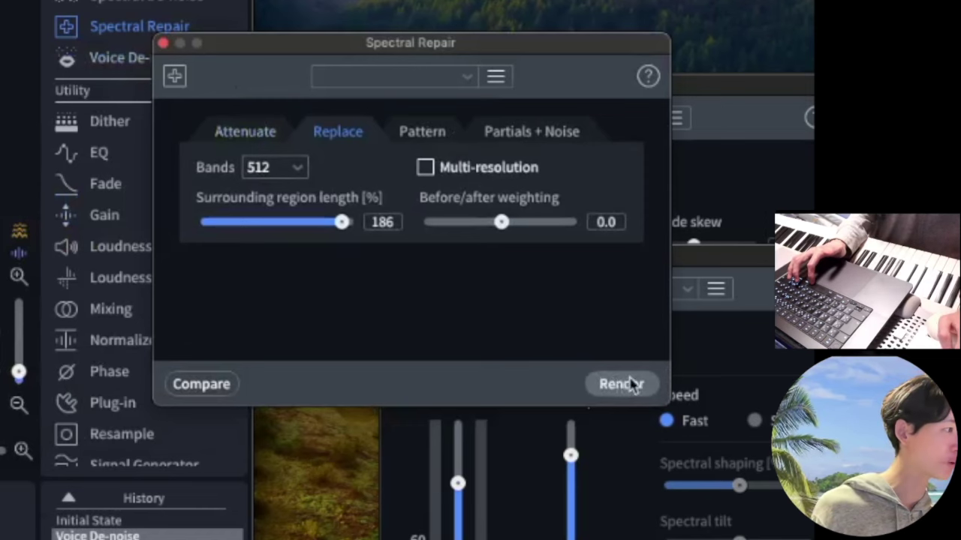
left_click(163, 43)
Open the Plug-in utility module, browse the available external plug-ins, and close the module
scroll(167, 258, "down", 3)
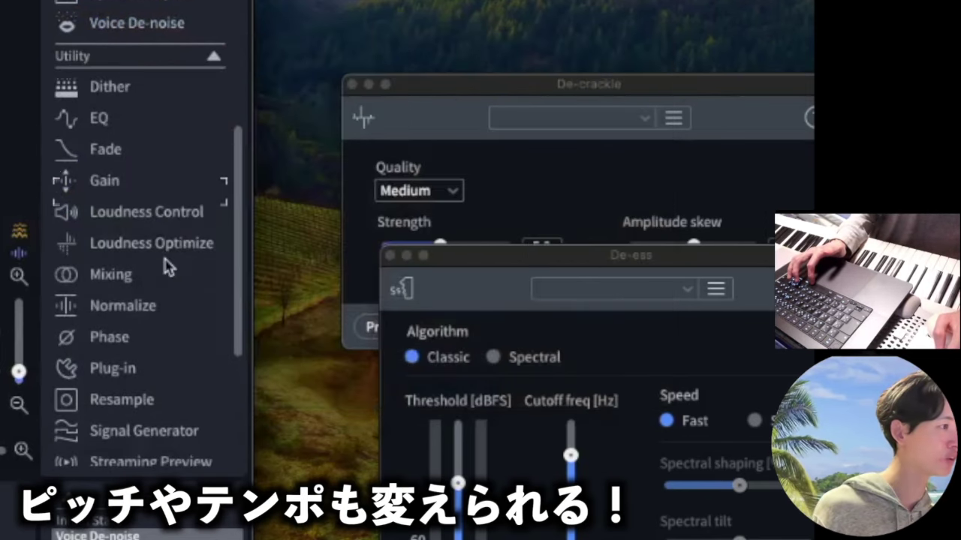
scroll(168, 267, "down", 5)
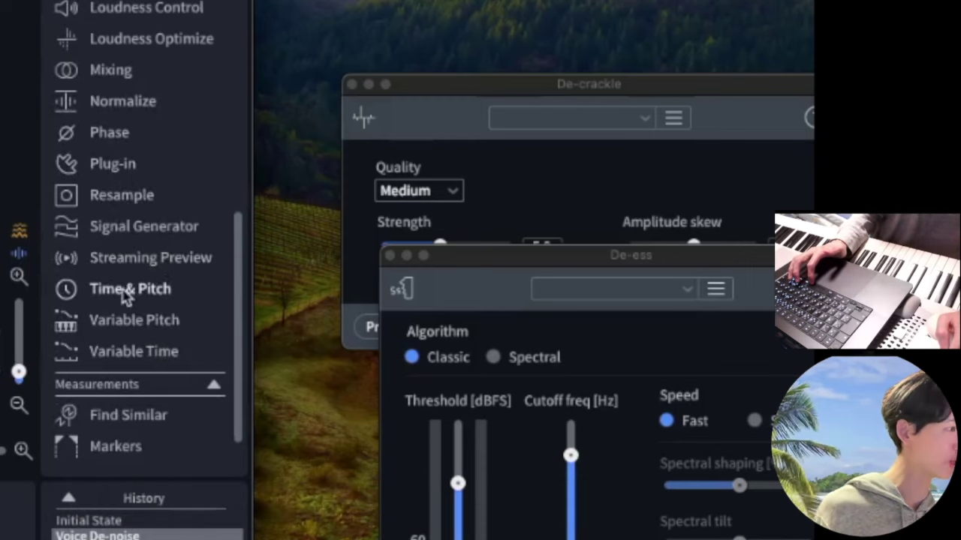
left_click(101, 171)
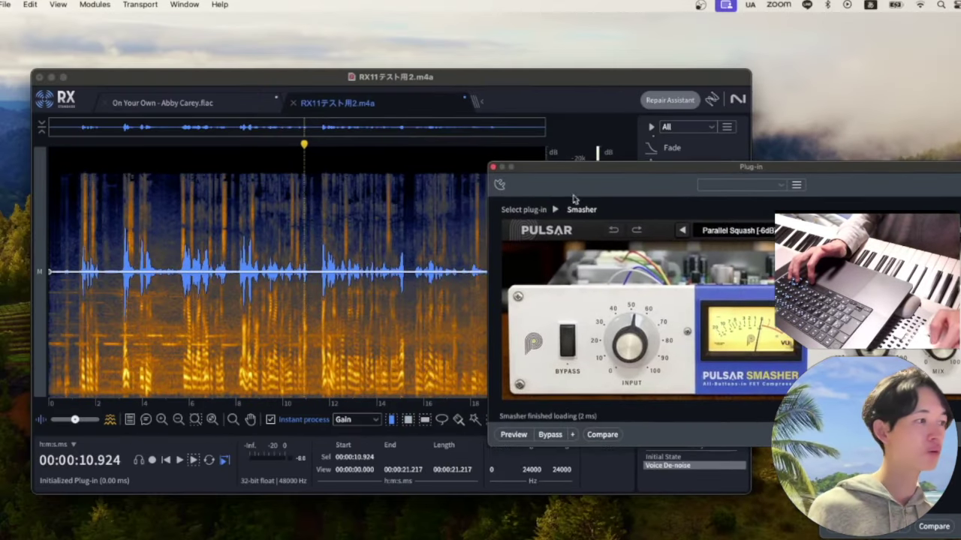
left_click(553, 210)
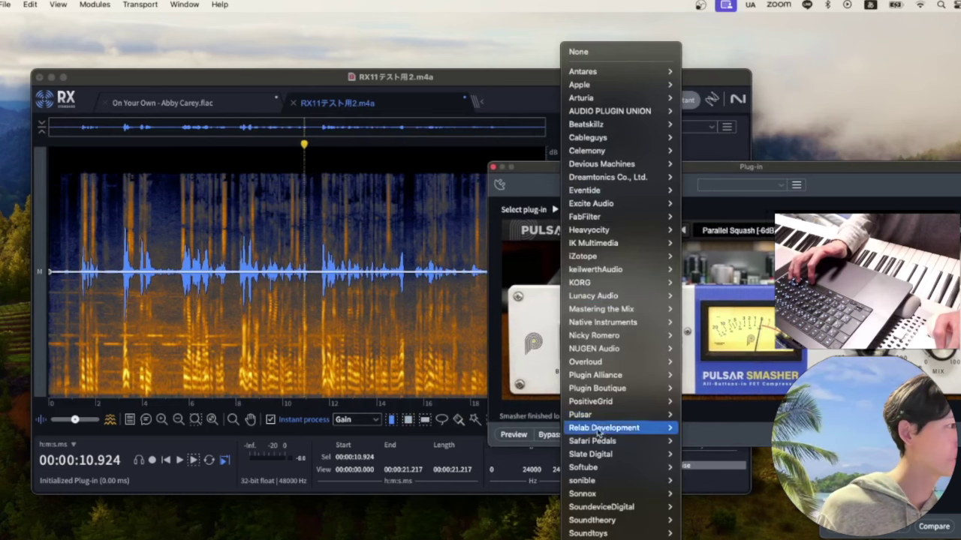
left_click(529, 268)
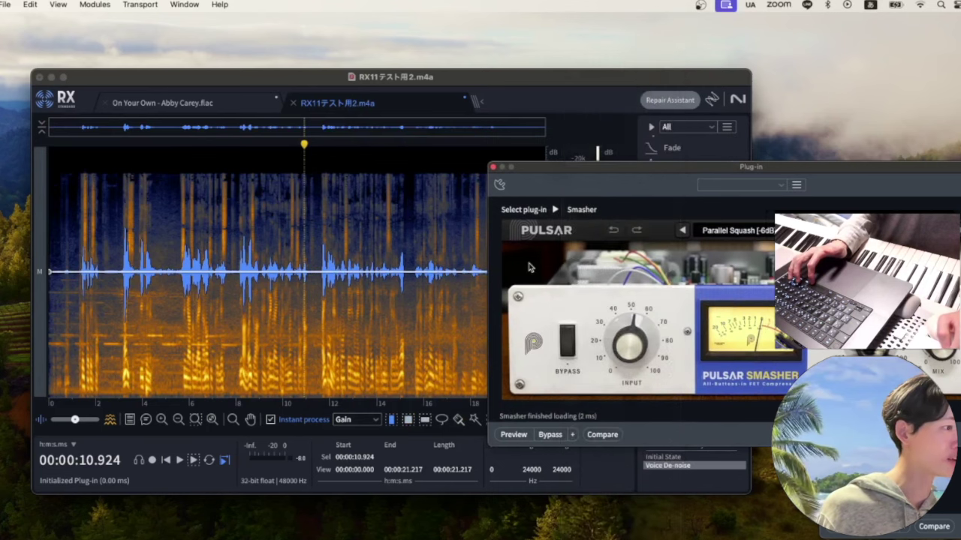
left_click(493, 166)
Open the Spectrum Analyzer from the measurement modules to view the recording's frequency spectrum
scroll(694, 291, "down", 2)
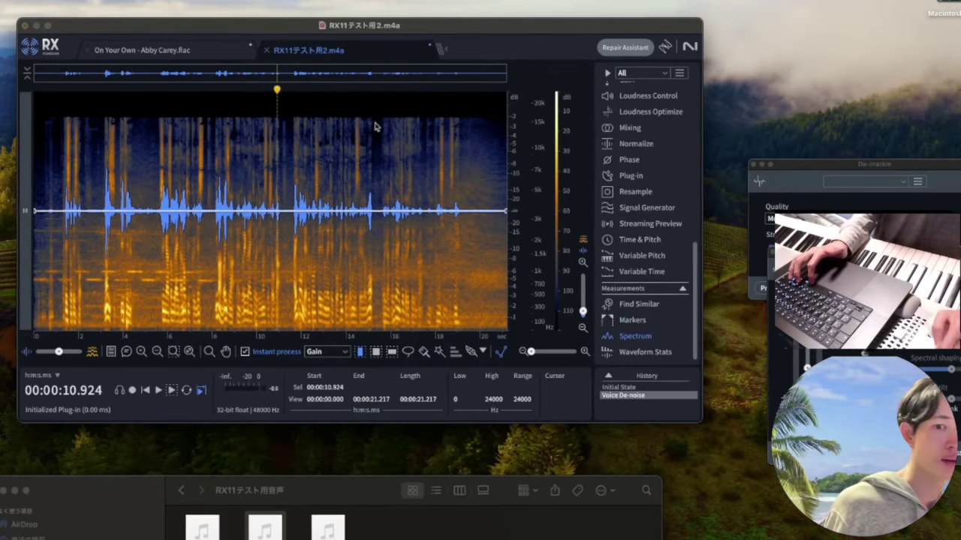
left_click(635, 336)
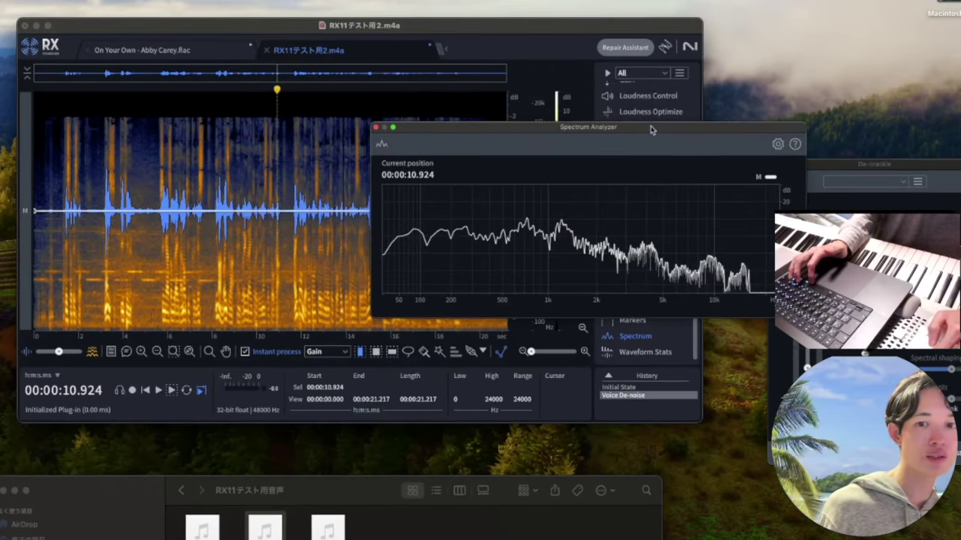
Play the recording from about 8.6 s to watch its live spectrum, stop playback, and close the Spectrum Analyzer
left_click(226, 91)
key("space")
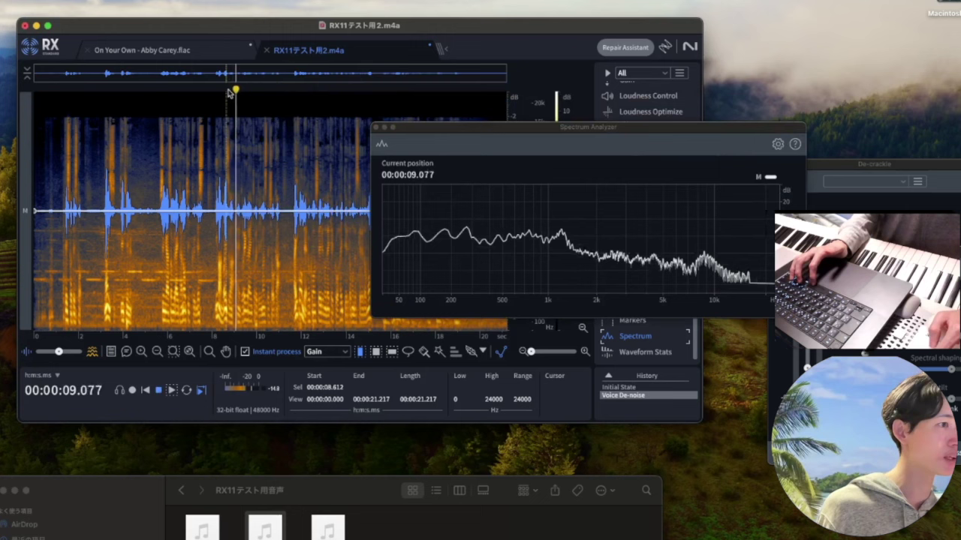
key("space")
left_click(377, 128)
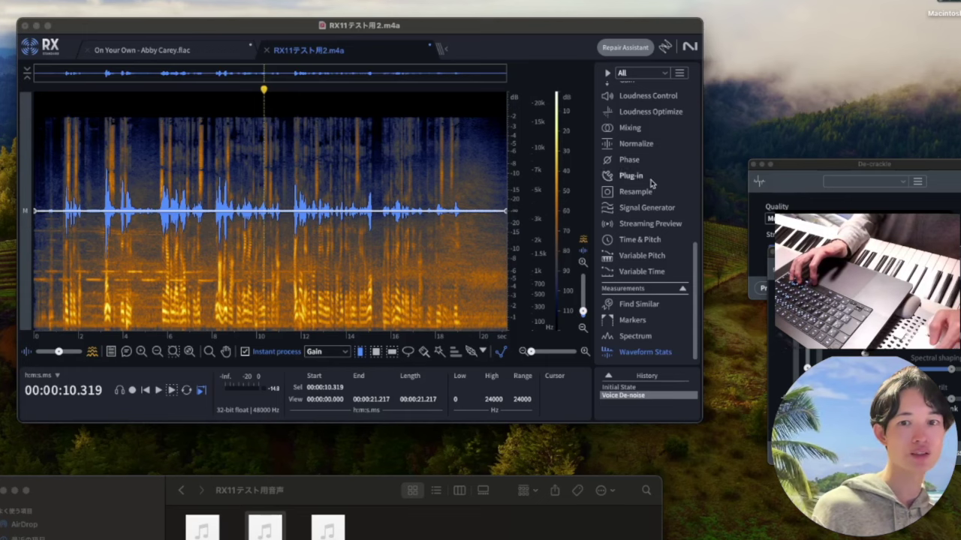
Build a Module Chain of De-reverb, Dither and De-hum, in that order, and close the Module Chain window
scroll(652, 183, "up", 10)
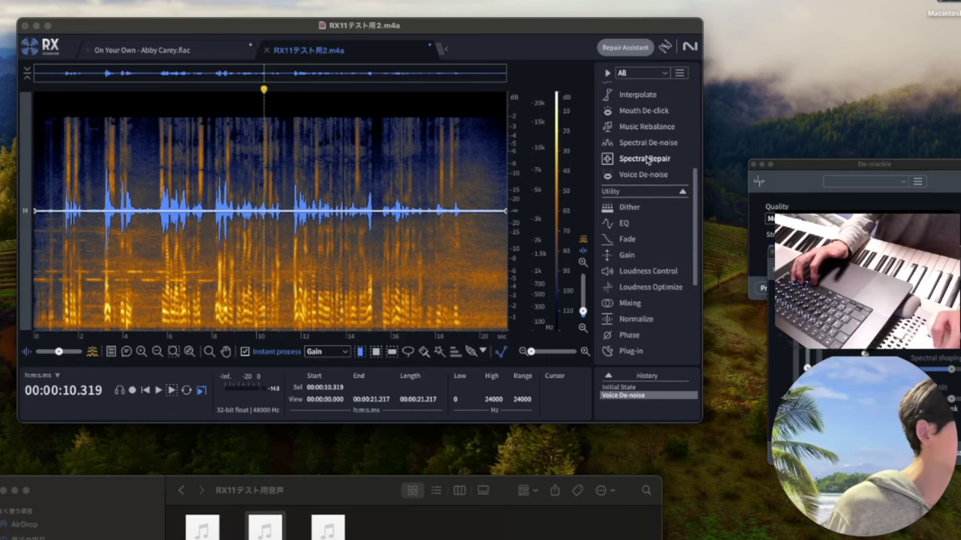
scroll(647, 160, "up", 8)
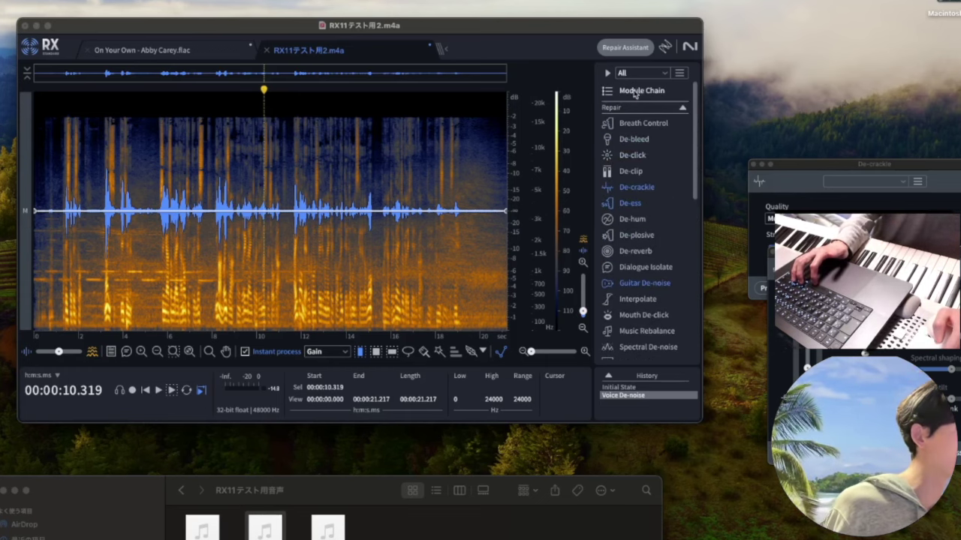
left_click(635, 92)
left_click(0, 252)
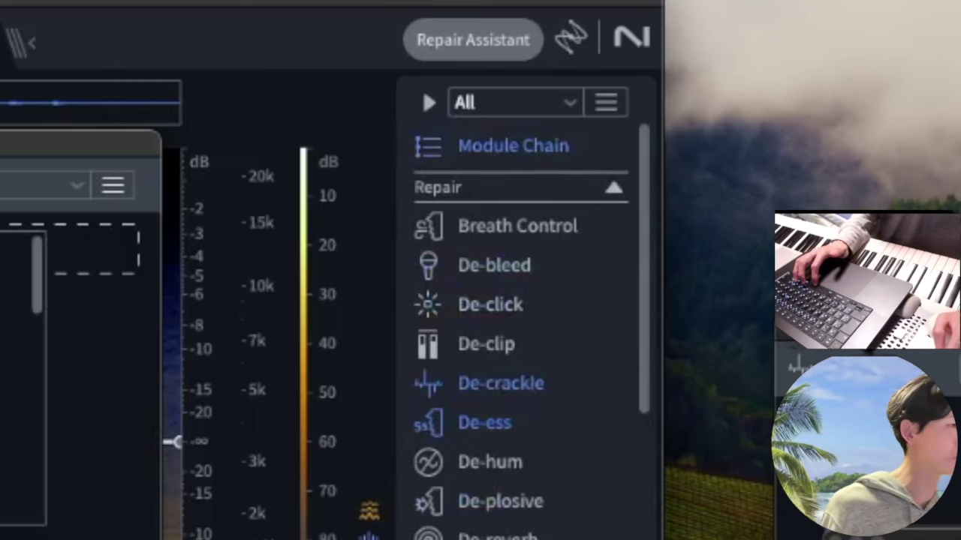
scroll(0, 371, "down", 3)
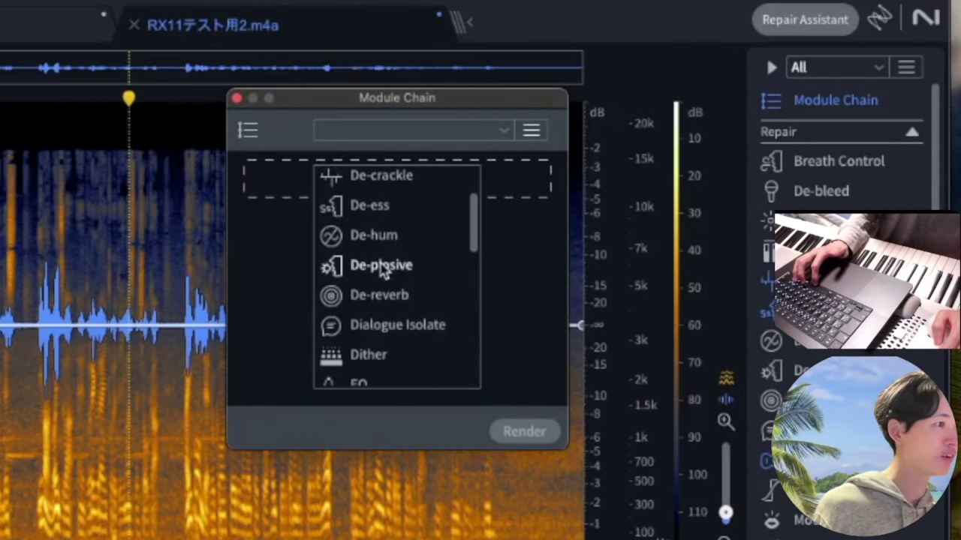
left_click(372, 295)
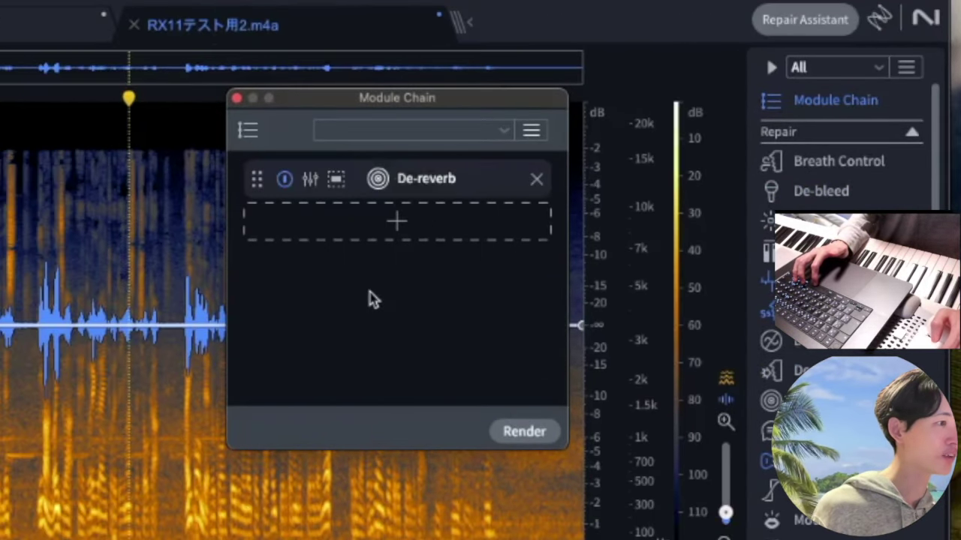
left_click(427, 221)
left_click(398, 362)
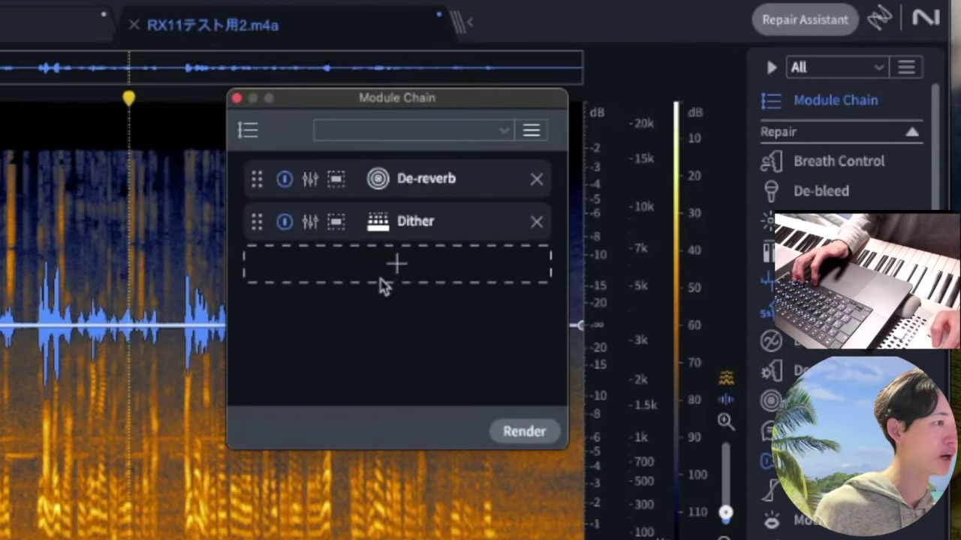
left_click(403, 274)
left_click(373, 237)
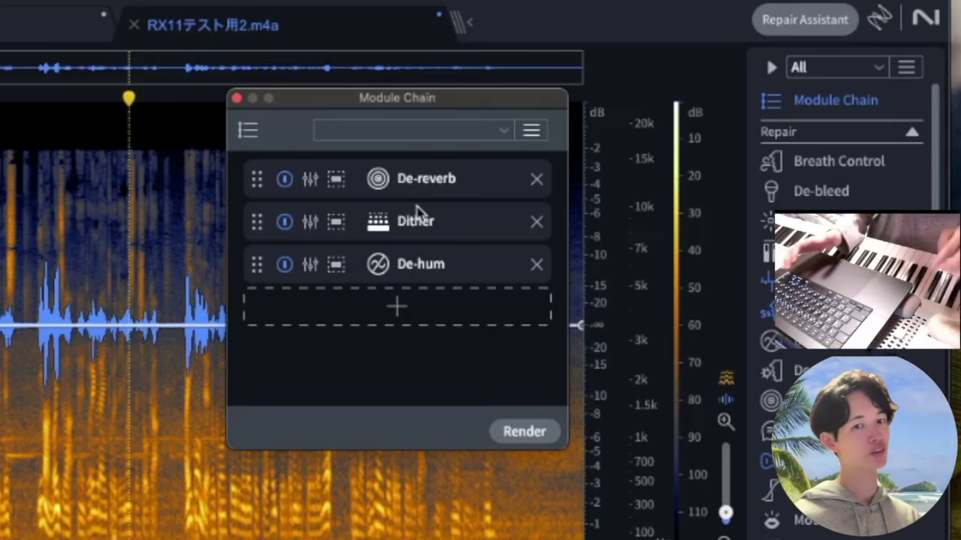
left_click(238, 98)
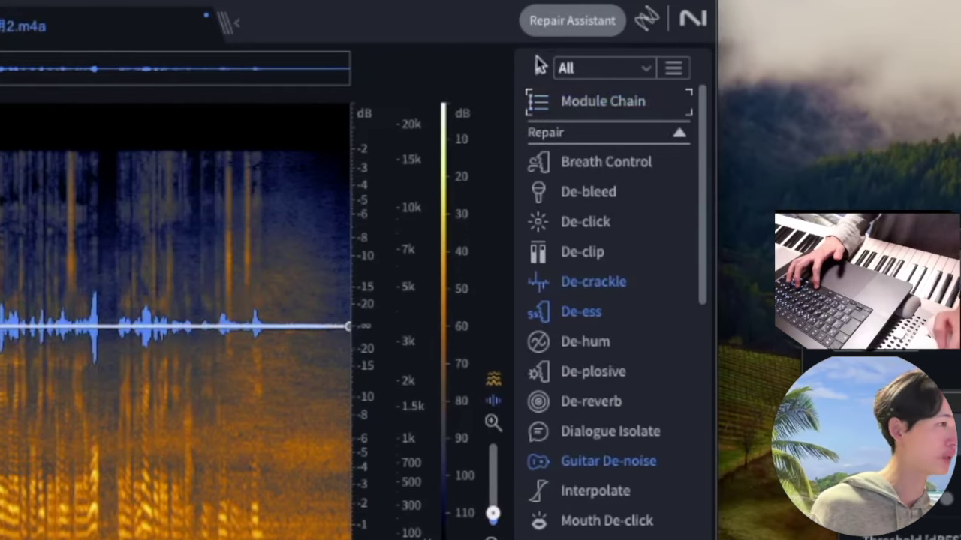
Examine the category filters available for the module list and keep All selected
left_click(771, 67)
left_click(678, 68)
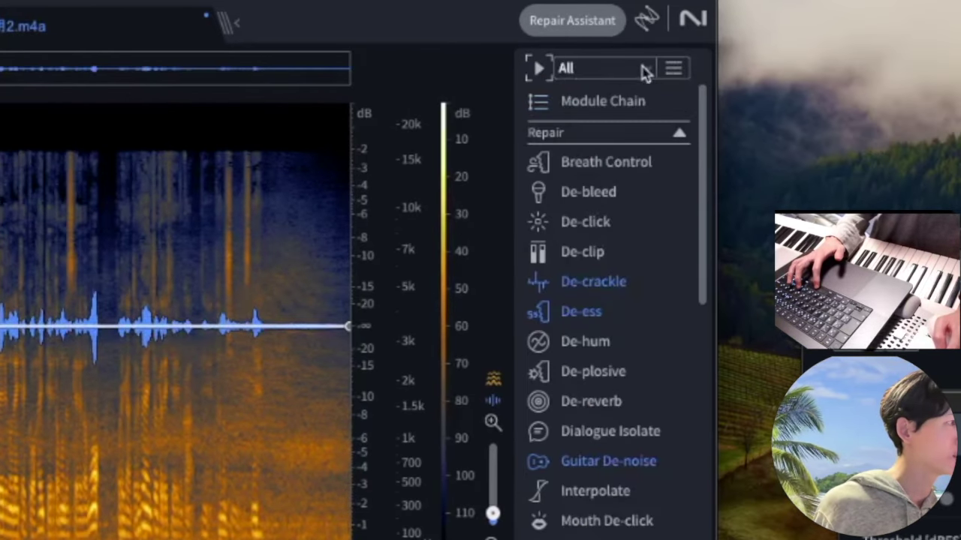
left_click(644, 72)
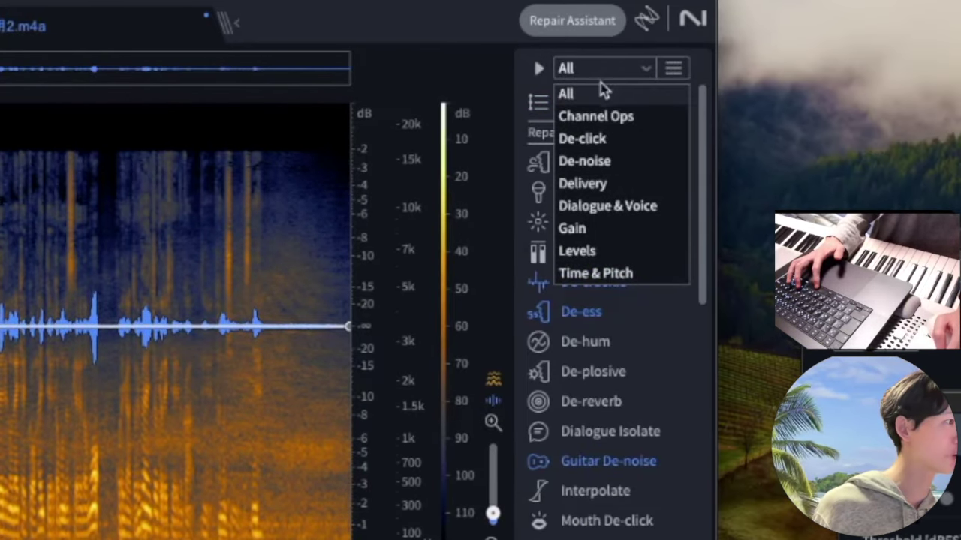
left_click(607, 95)
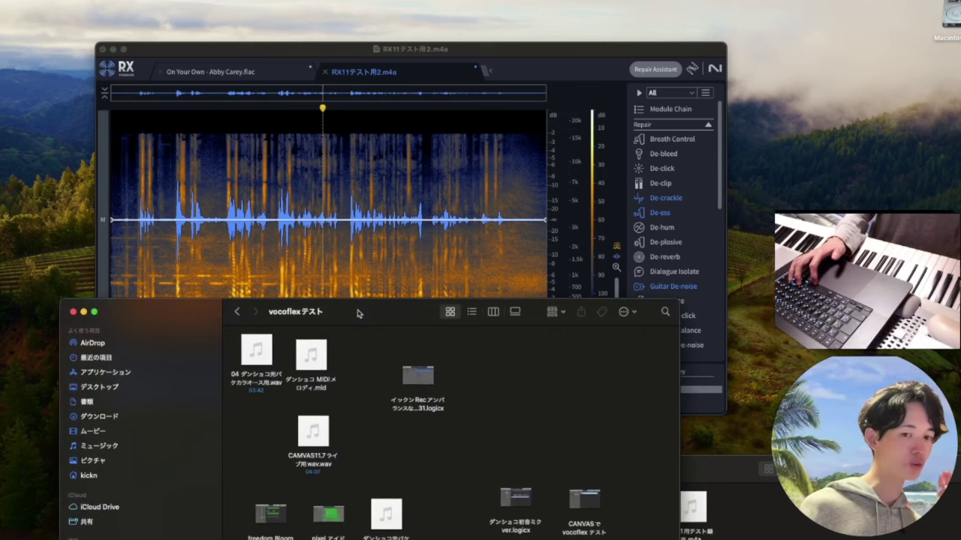
Load ダンショコ完パケ プレス用.wav from the vocoflexテスト folder into RX after moving the Finder window clear of the editor
left_click_drag(403, 313, 259, 238)
left_click_drag(260, 245, 261, 247)
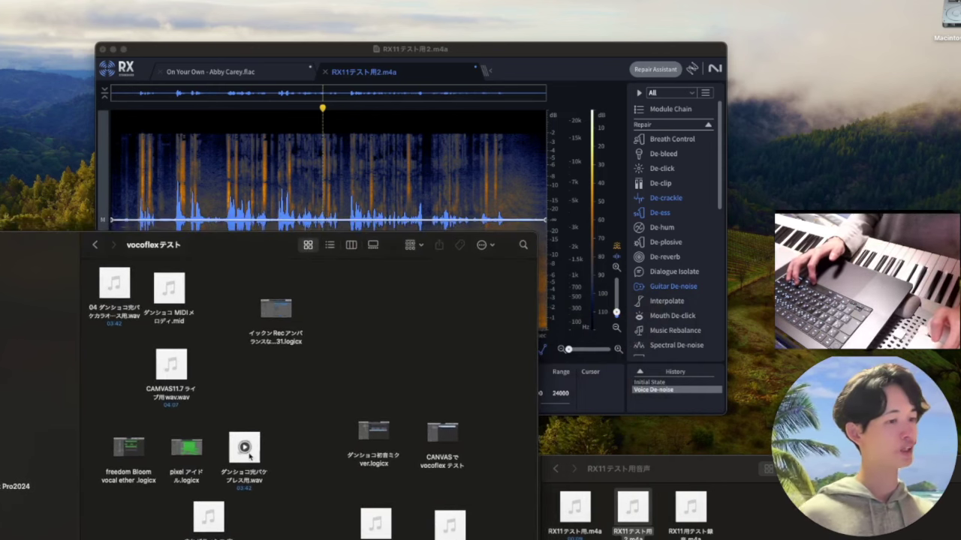
left_click_drag(250, 456, 512, 71)
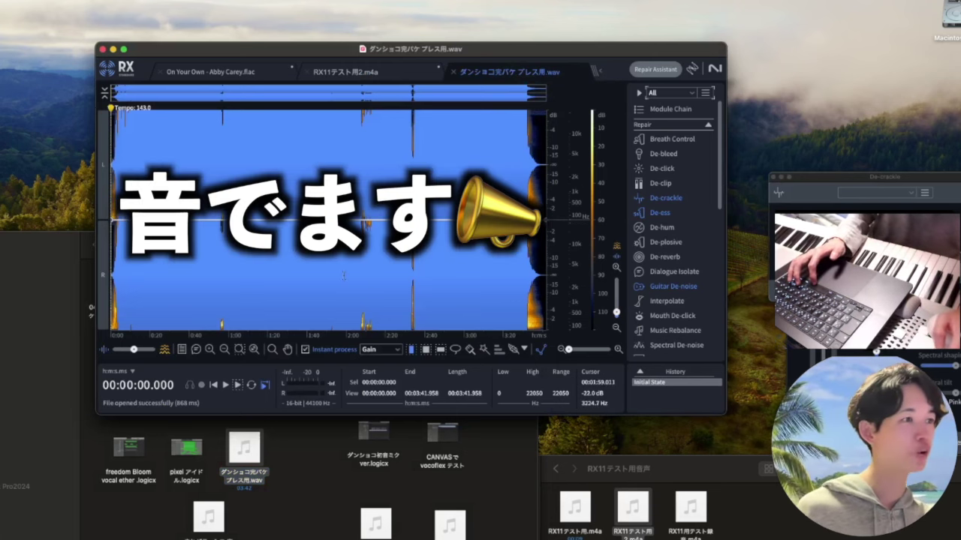
Play the loaded song from about 0:36 to hear the full mix, and stop playback
left_click(185, 217)
key("space")
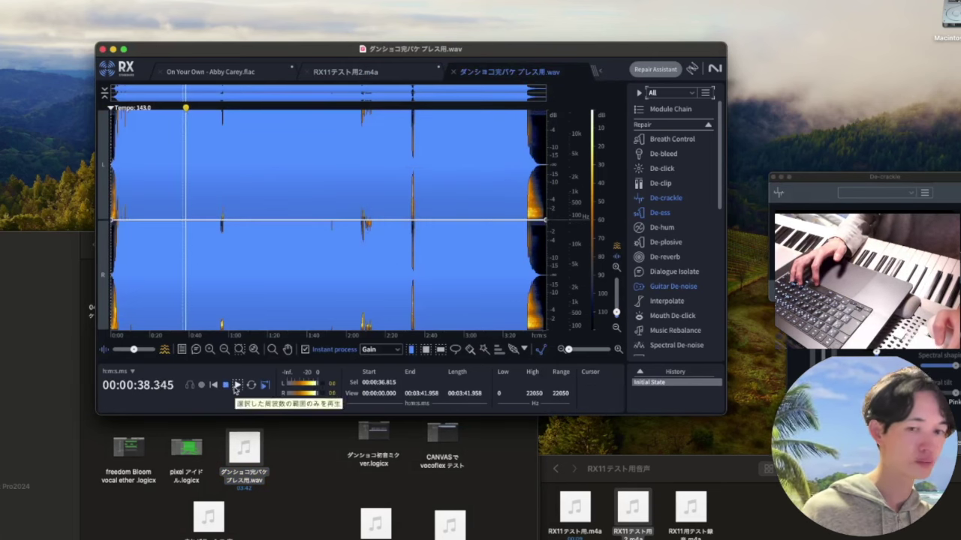
key("super+Tab")
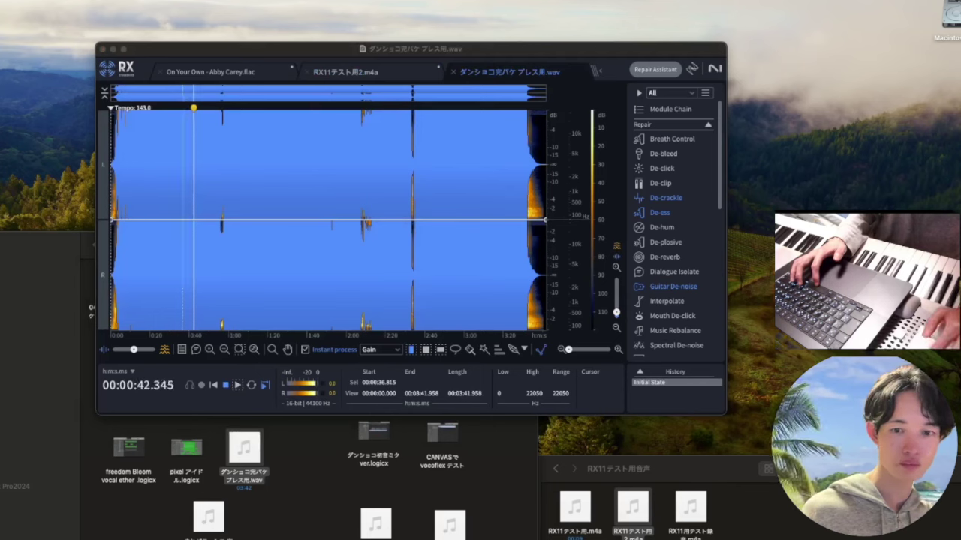
left_click(362, 189)
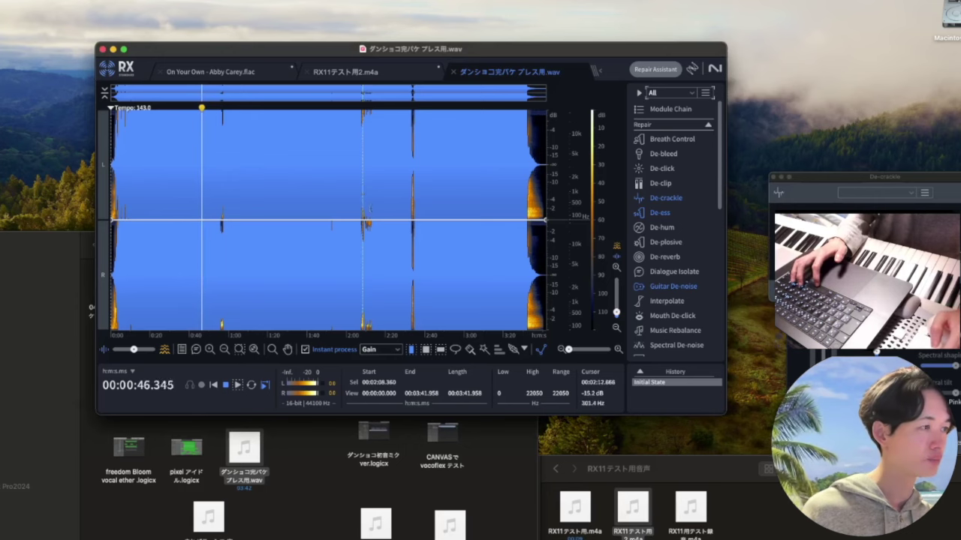
left_click(235, 385)
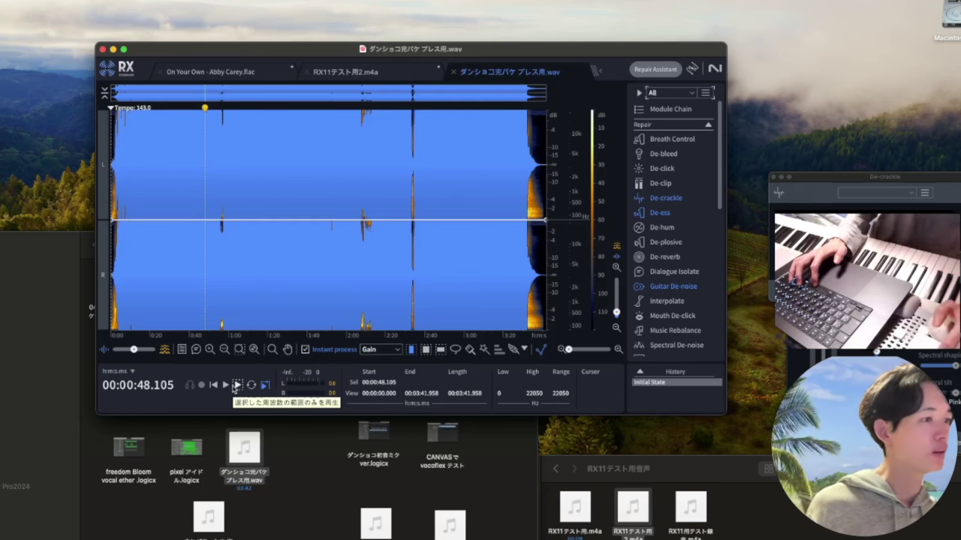
Close the De-crackle module, open Music Rebalance, and position its window beside the waveform with all four stem faders in view
left_click(655, 199)
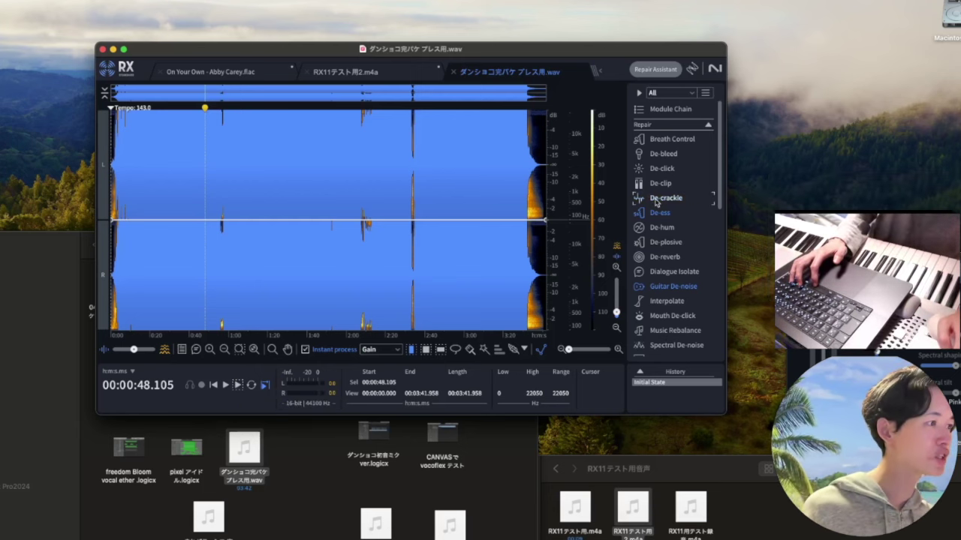
scroll(668, 293, "down", 1)
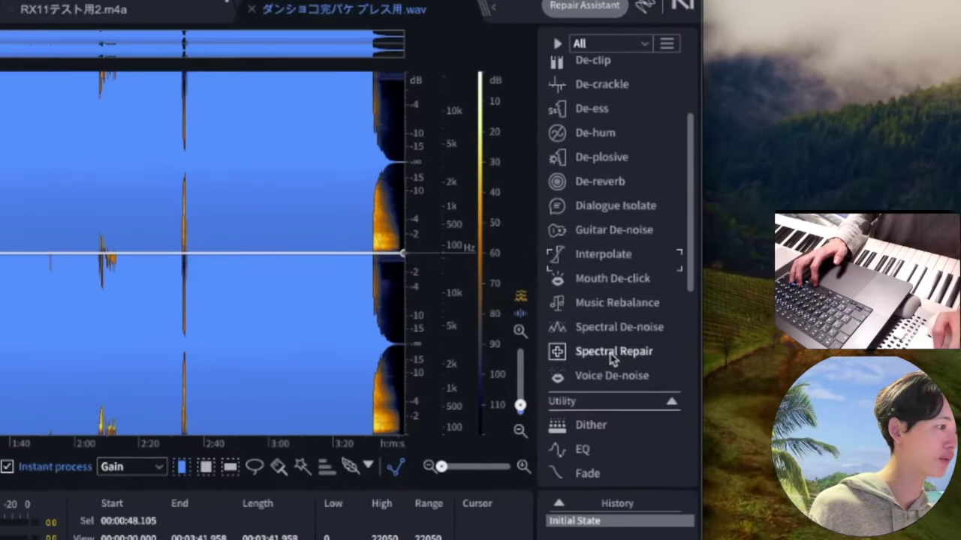
scroll(611, 360, "down", 2)
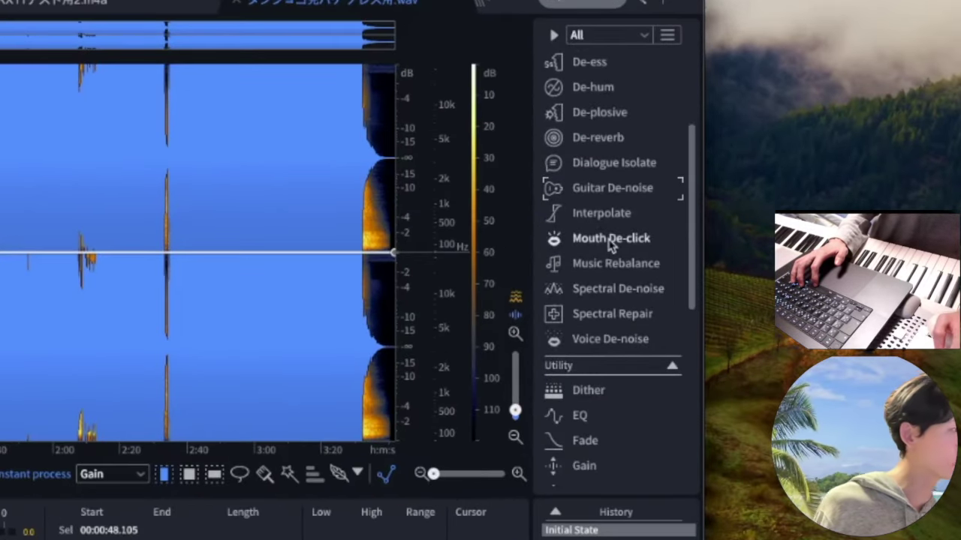
left_click(611, 269)
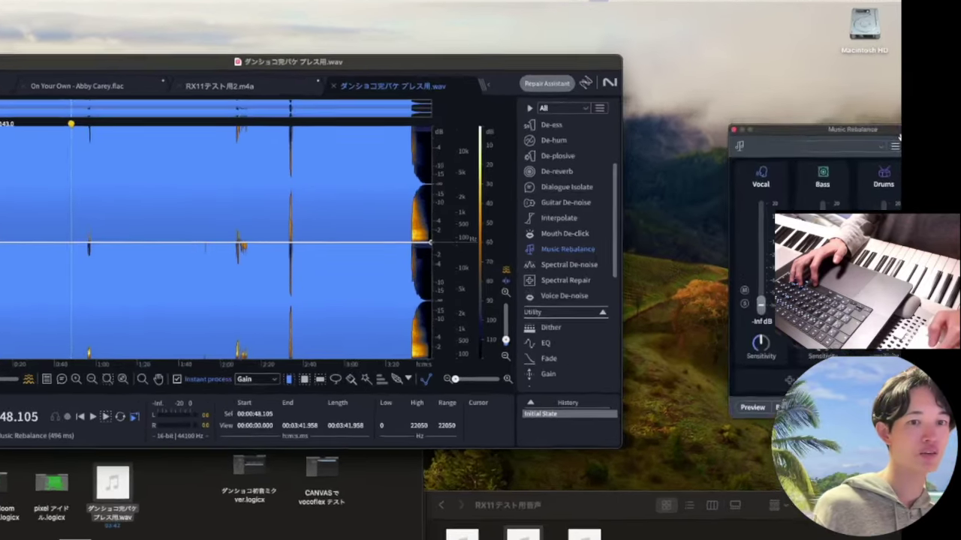
left_click_drag(957, 67, 737, 50)
left_click_drag(617, 73, 597, 57)
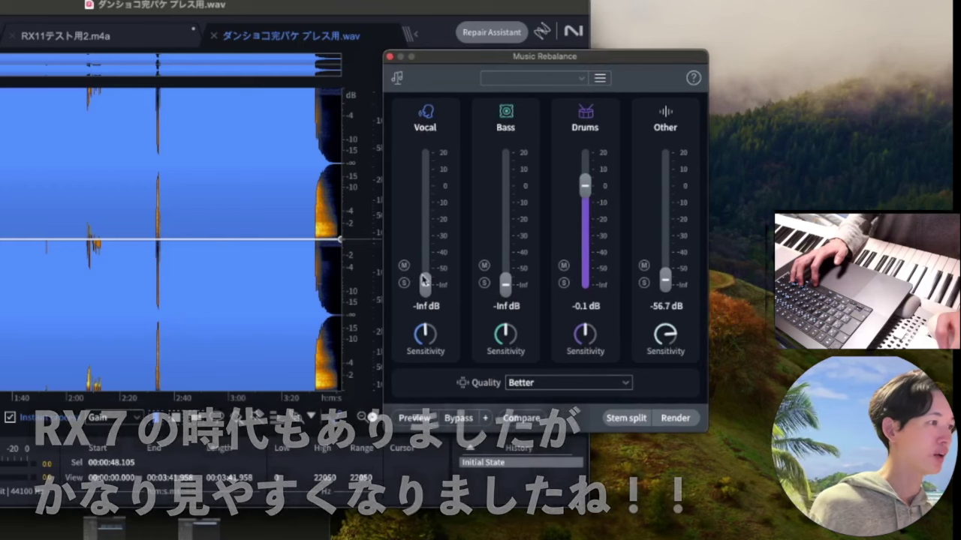
In Music Rebalance, raise Vocal to 0.8 dB and lower Drums and Other to -Inf dB
left_click_drag(424, 283, 426, 186)
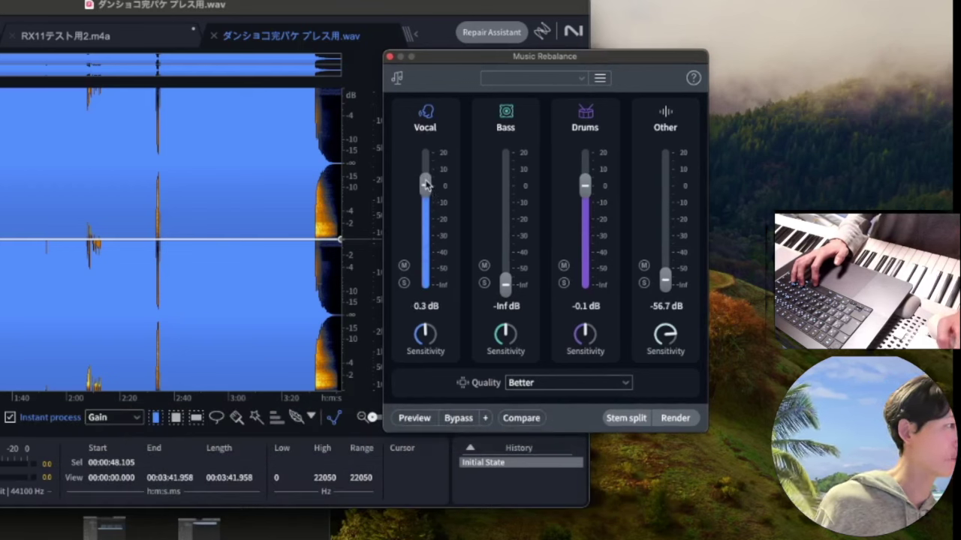
left_click_drag(592, 192, 585, 412)
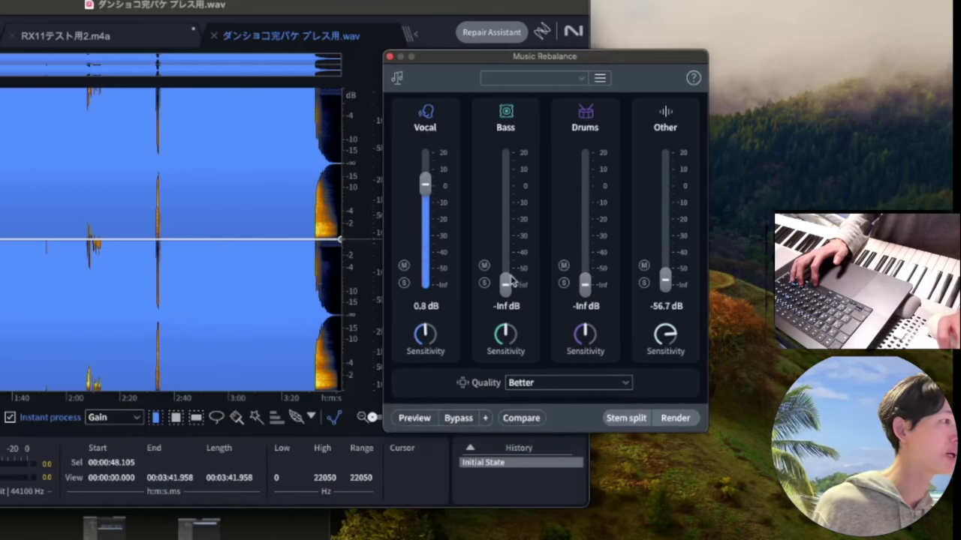
left_click_drag(673, 282, 668, 339)
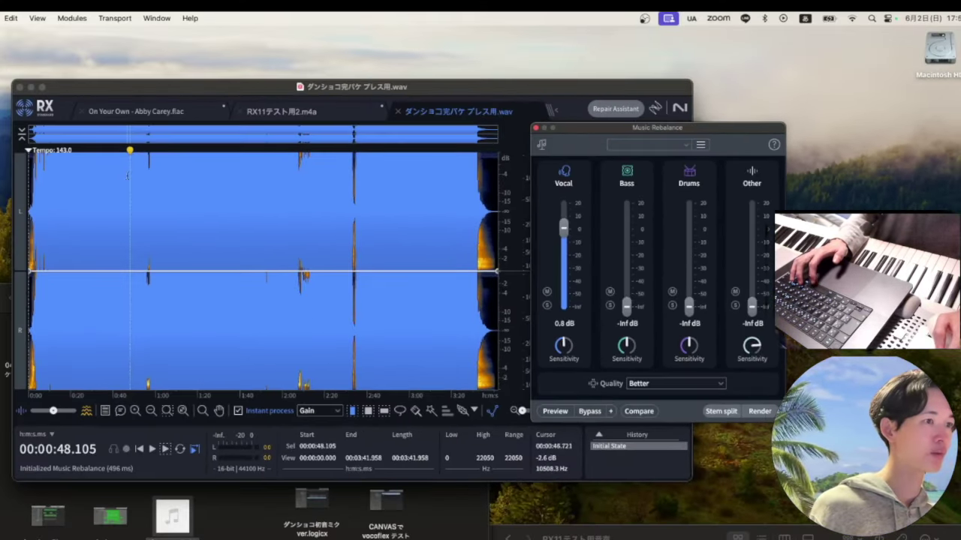
Play the song from around 0:45, stop it, and isolate the left and right channels in turn, ending with both active
left_click(126, 151)
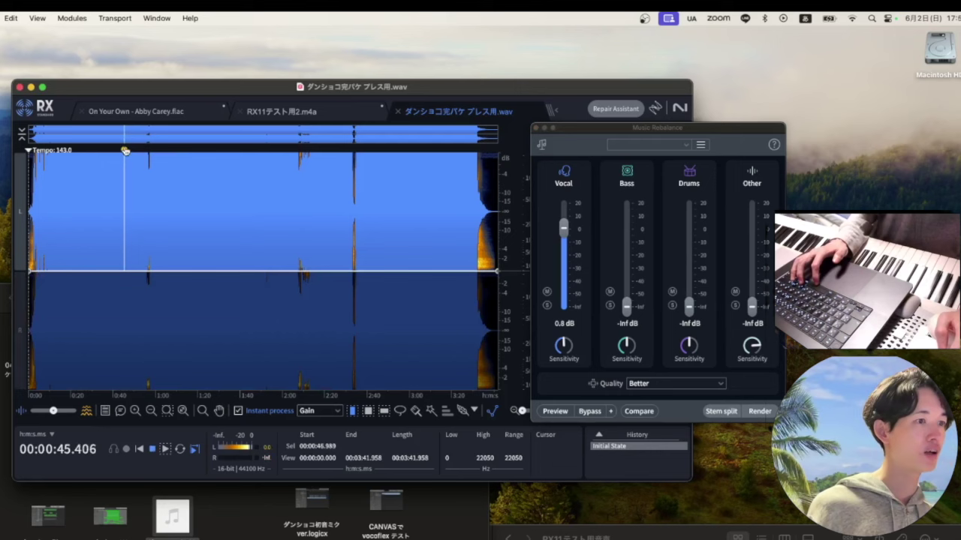
left_click(123, 329)
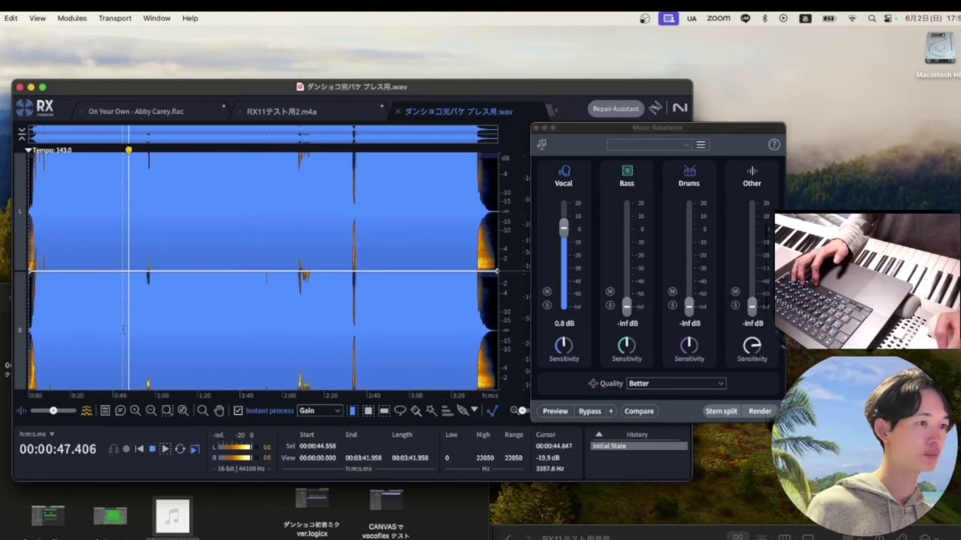
key("space")
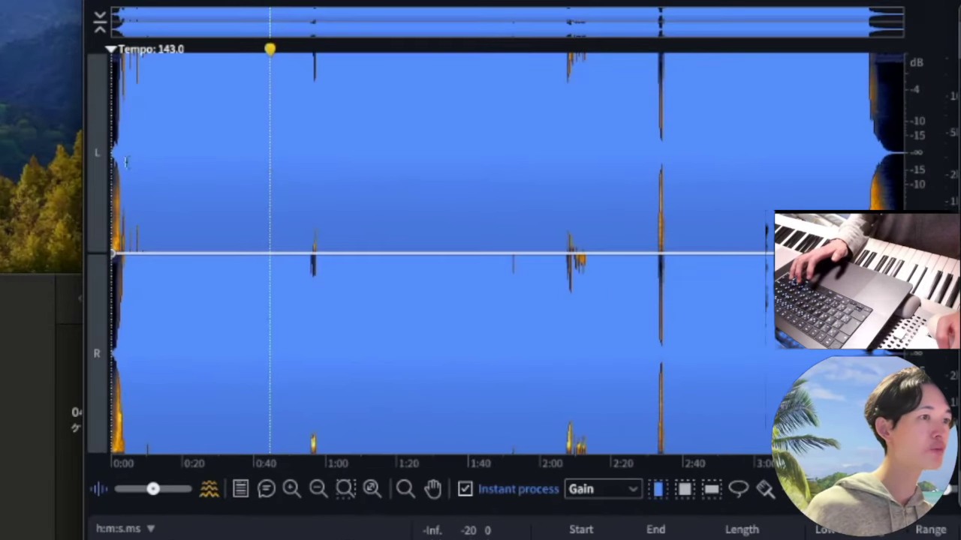
left_click(95, 158)
left_click(96, 366)
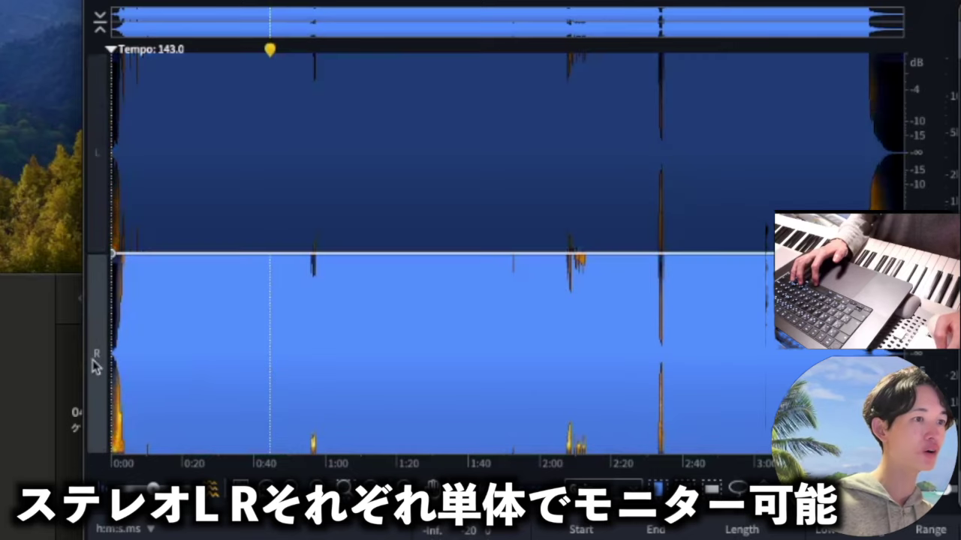
left_click(97, 163)
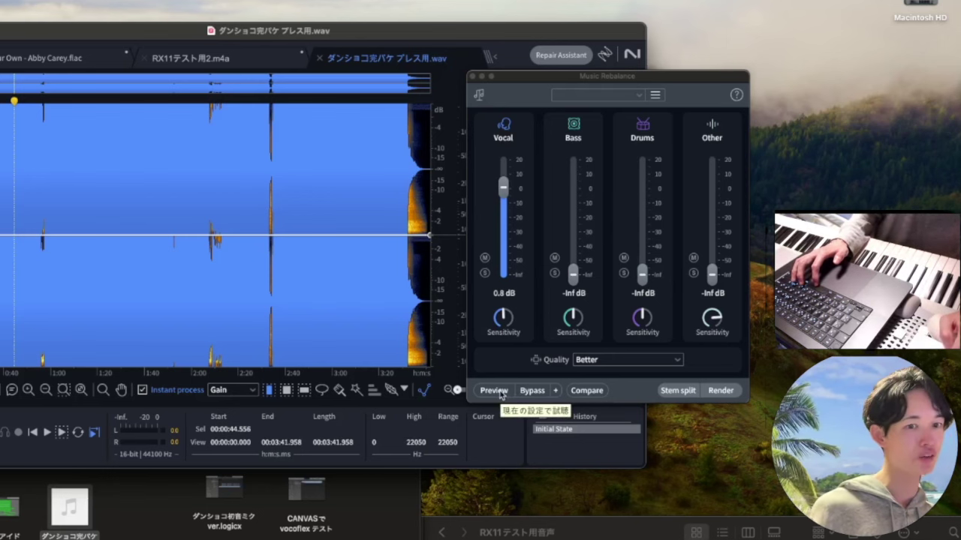
Preview the Music Rebalance vocal settings, try playing the song from 0:44.556, and stop playback
left_click(493, 390)
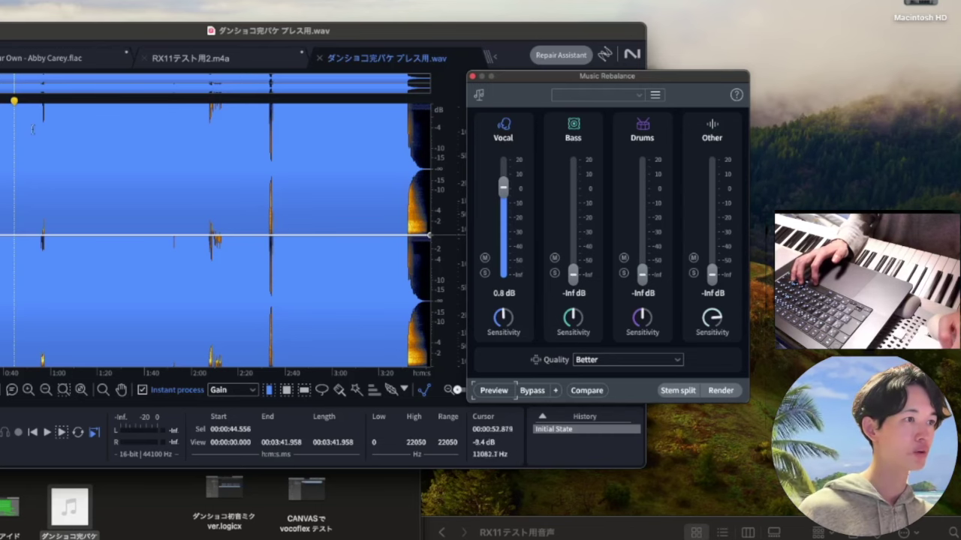
left_click(59, 433)
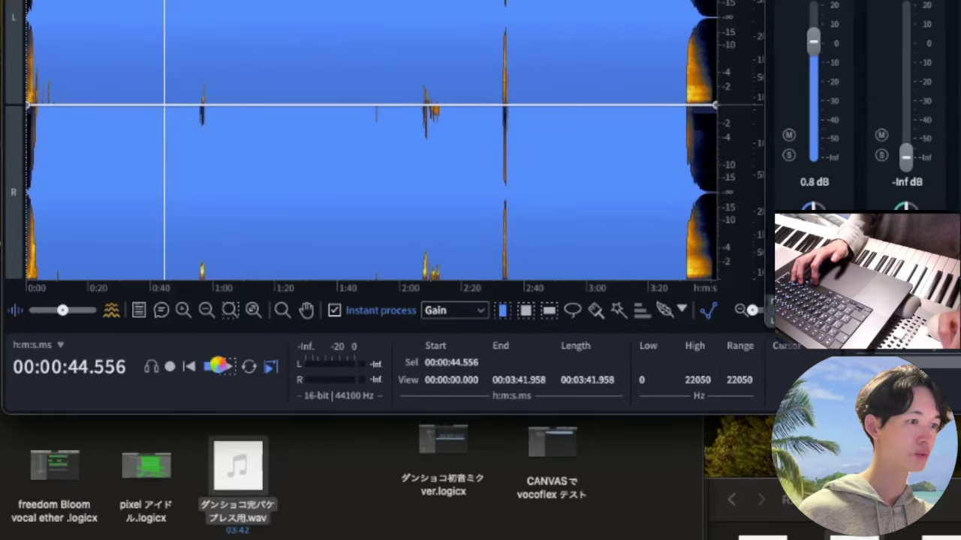
left_click(207, 368)
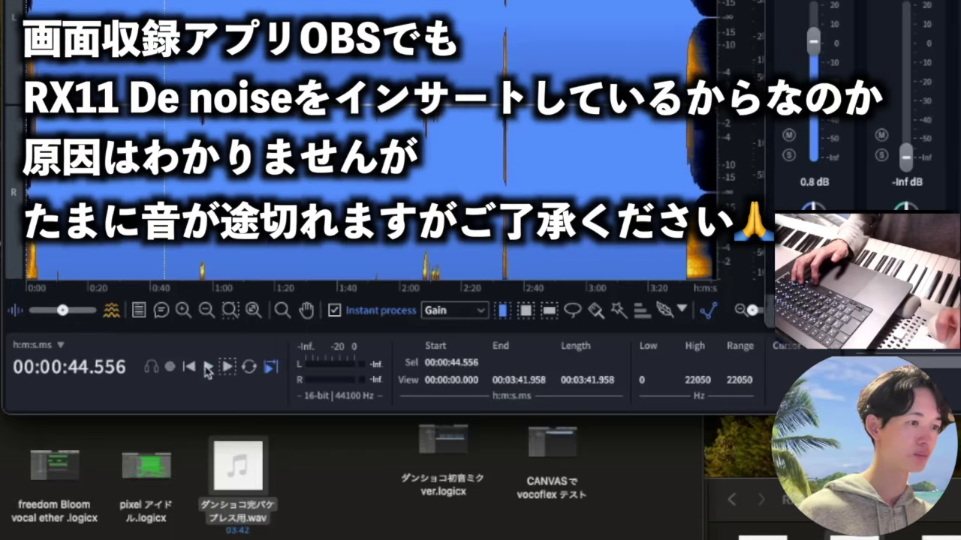
Play the song from 0:44.556, stop it, and preview the isolated vocal from 0:46.552
left_click(208, 367)
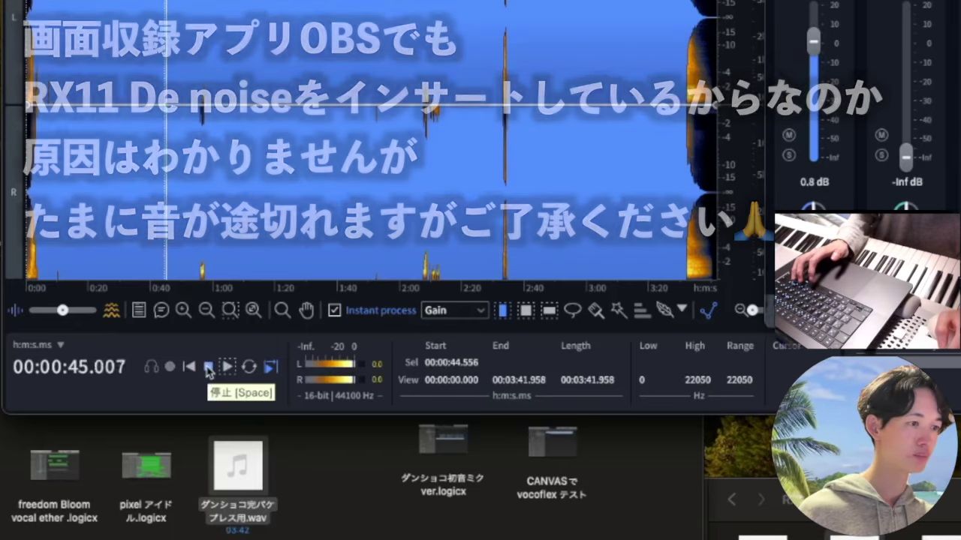
left_click(208, 368)
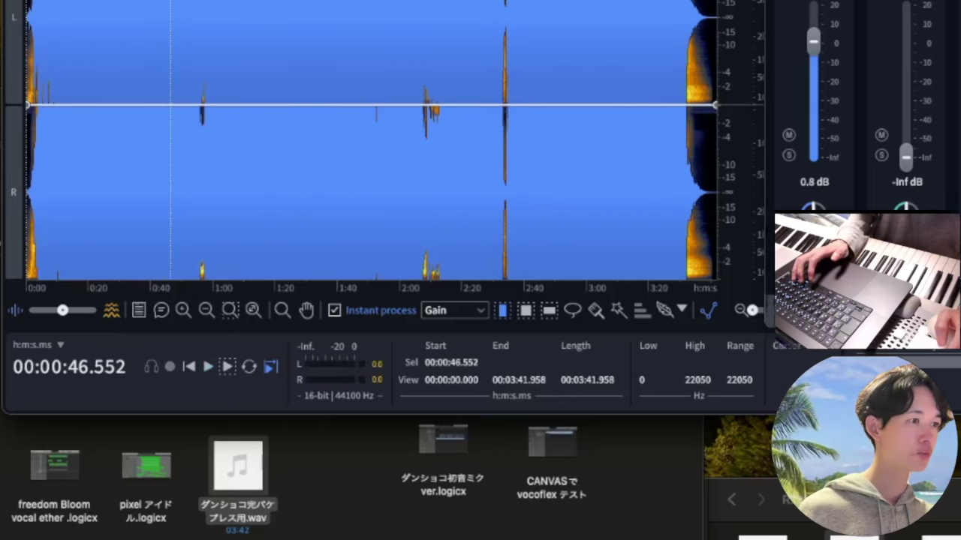
left_click(207, 368)
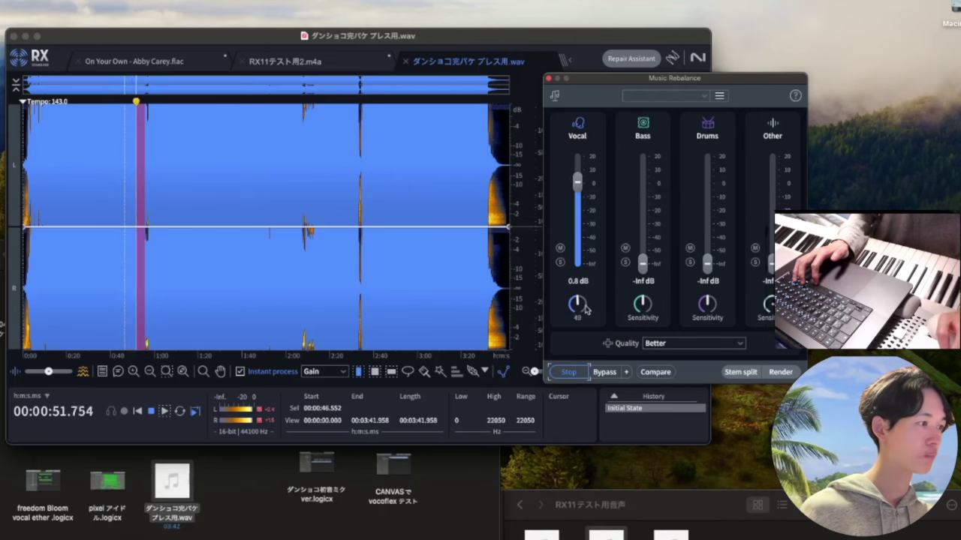
Isolate the bass in Music Rebalance by lowering Vocal to -Inf dB and raising Bass to 2.1 dB, restarting the preview
left_click_drag(578, 182, 578, 196)
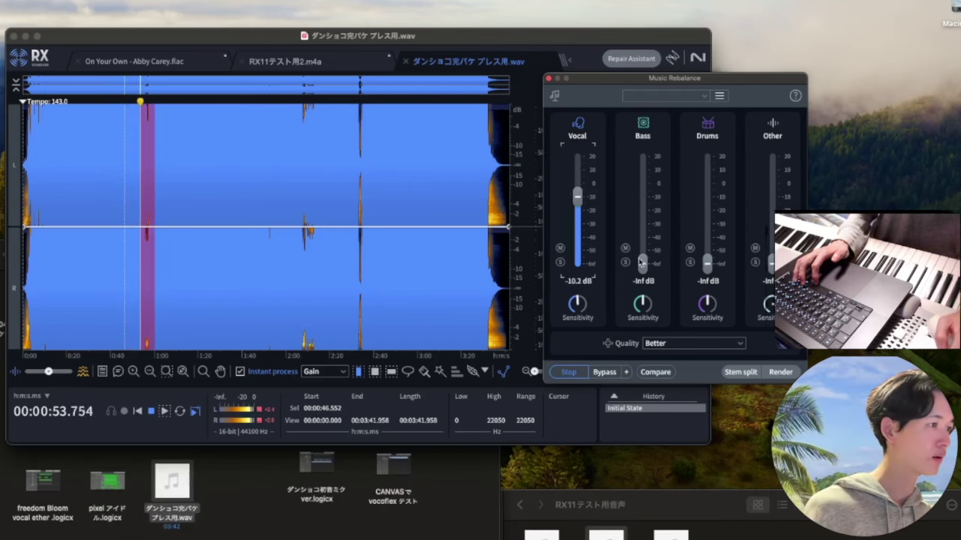
left_click_drag(643, 263, 643, 187)
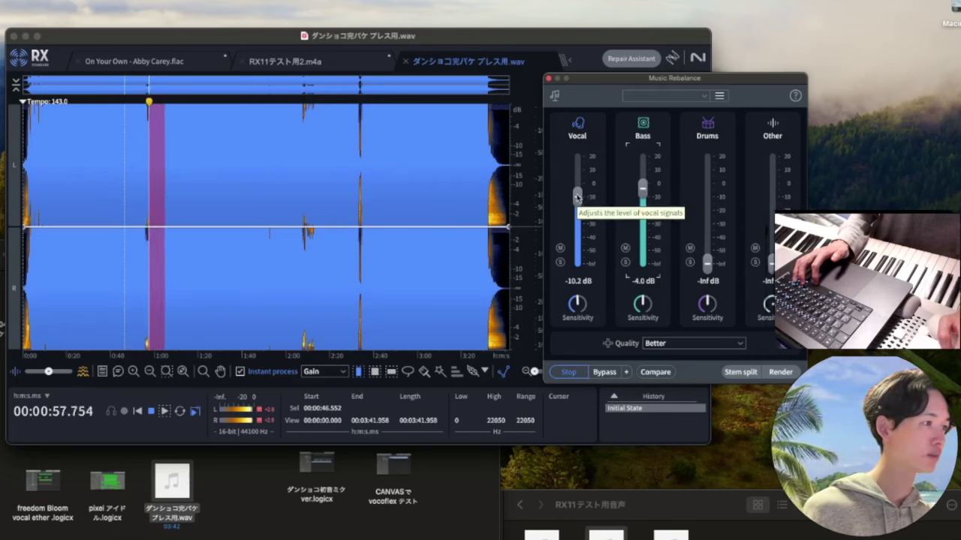
left_click_drag(577, 197, 577, 264)
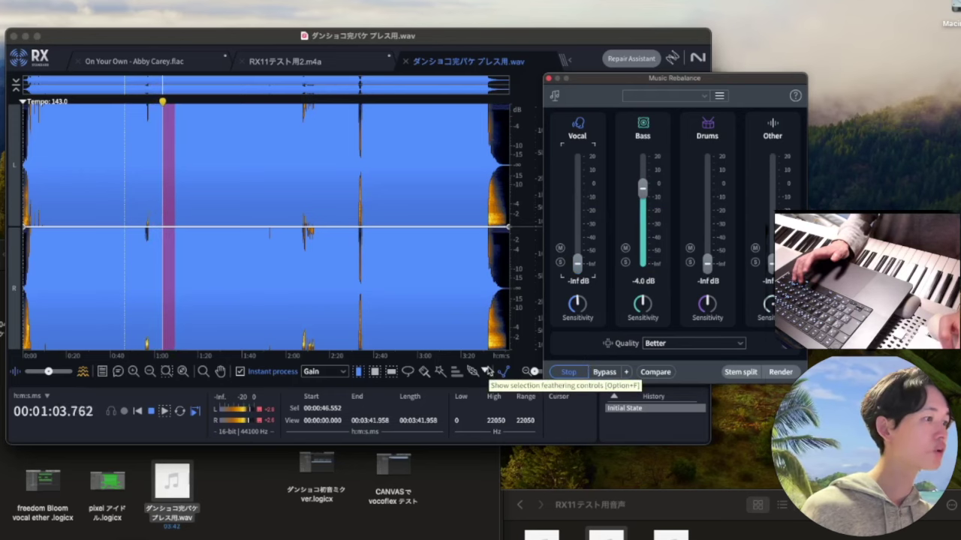
left_click(562, 373)
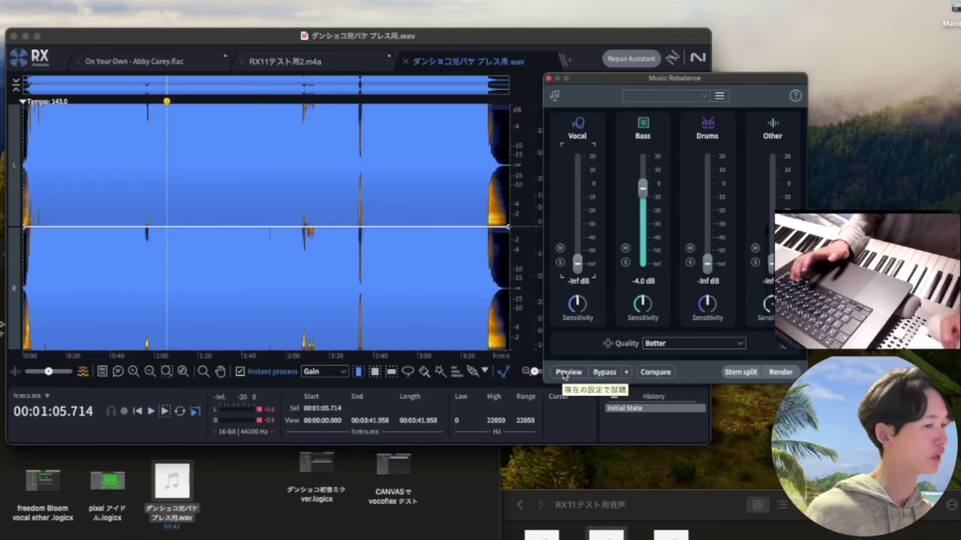
left_click(566, 373)
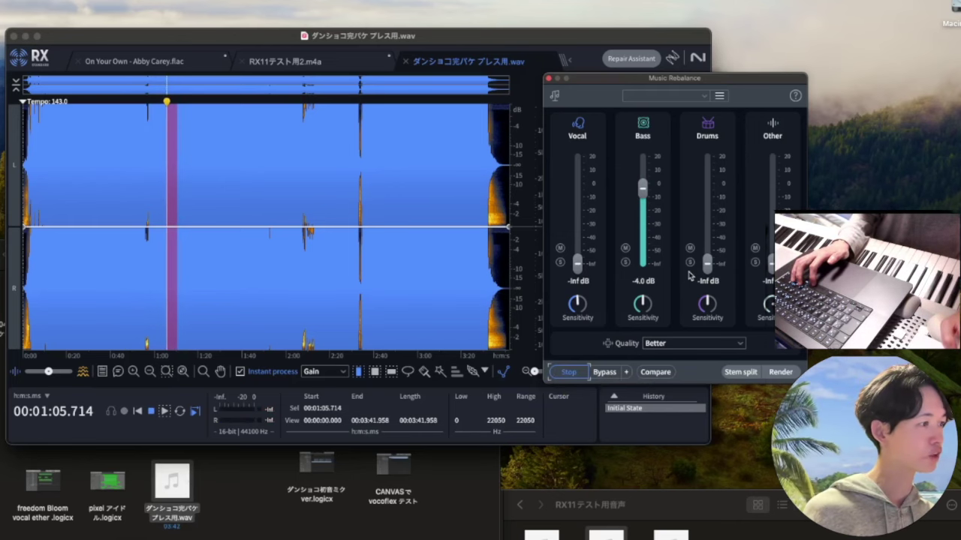
scroll(647, 237, "up", 5)
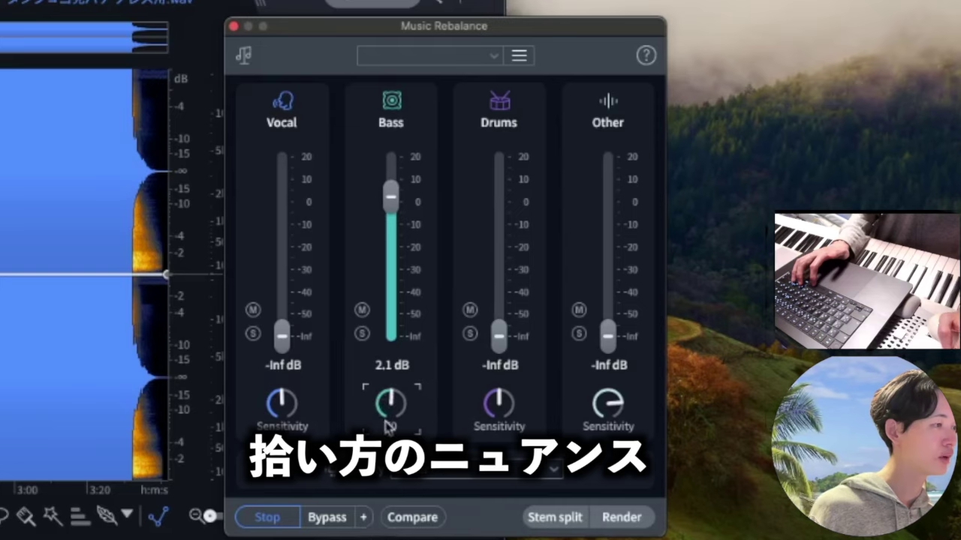
Isolate the drums by raising Drums to -1.0 dB and lowering Bass to -Inf dB, and restart the preview
left_click_drag(499, 336, 465, 202)
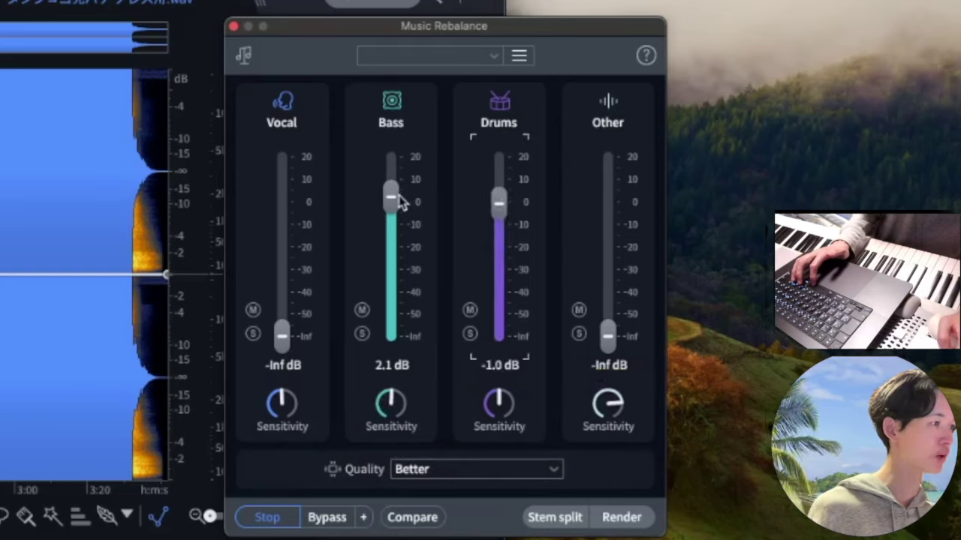
left_click_drag(393, 197, 413, 375)
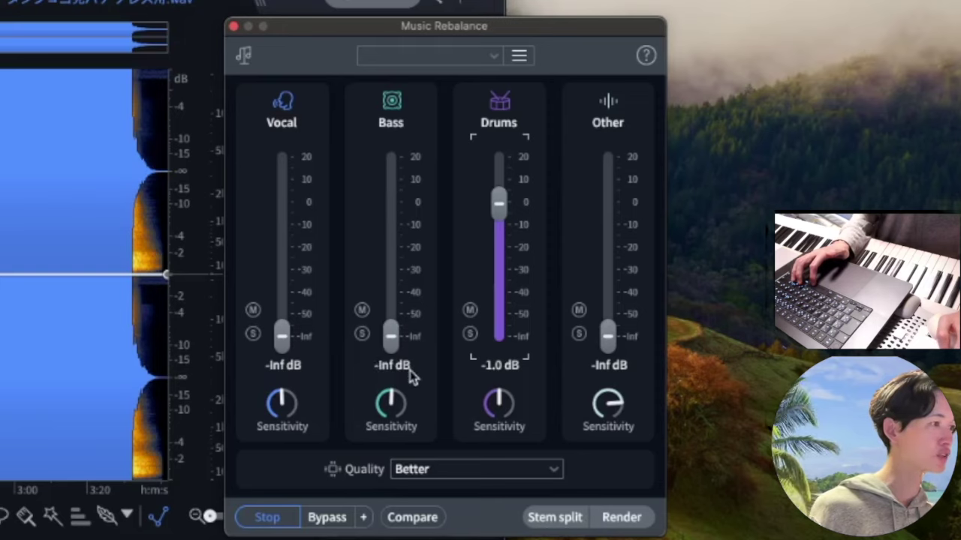
left_click(270, 522)
left_click(270, 522)
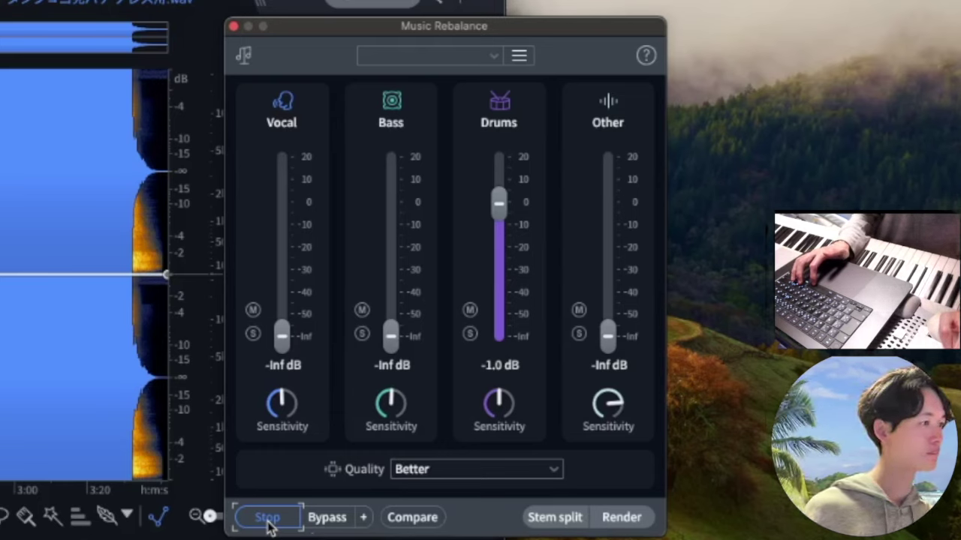
While previewing, raise Other to -0.1 dB, Bass to -2.3 dB and Vocal to -4.0 dB, and stop the preview
left_click_drag(609, 337, 601, 210)
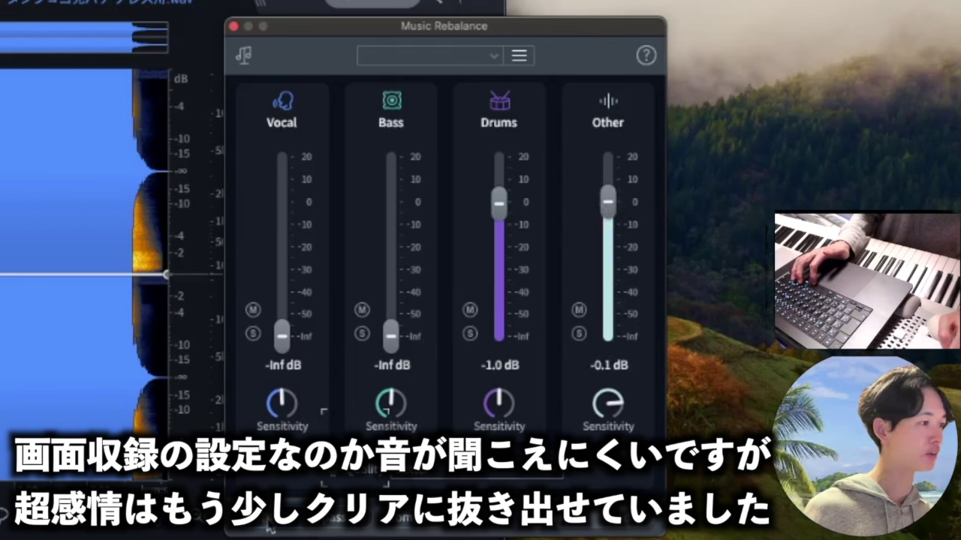
left_click(268, 518)
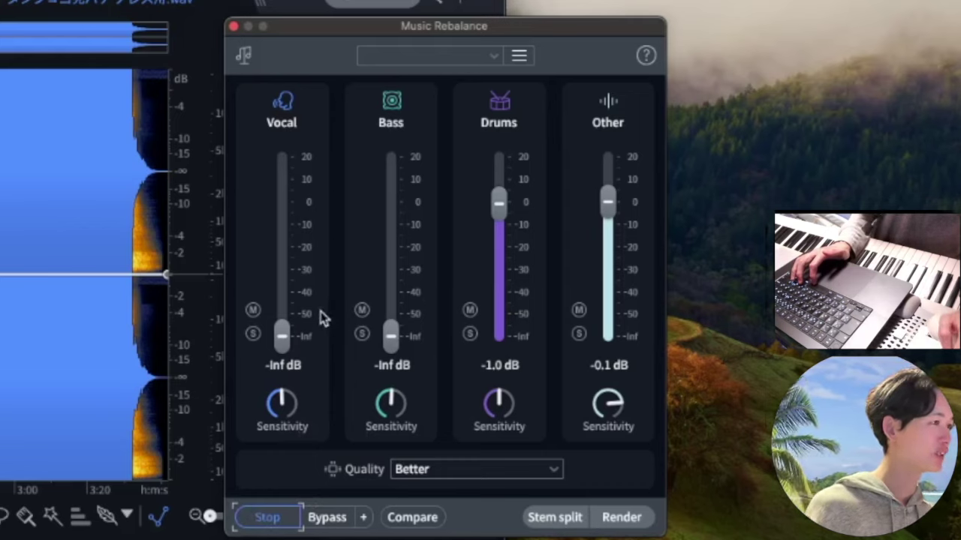
left_click_drag(390, 334, 391, 205)
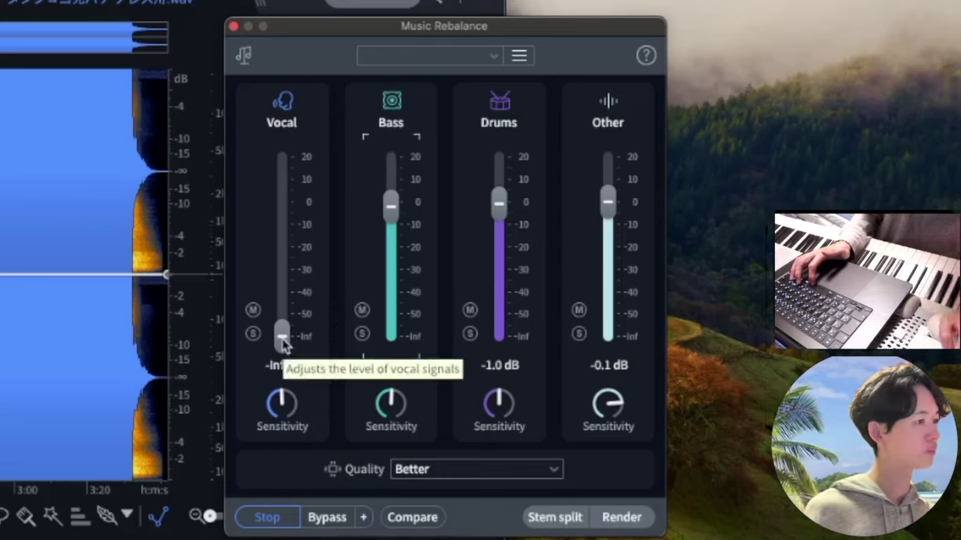
left_click_drag(282, 339, 282, 210)
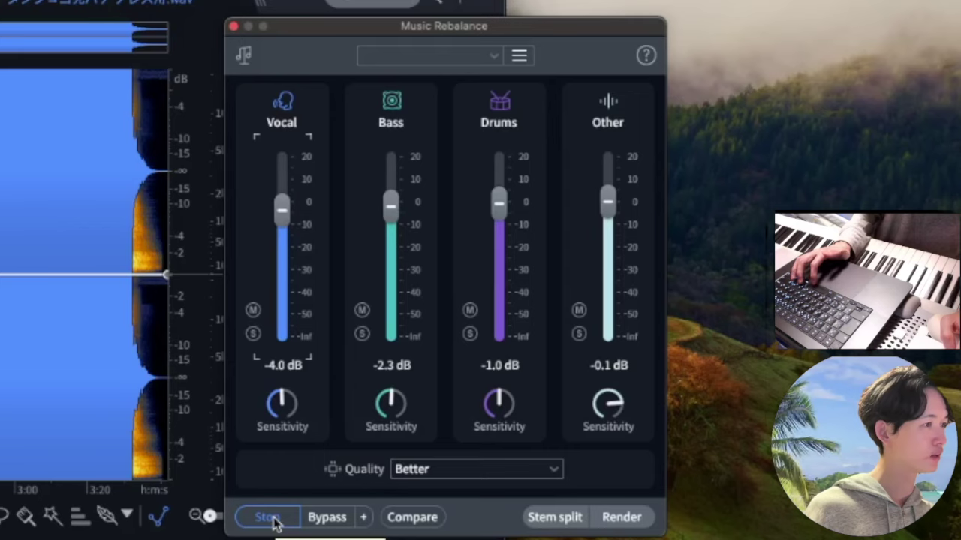
left_click(268, 518)
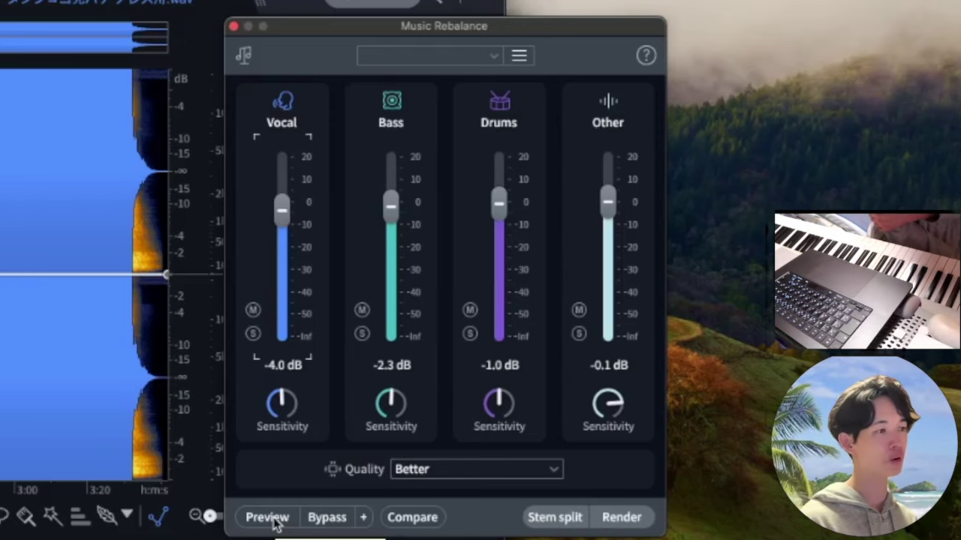
Lower Vocal to -Inf dB, start rendering Music Rebalance, and cancel the render
left_click_drag(282, 208, 311, 358)
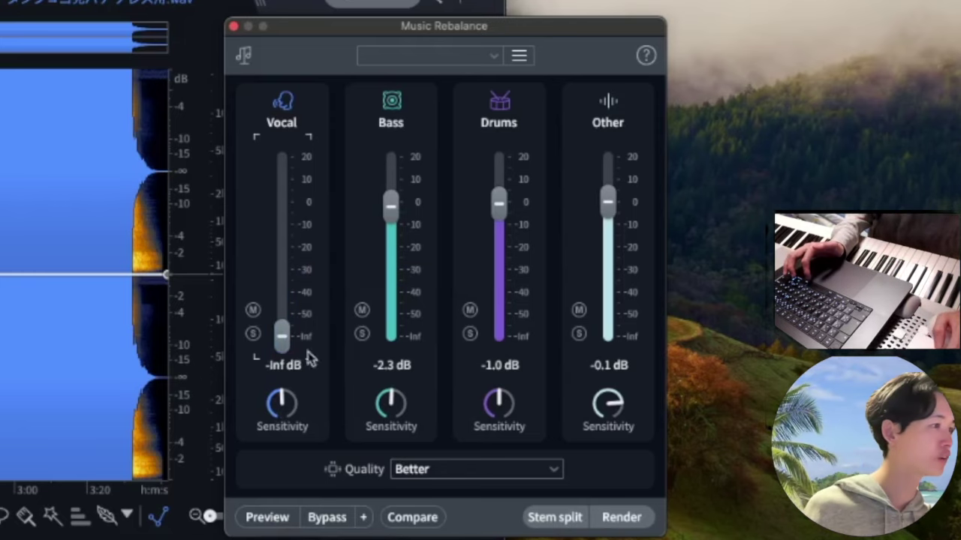
left_click(627, 518)
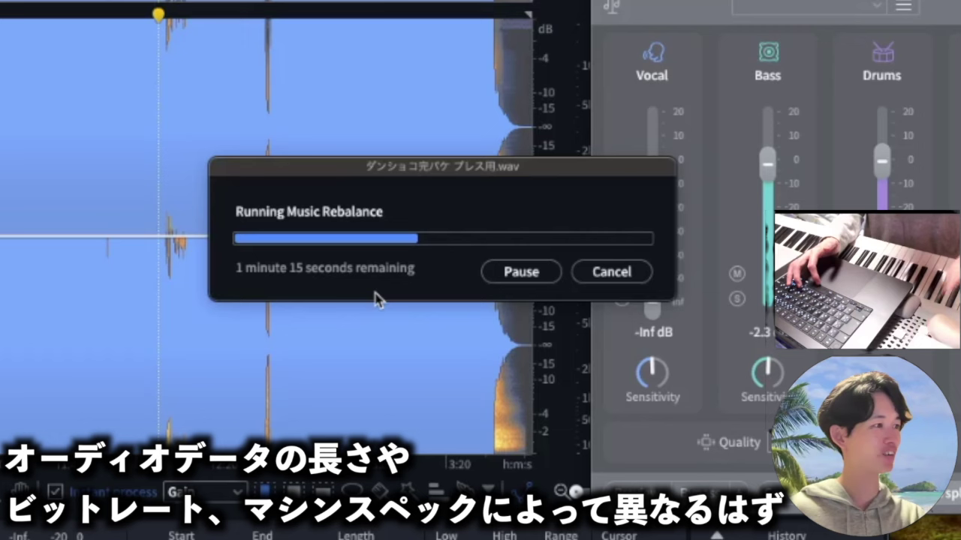
left_click(605, 278)
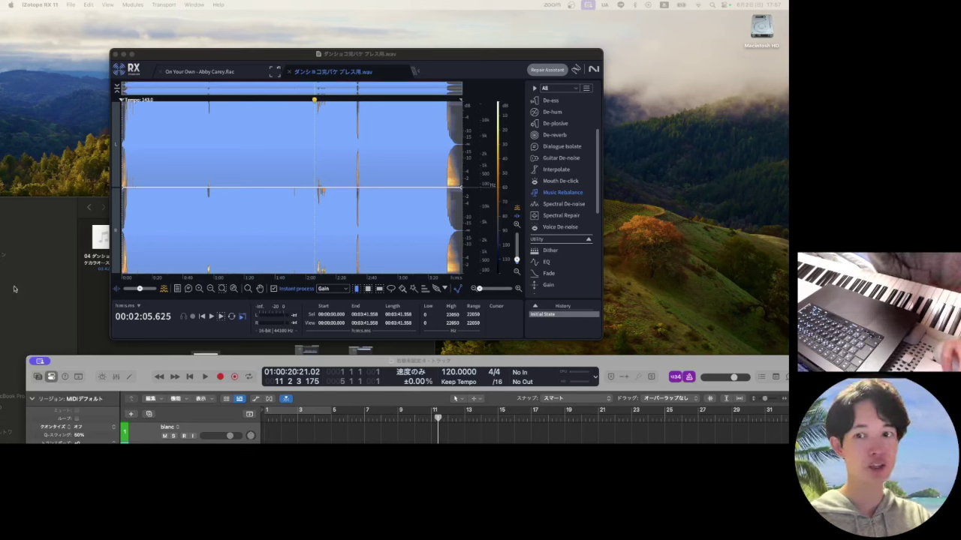
Open the song's export settings, review the bit depth choices, and confirm WAV format at 16-bit
left_click(161, 56)
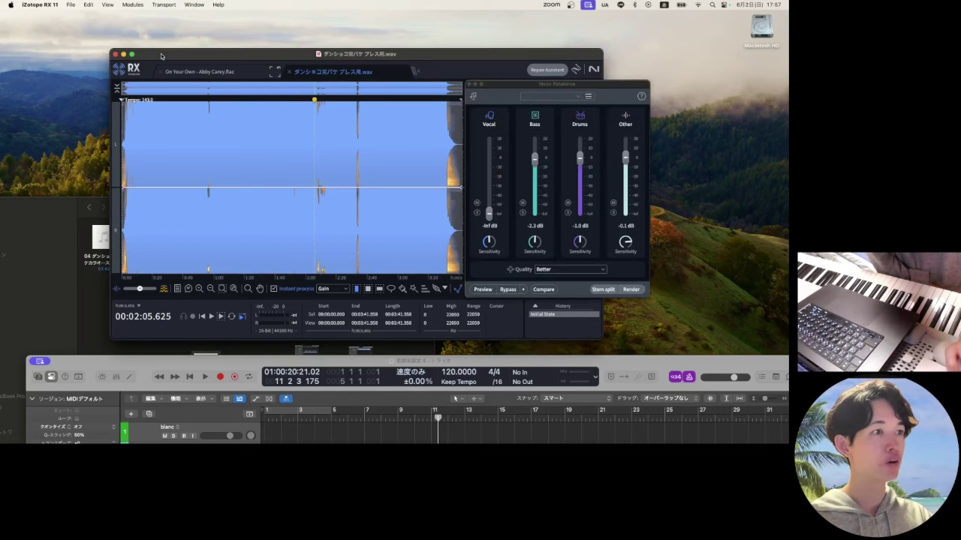
left_click(69, 4)
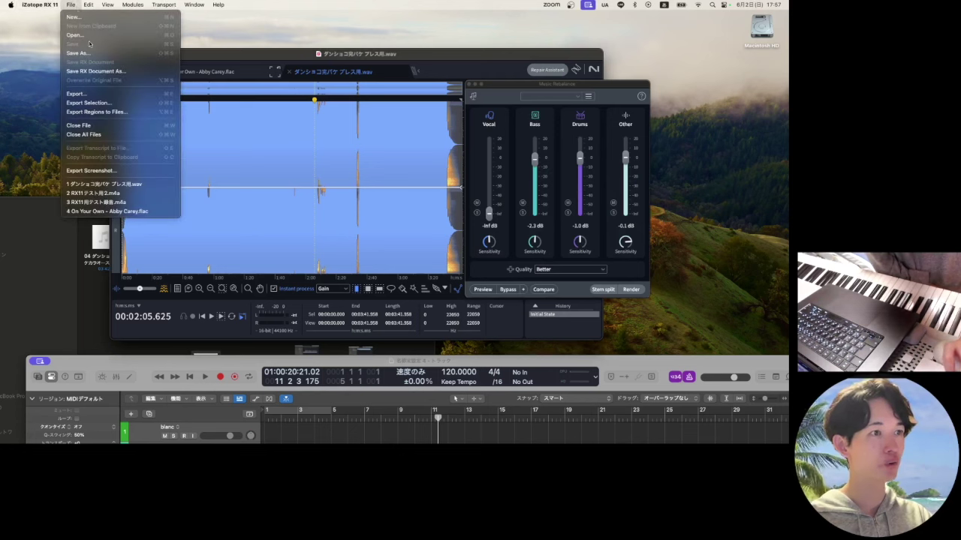
left_click(88, 94)
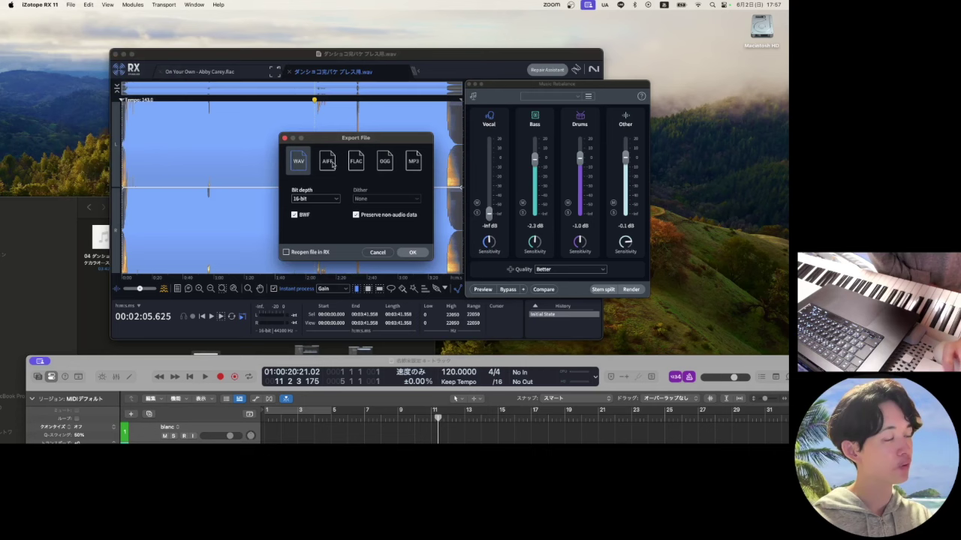
left_click(320, 199)
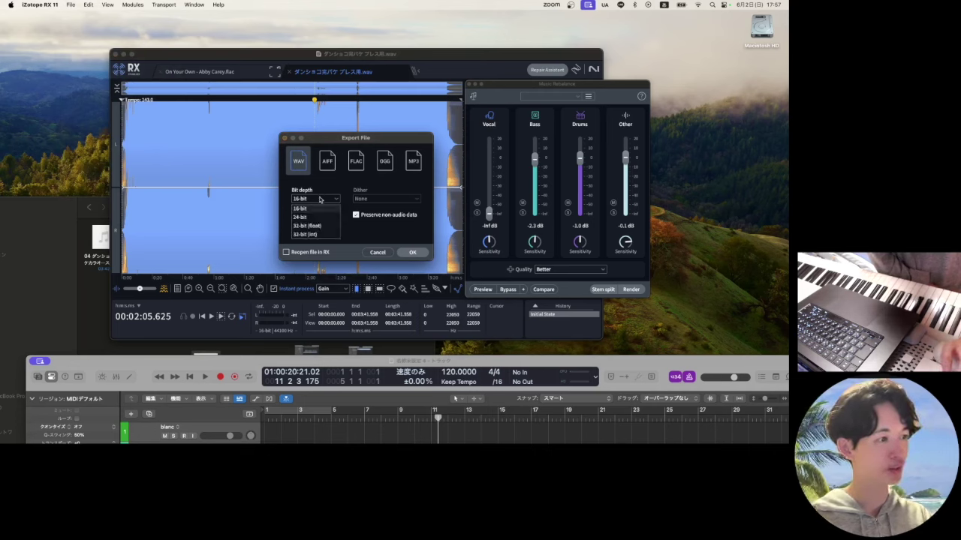
left_click(379, 232)
left_click(412, 253)
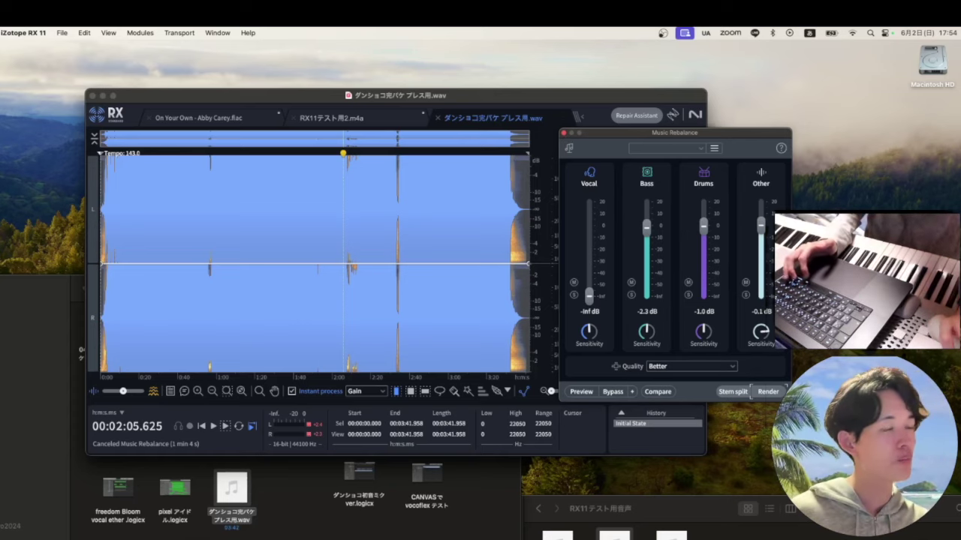
Close Music Rebalance, switch to Logic Pro, and insert RX 11 Voice De-noise below RX 10 Voice De-noise on the selected track
left_click(564, 133)
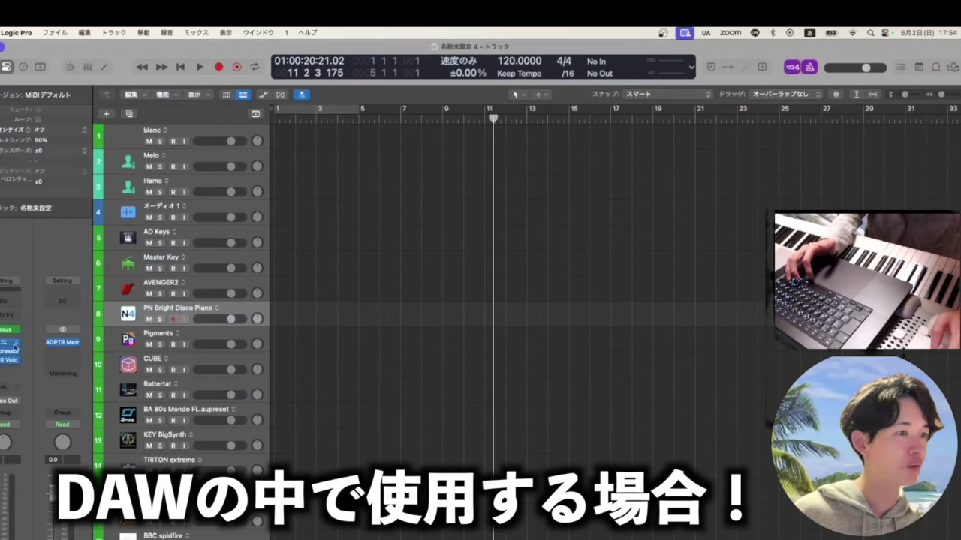
left_click(4, 369)
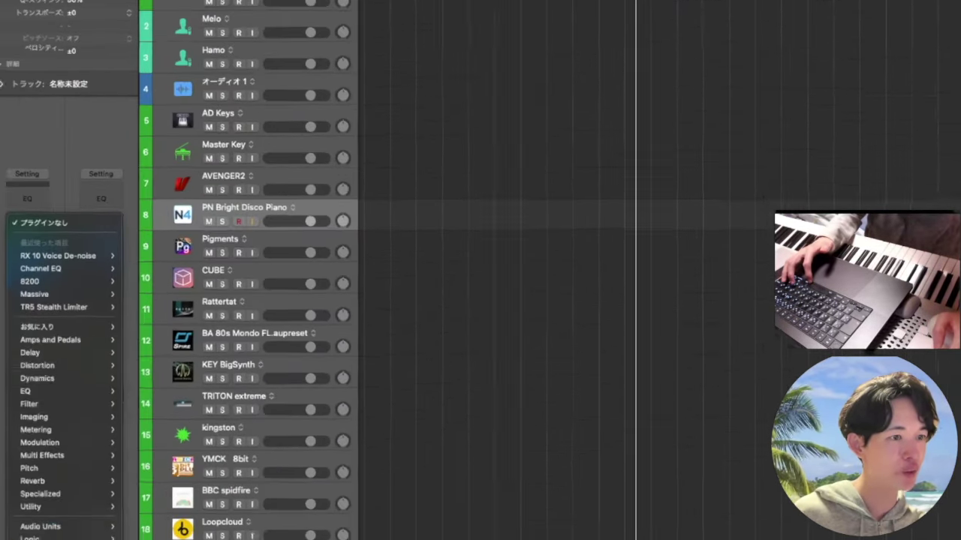
mouse_move(23, 539)
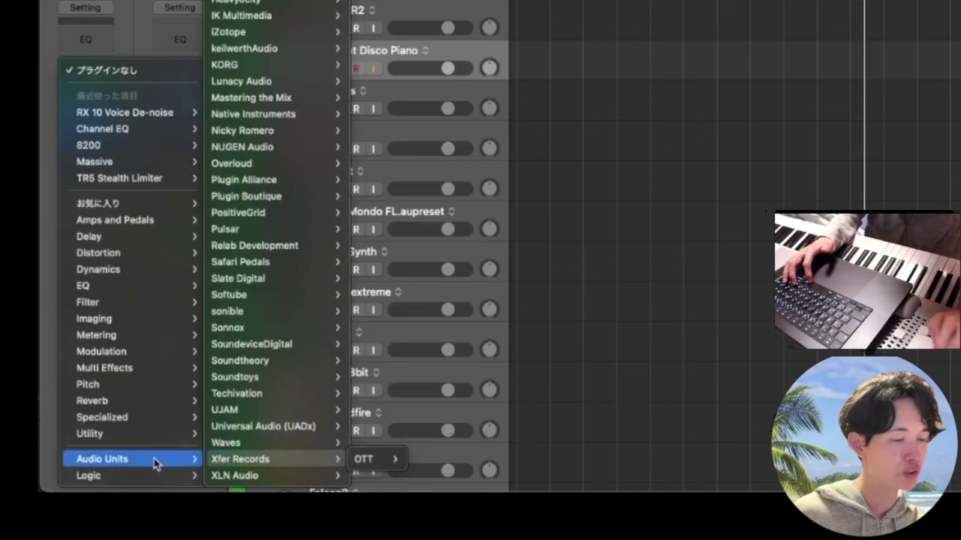
mouse_move(283, 199)
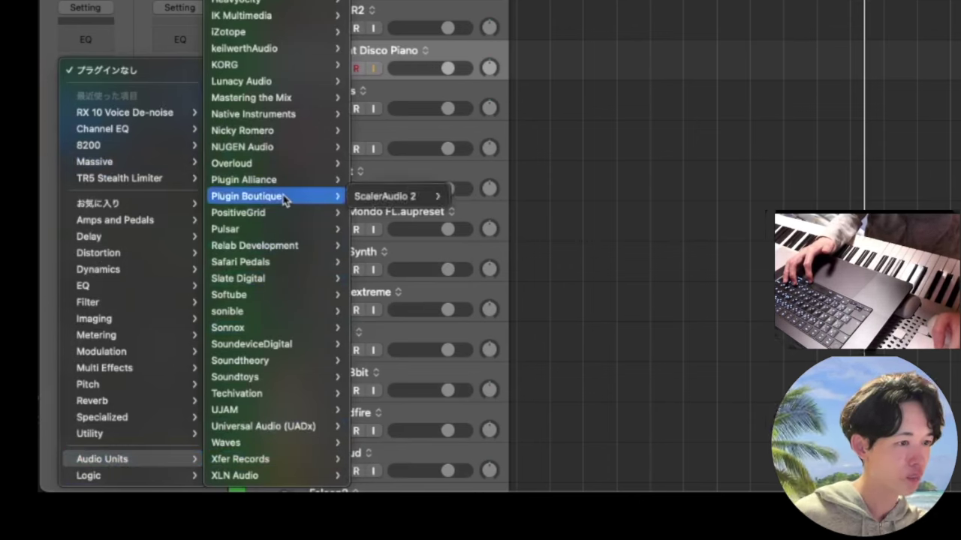
mouse_move(258, 30)
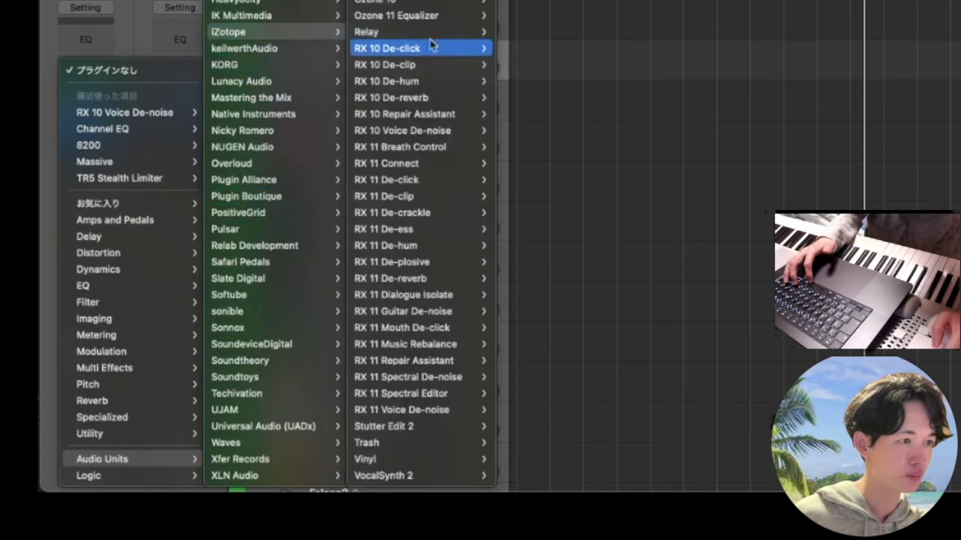
mouse_move(391, 300)
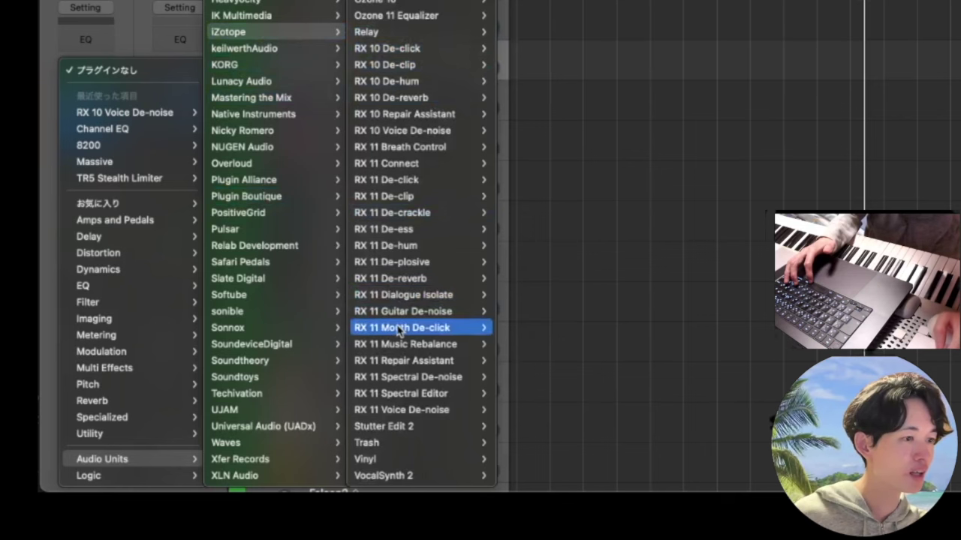
left_click(409, 414)
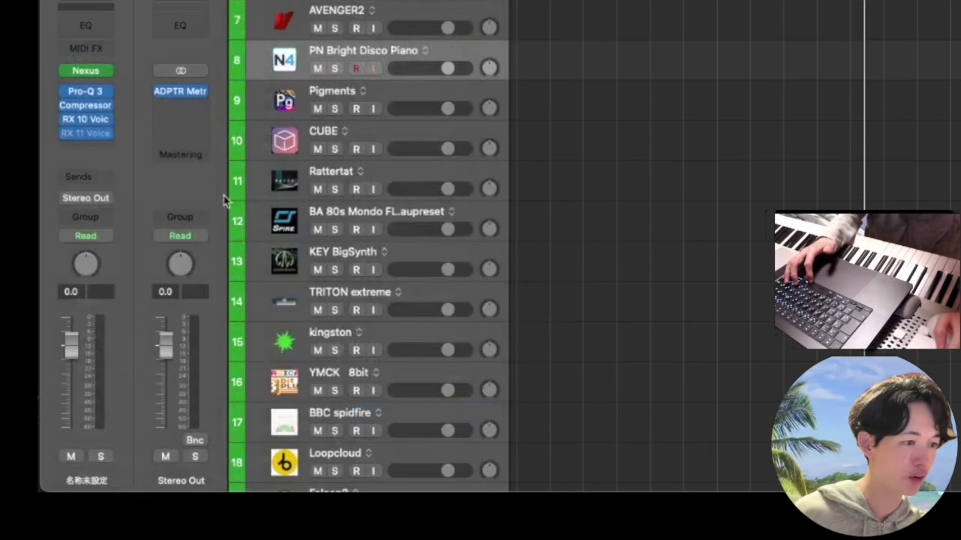
Browse the iZotope plug-ins, replace RX 11 Voice De-noise with RX 11 Music Rebalance, and close the plug-in window
left_click(105, 132)
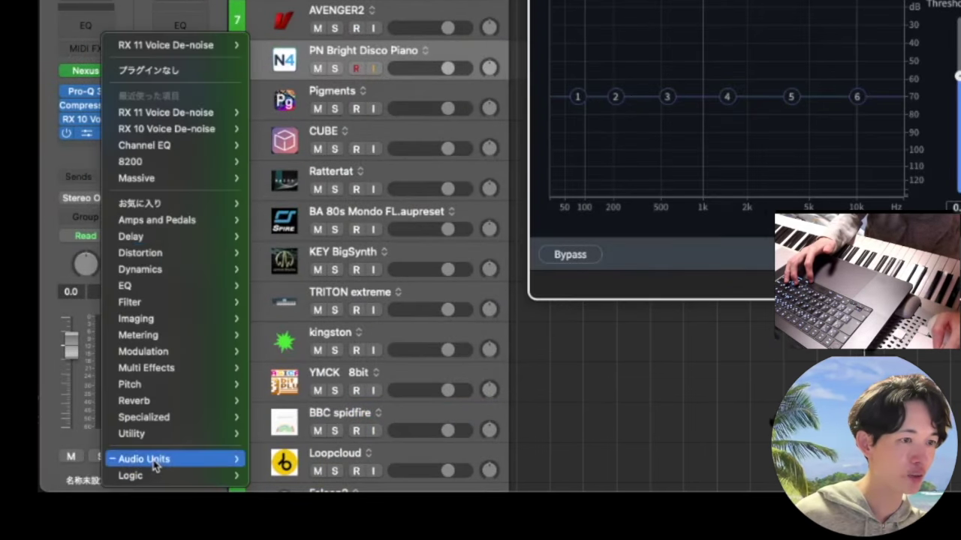
mouse_move(187, 458)
mouse_move(383, 44)
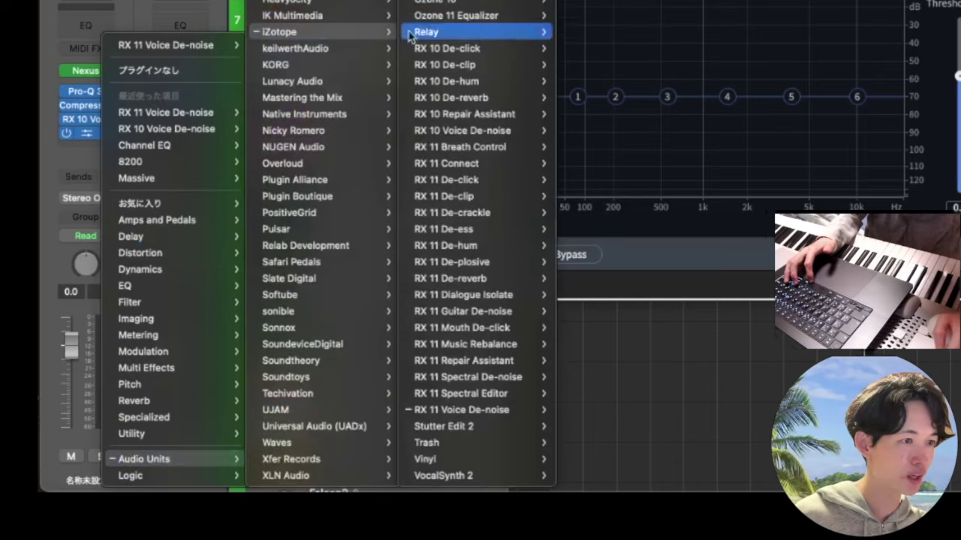
mouse_move(509, 185)
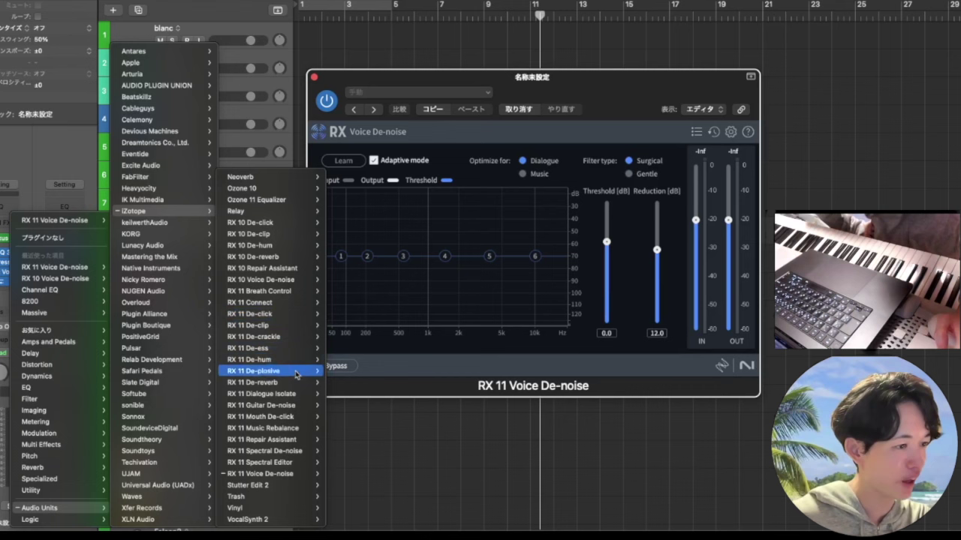
key("Escape")
key("super+w")
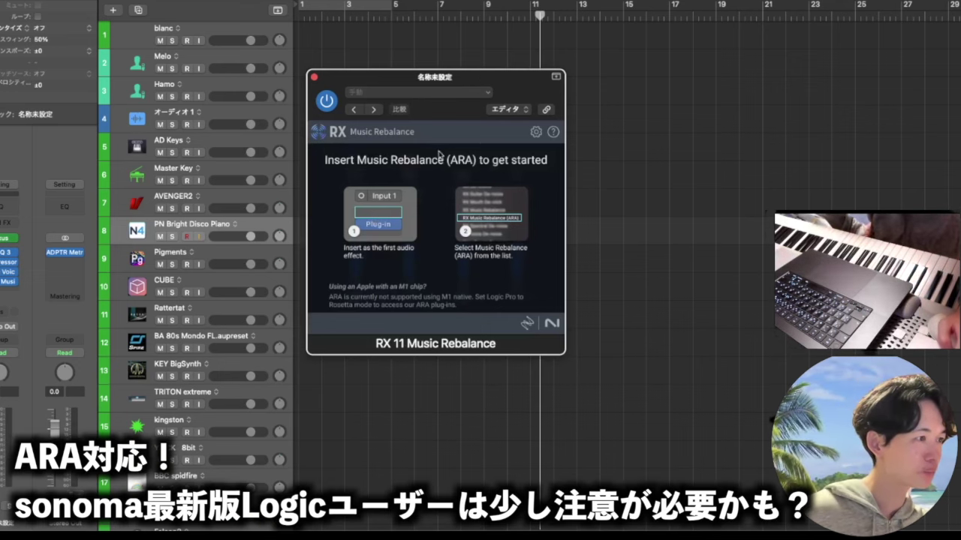
left_click(315, 78)
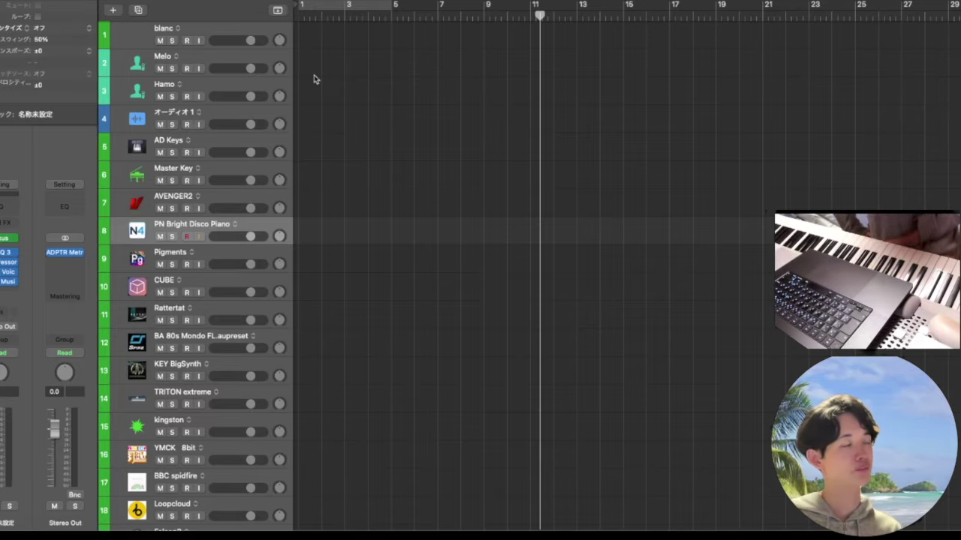